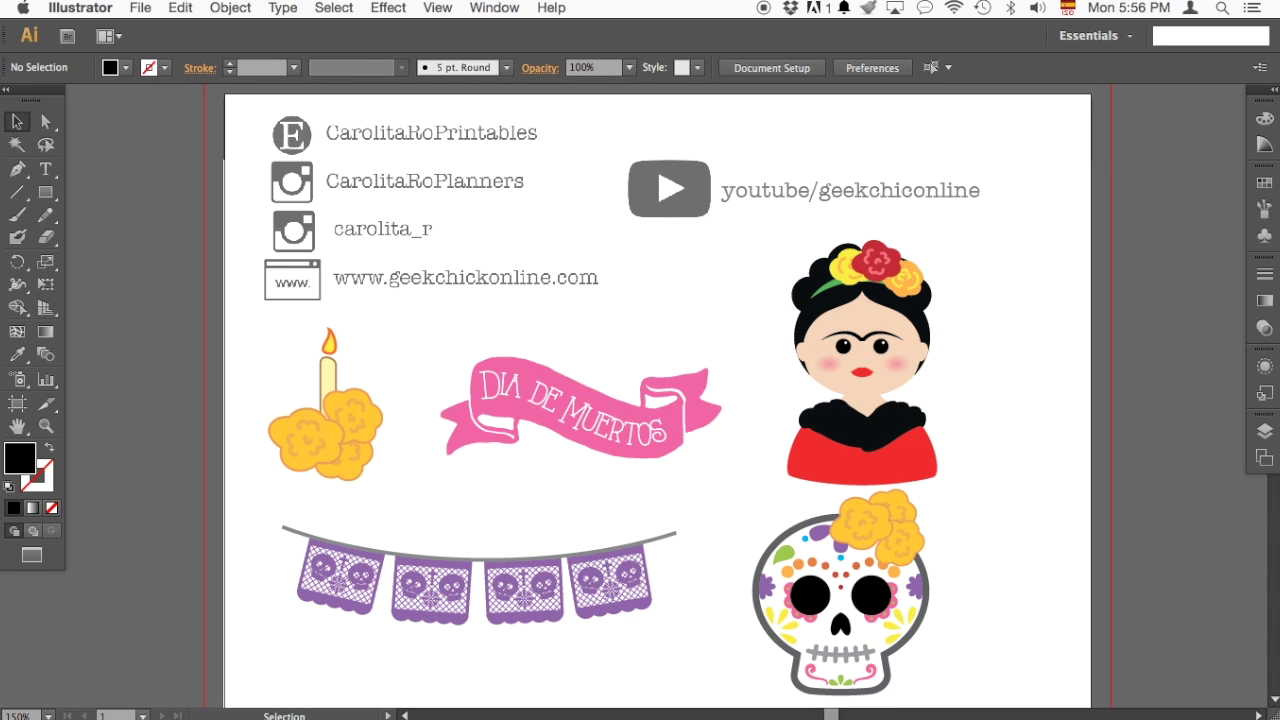
Zoom and pan around the Illustrator artboard to survey the Day of the Dead artwork and icons.
mouse_move(625, 705)
key("super+minus")
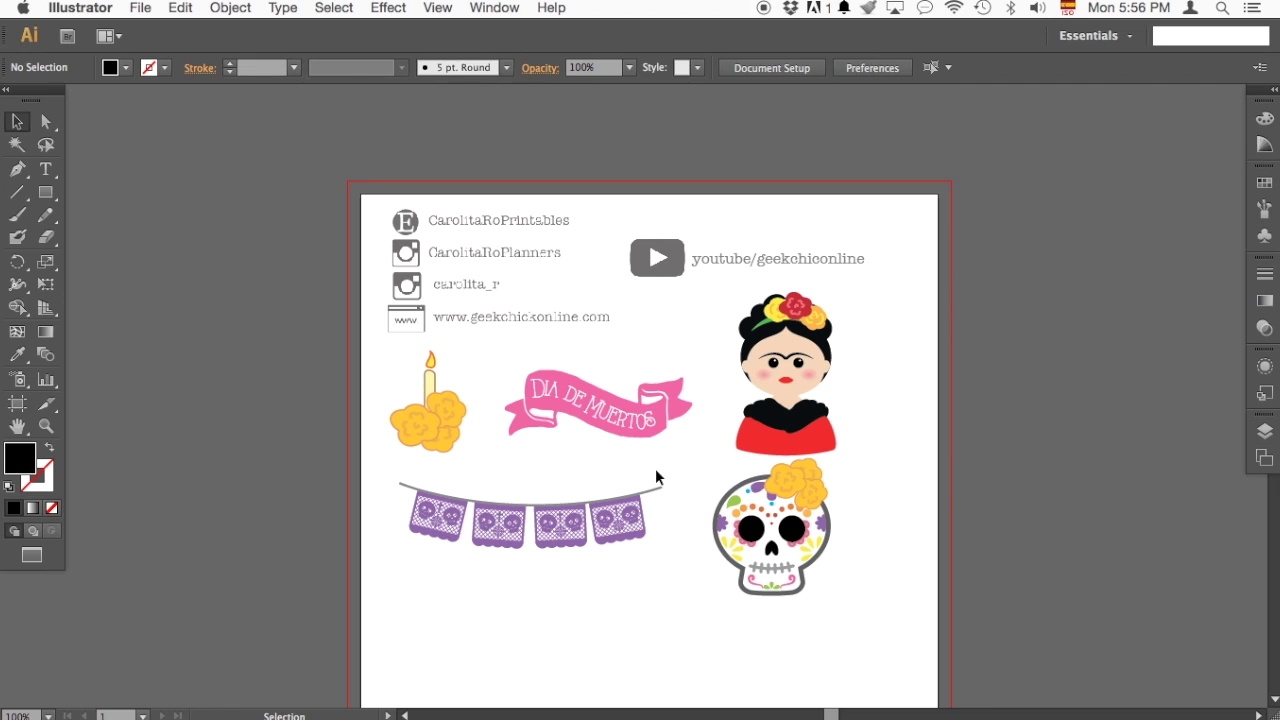
left_click_drag(655, 468, 585, 437)
key("super+equal")
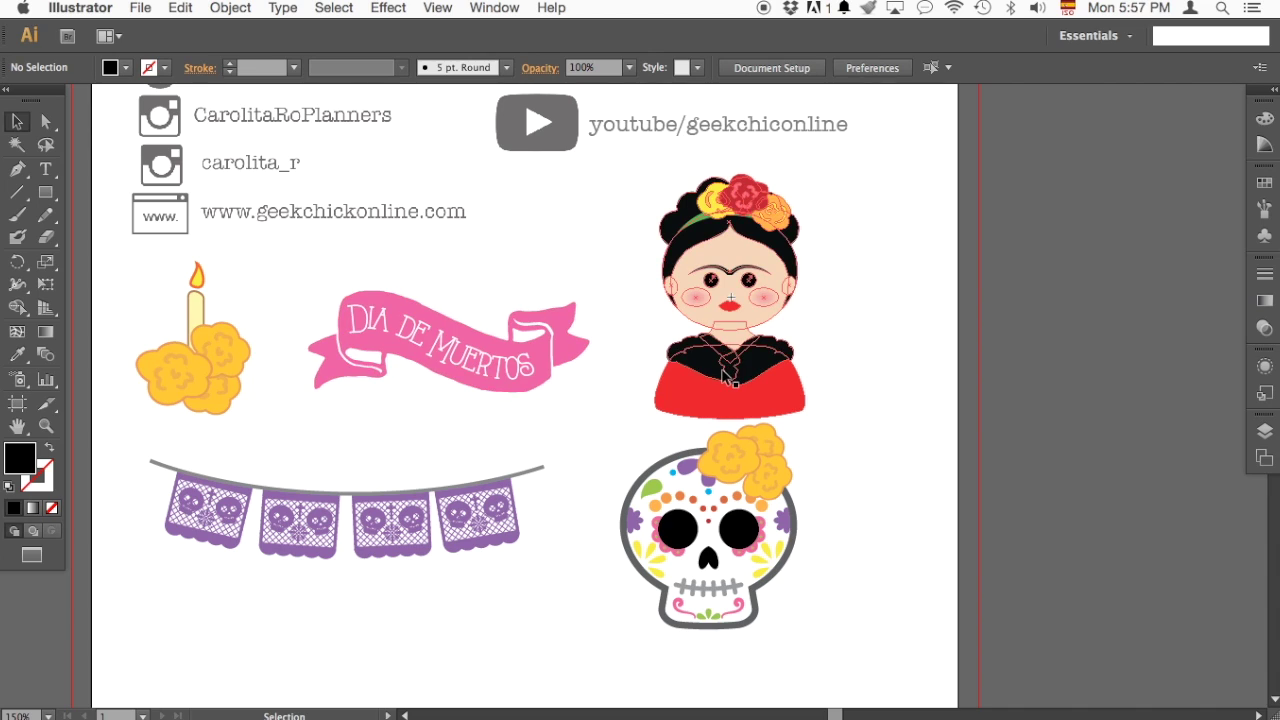
scroll(871, 517, "left", 2)
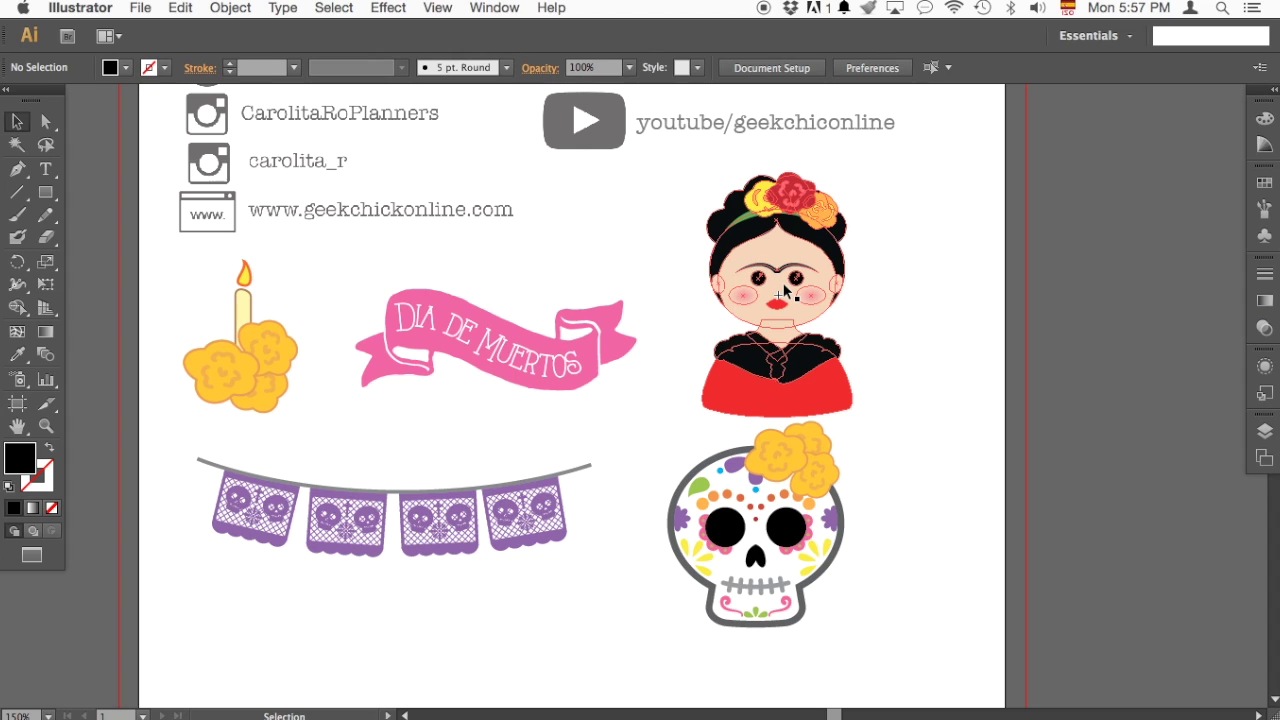
key("super+minus")
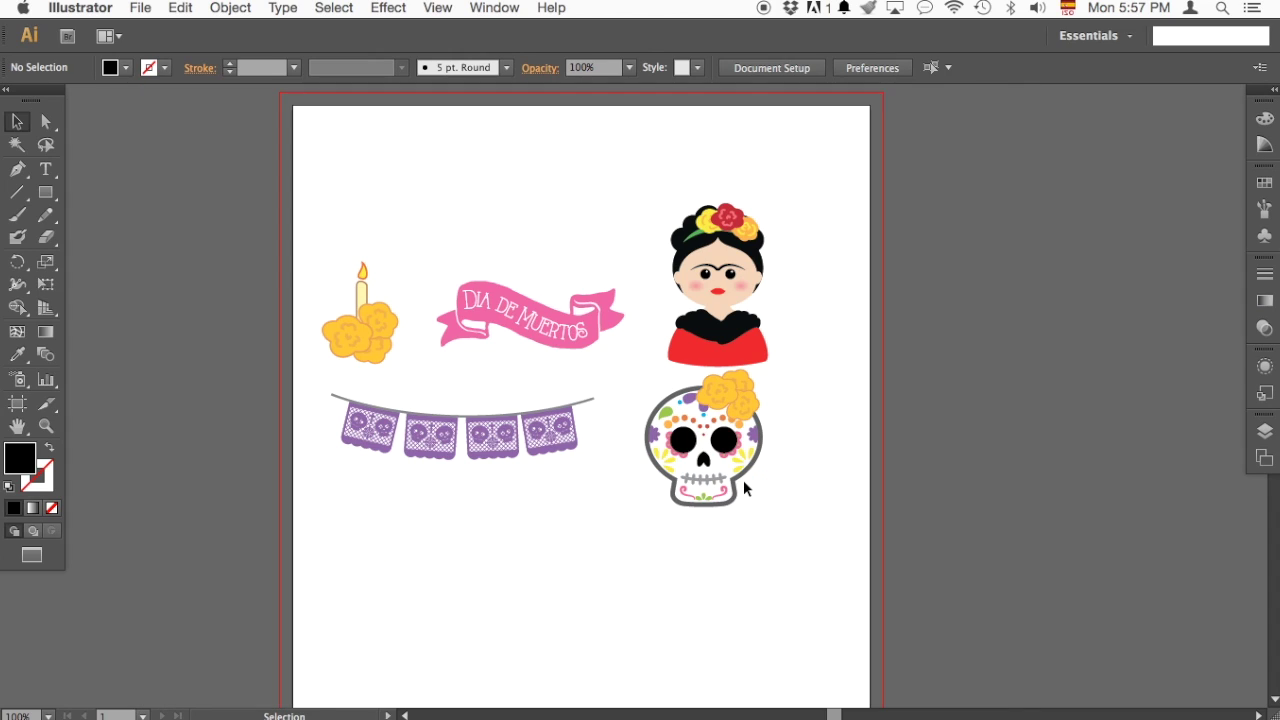
key("super+minus")
key("super+plus")
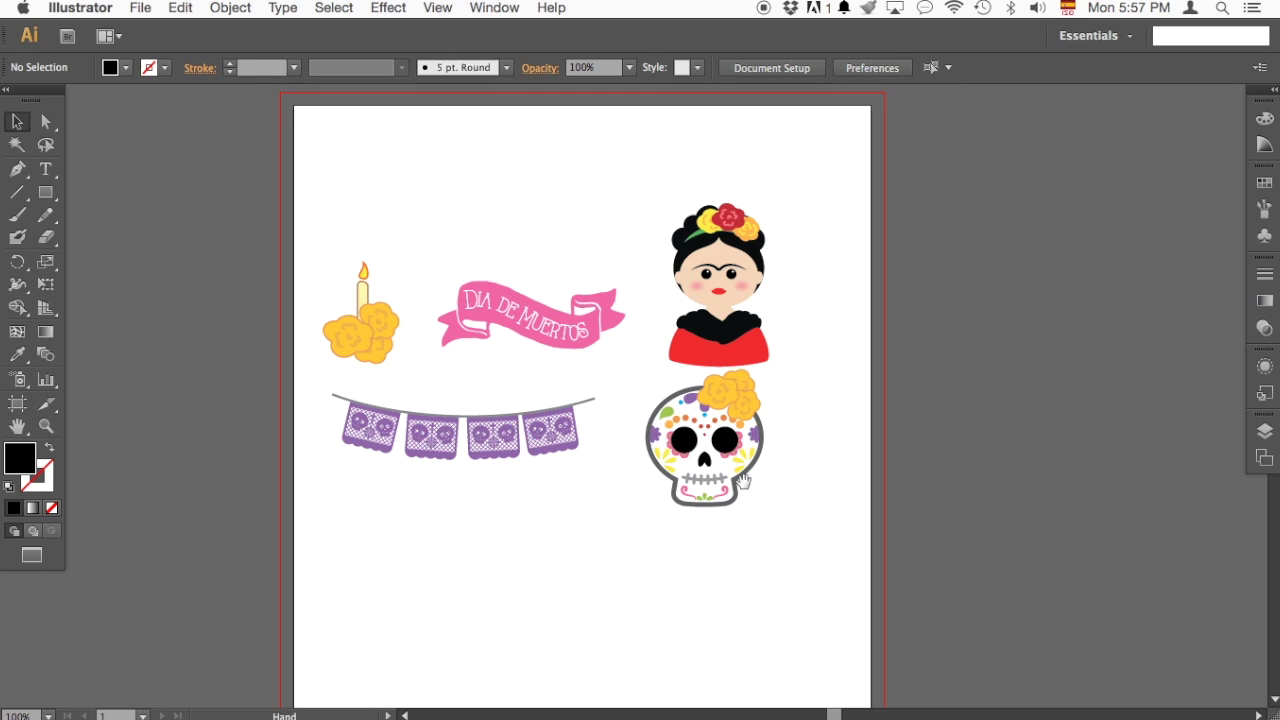
scroll(815, 388, "right", 3)
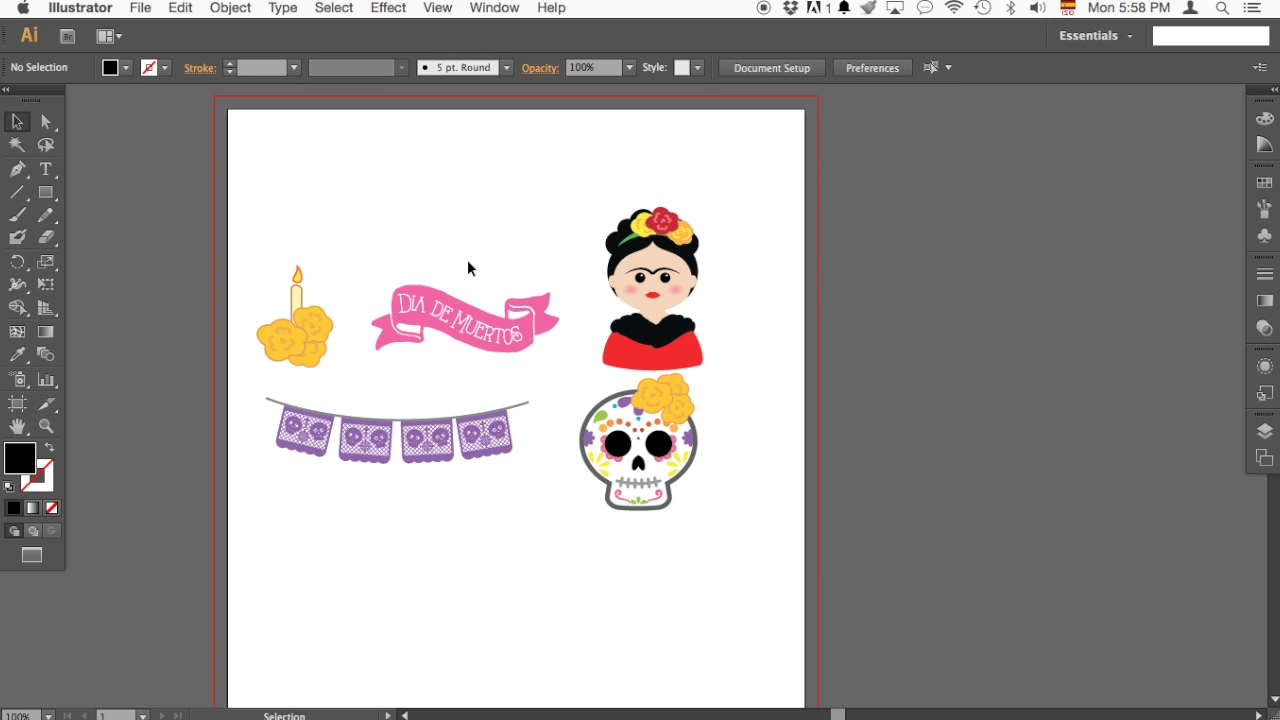
Draw two small artboards right of the page and move the candle, skull and banner onto them.
left_click(17, 403)
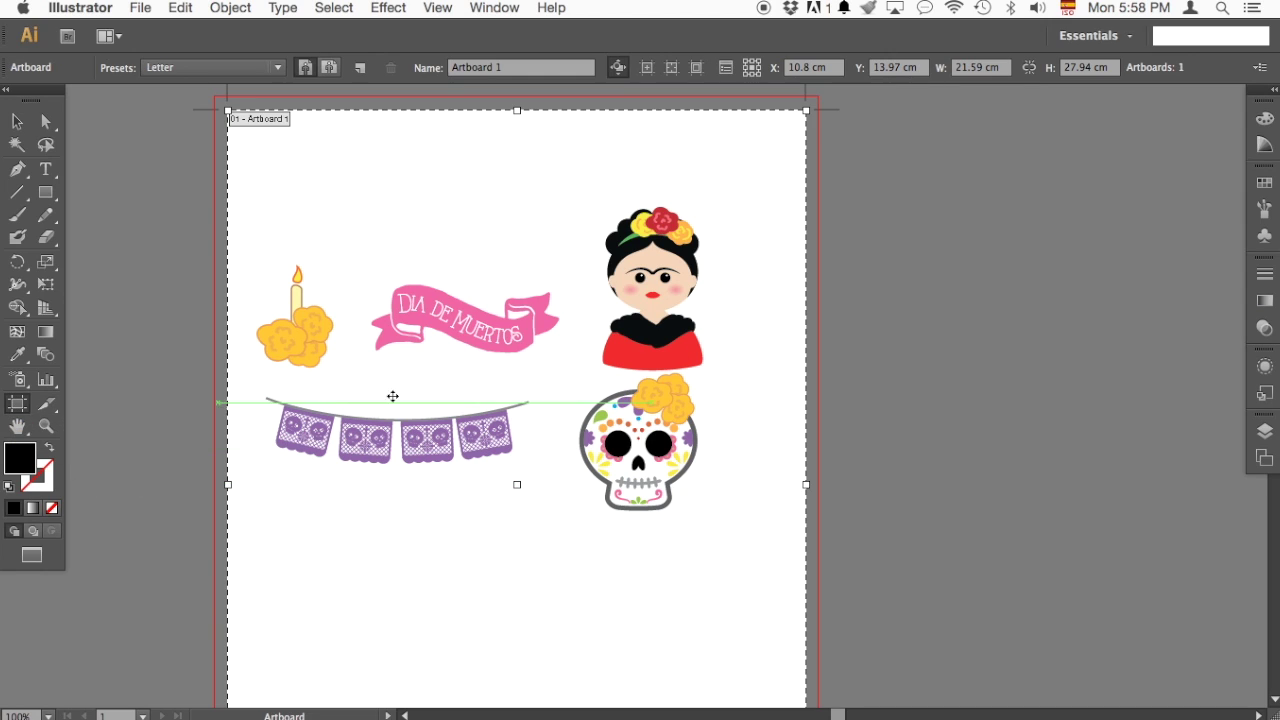
left_click_drag(891, 112, 1057, 240)
left_click_drag(887, 323, 1070, 473)
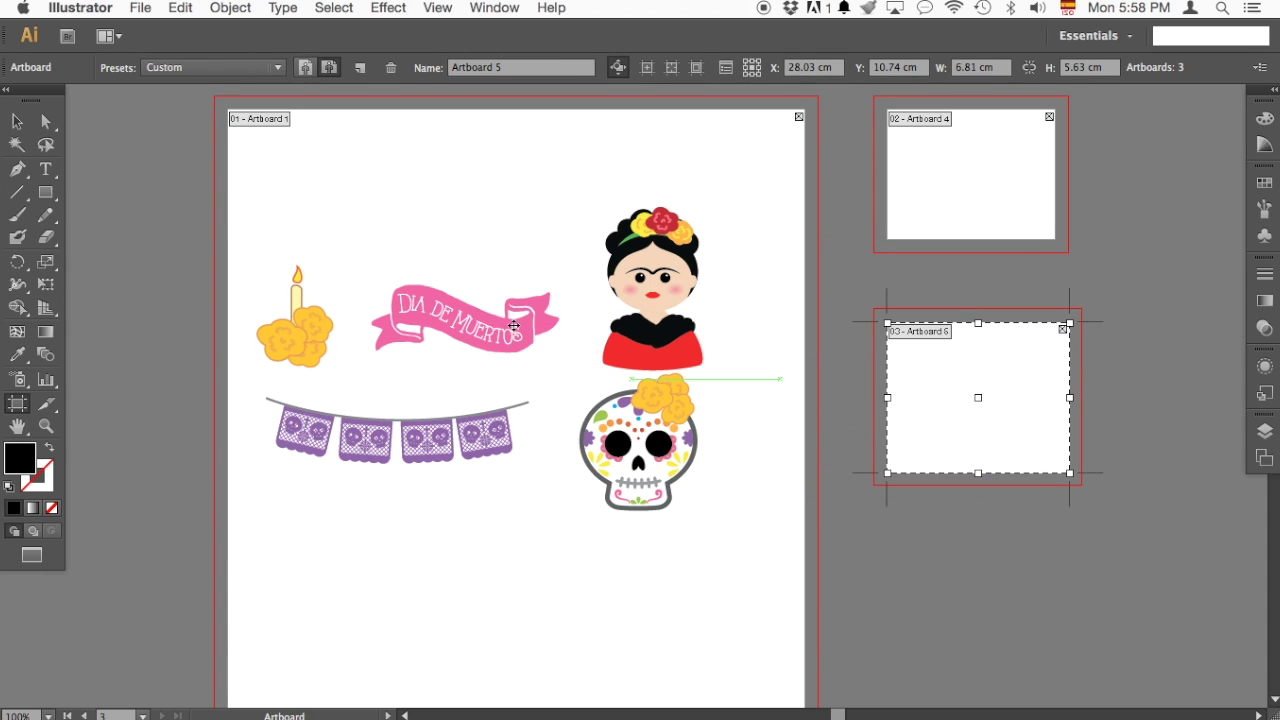
key("v")
left_click_drag(286, 348, 963, 203)
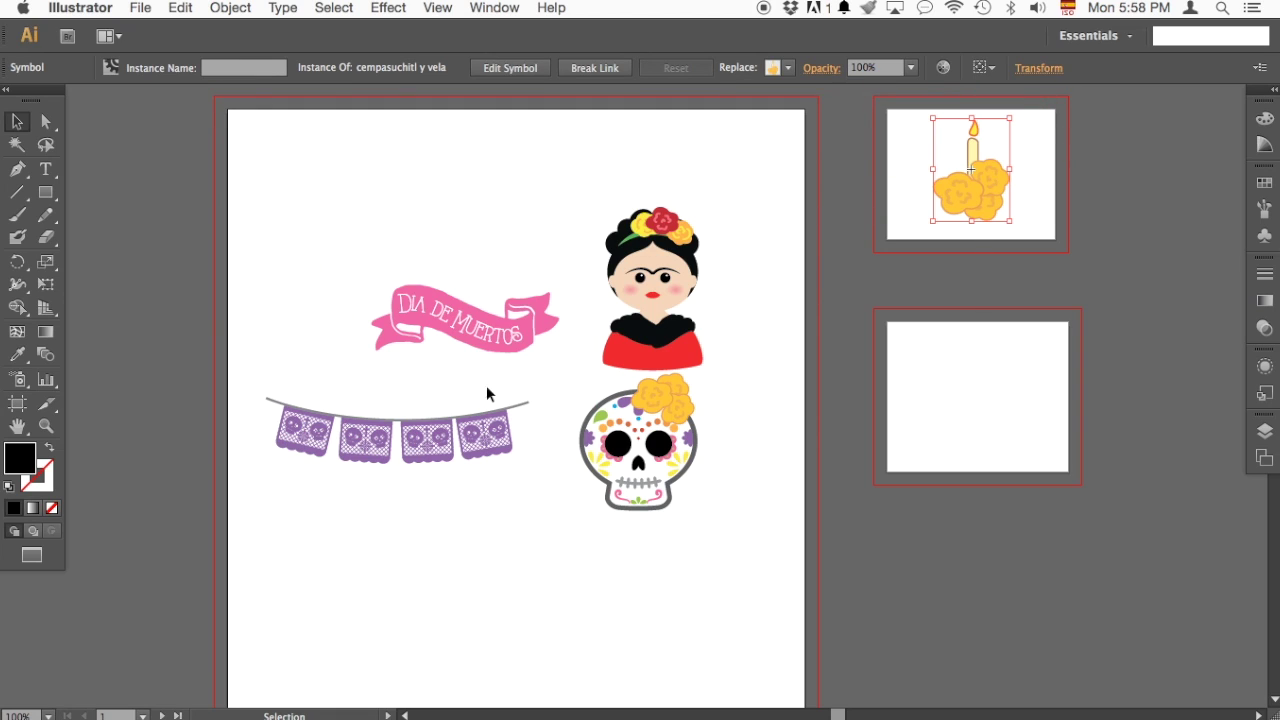
left_click_drag(676, 437, 1008, 398)
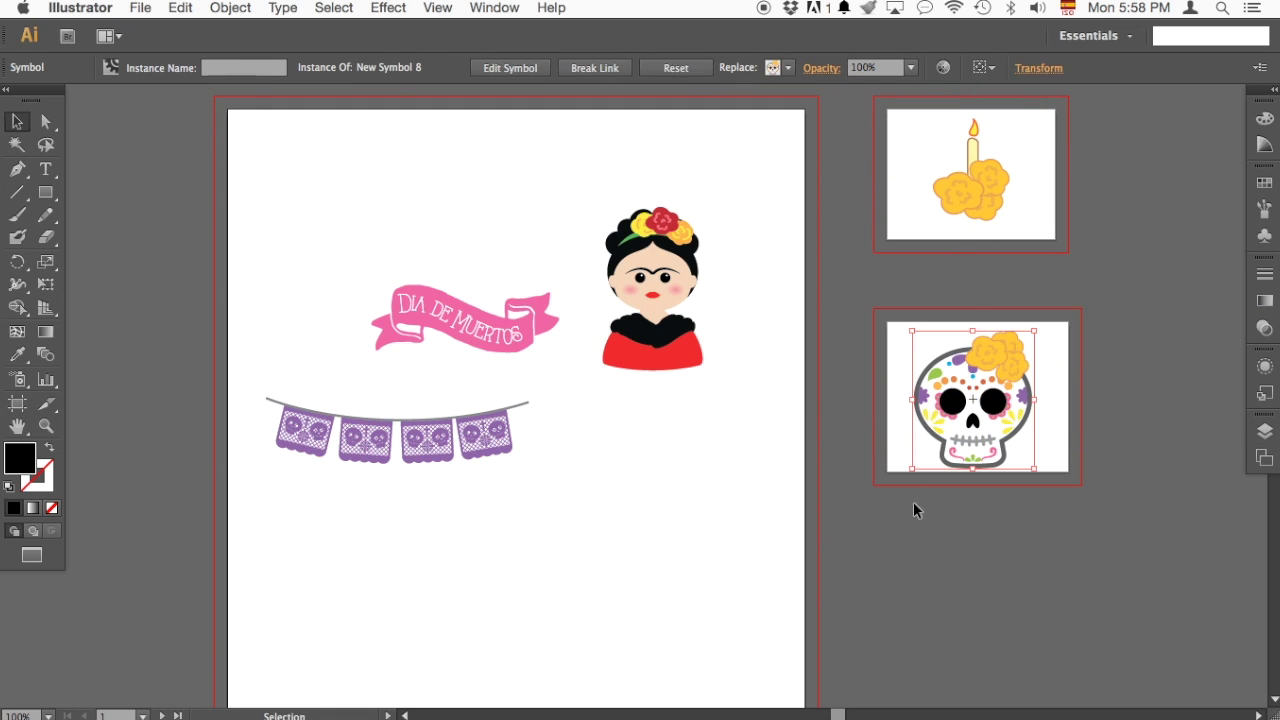
left_click_drag(490, 345, 968, 582)
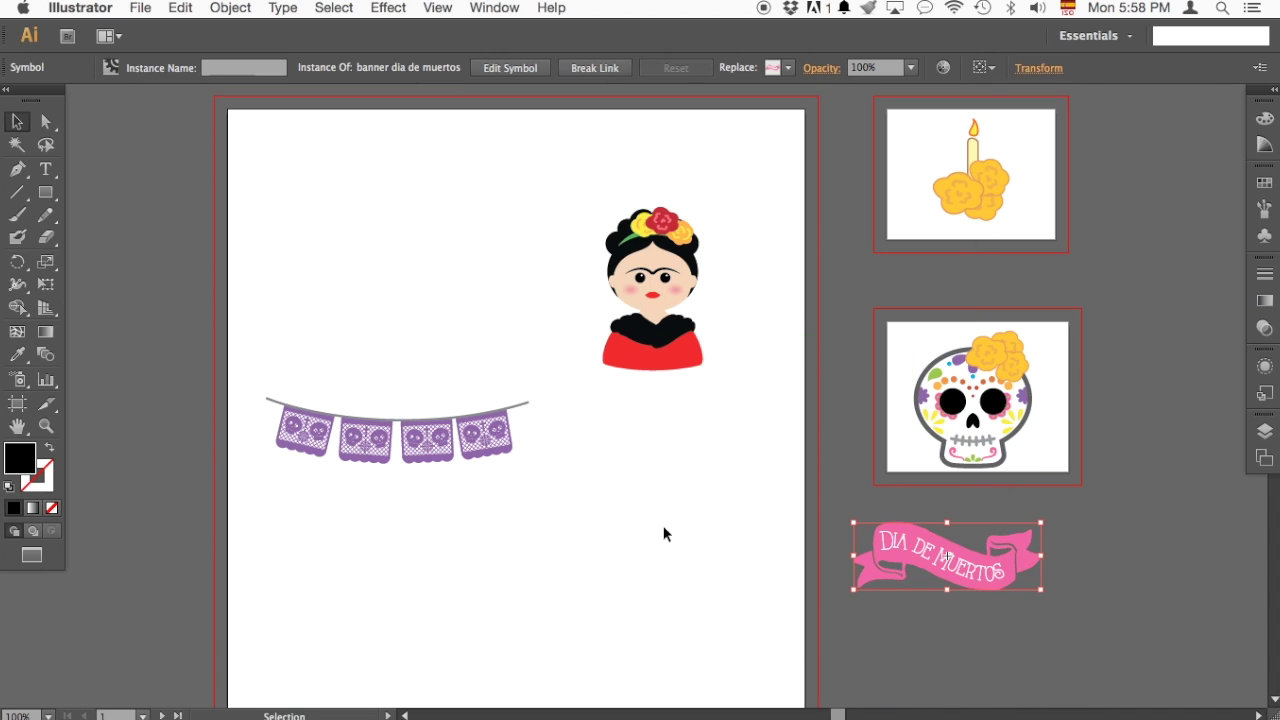
Draw an artboard fitted around the Dia de Muertos banner and view all artboards.
scroll(526, 371, "down", 3)
scroll(526, 371, "right", 4)
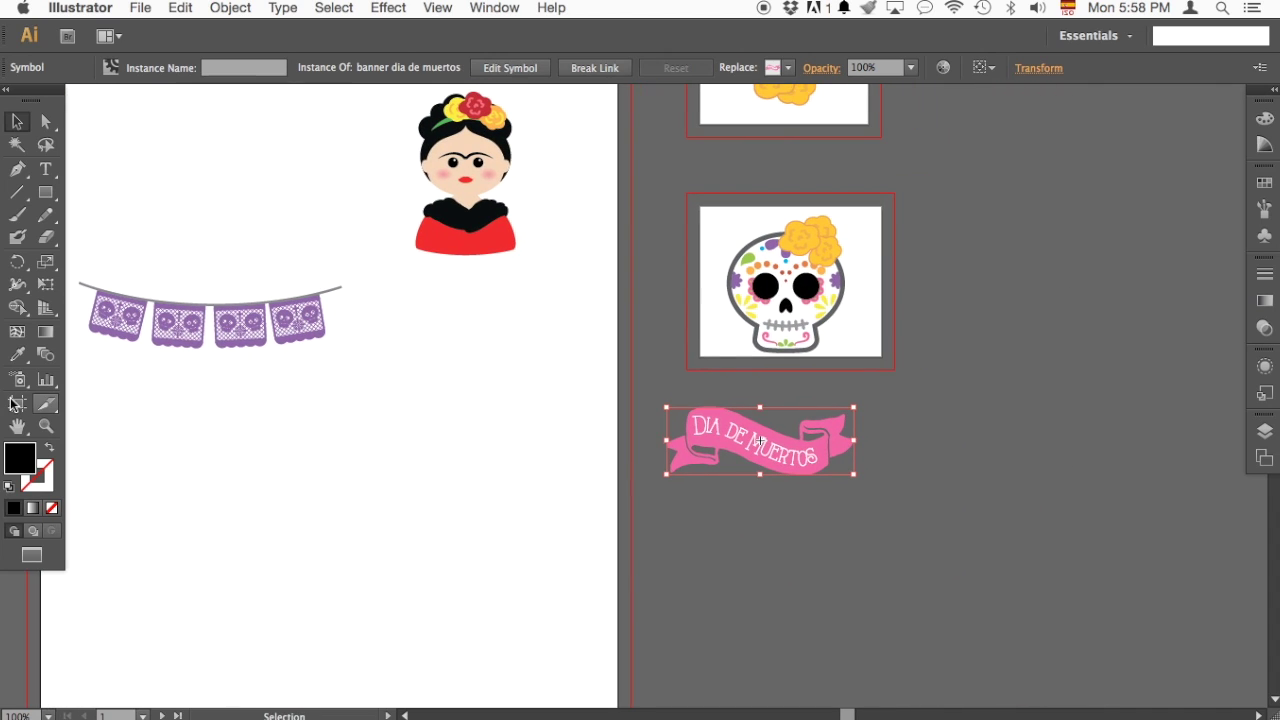
key("shift+o")
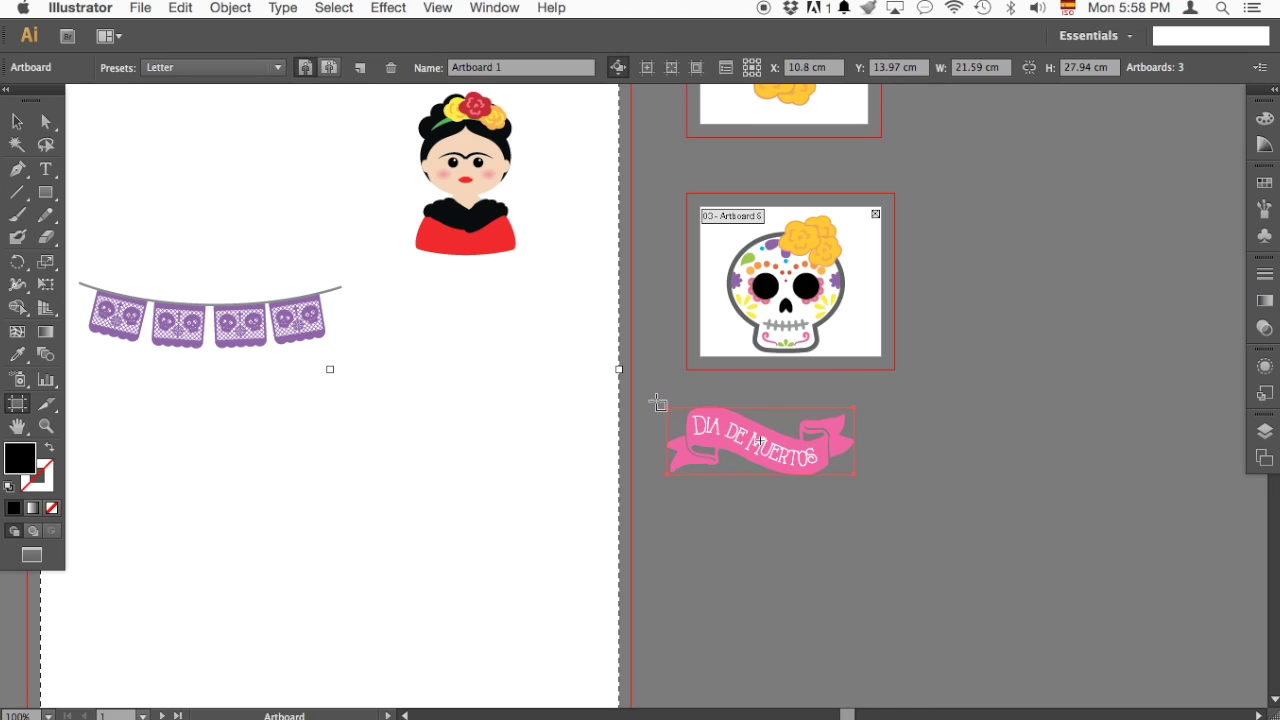
left_click_drag(656, 403, 869, 487)
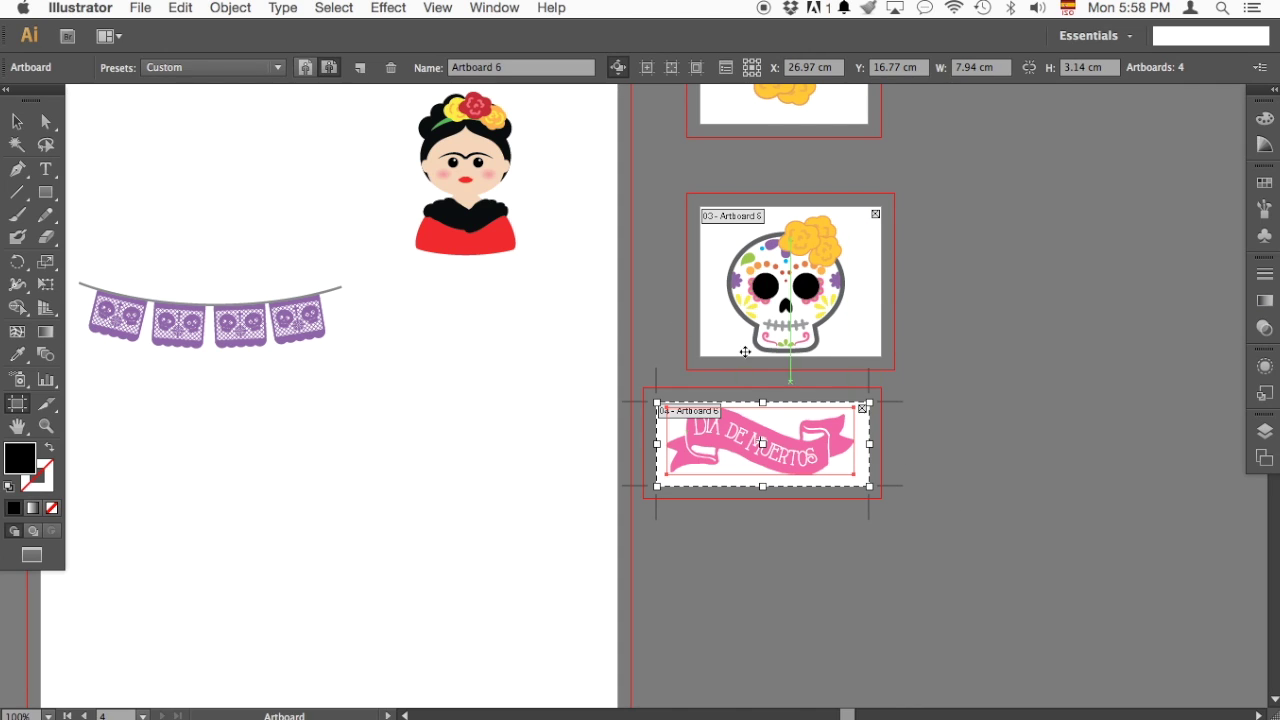
key("v")
left_click(589, 334)
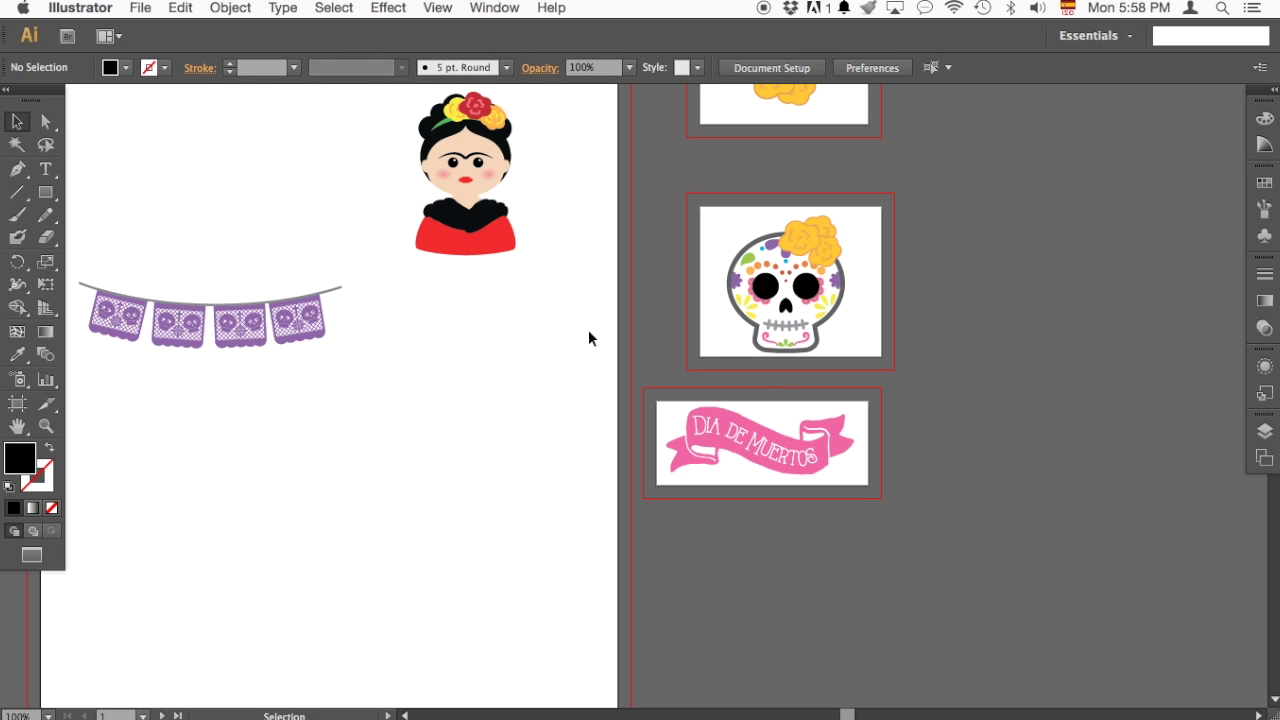
left_click_drag(589, 334, 616, 435)
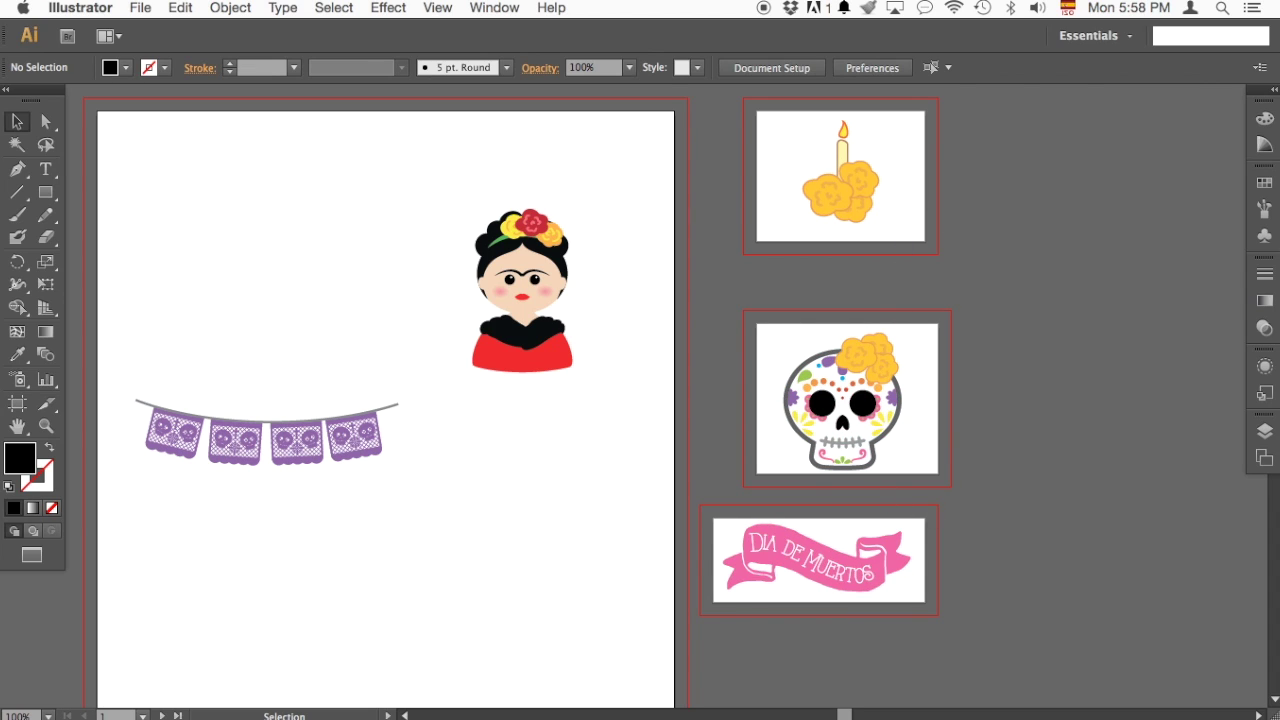
Export artboard 3 (the sugar skull) as PNG with Use Artboards, reaching PNG Options.
left_click(138, 9)
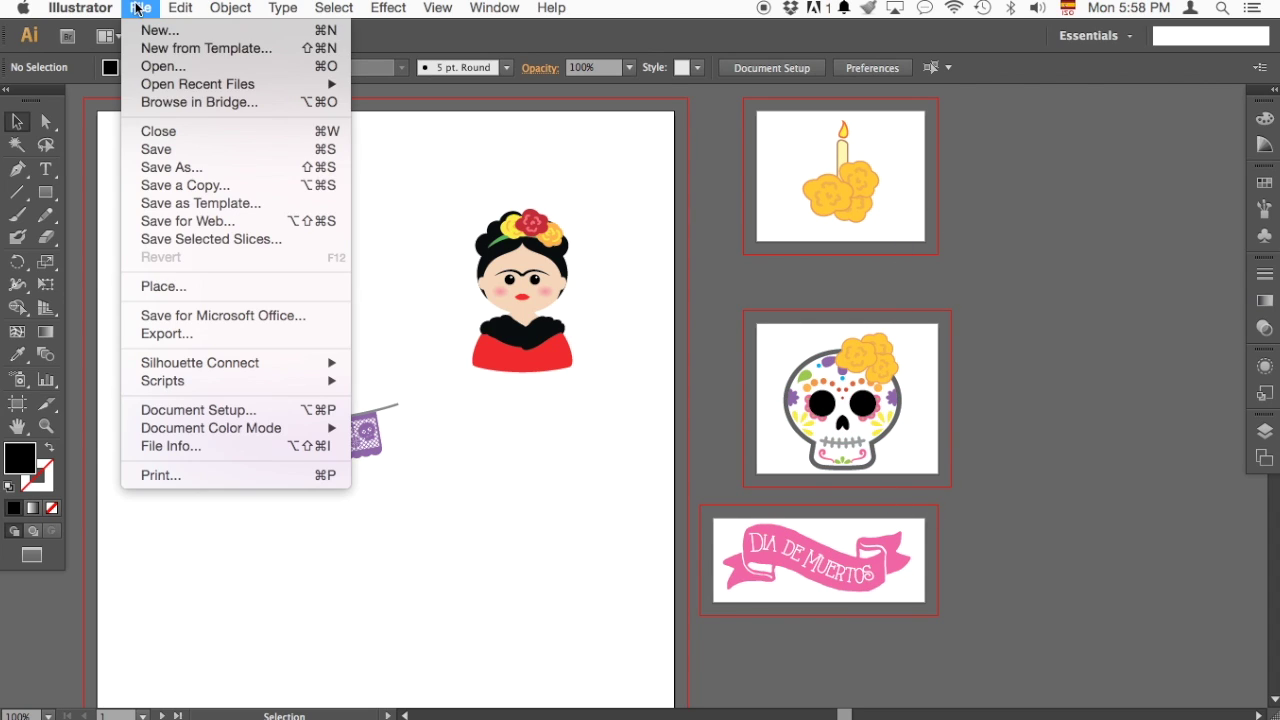
left_click(227, 336)
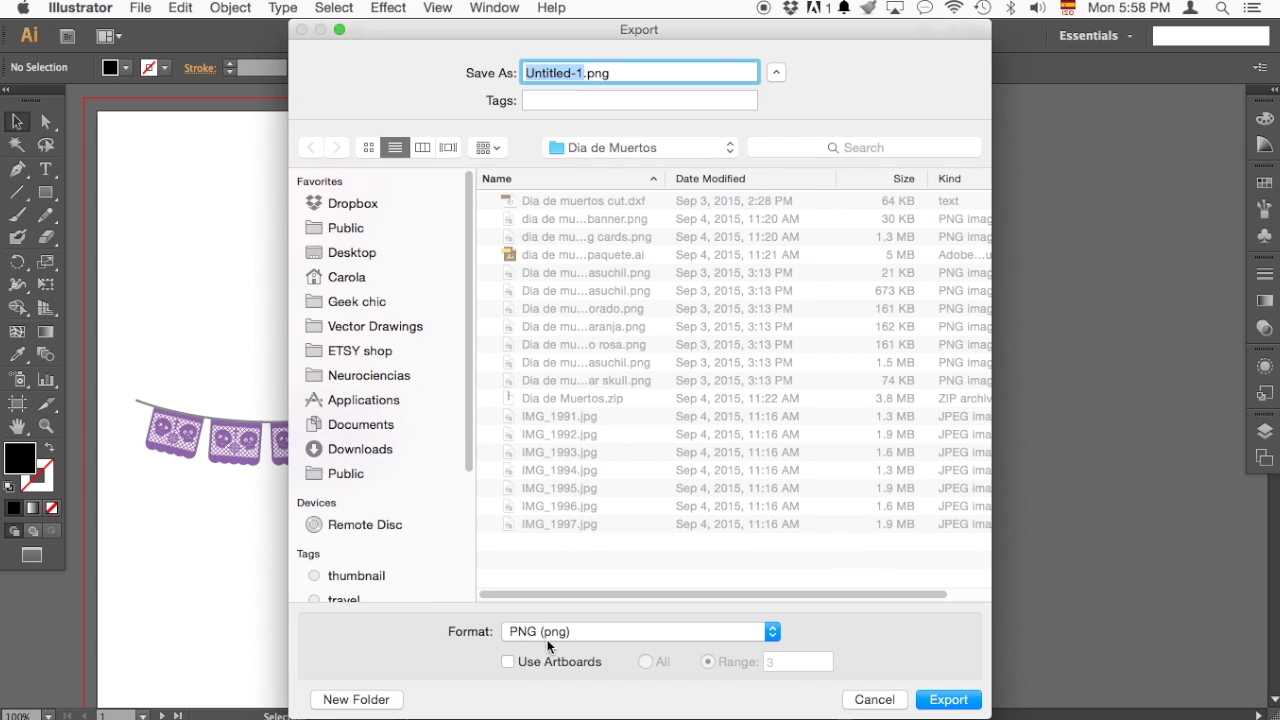
left_click(555, 662)
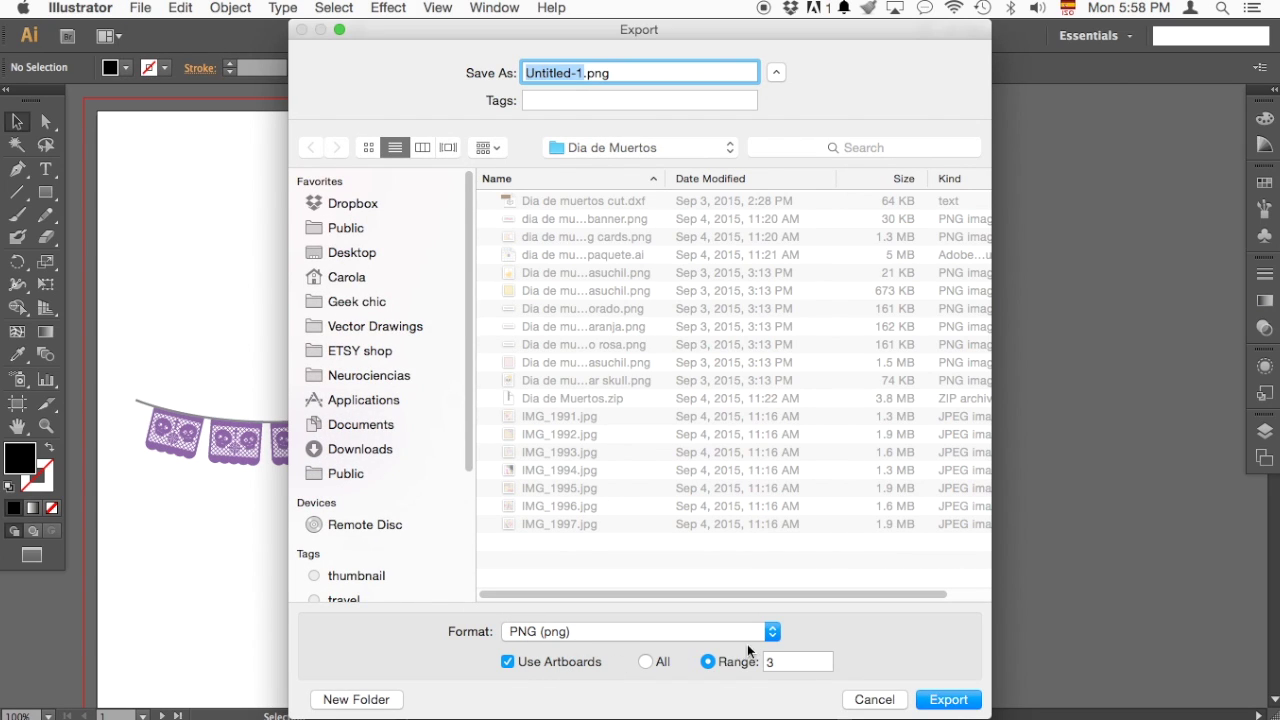
left_click(961, 699)
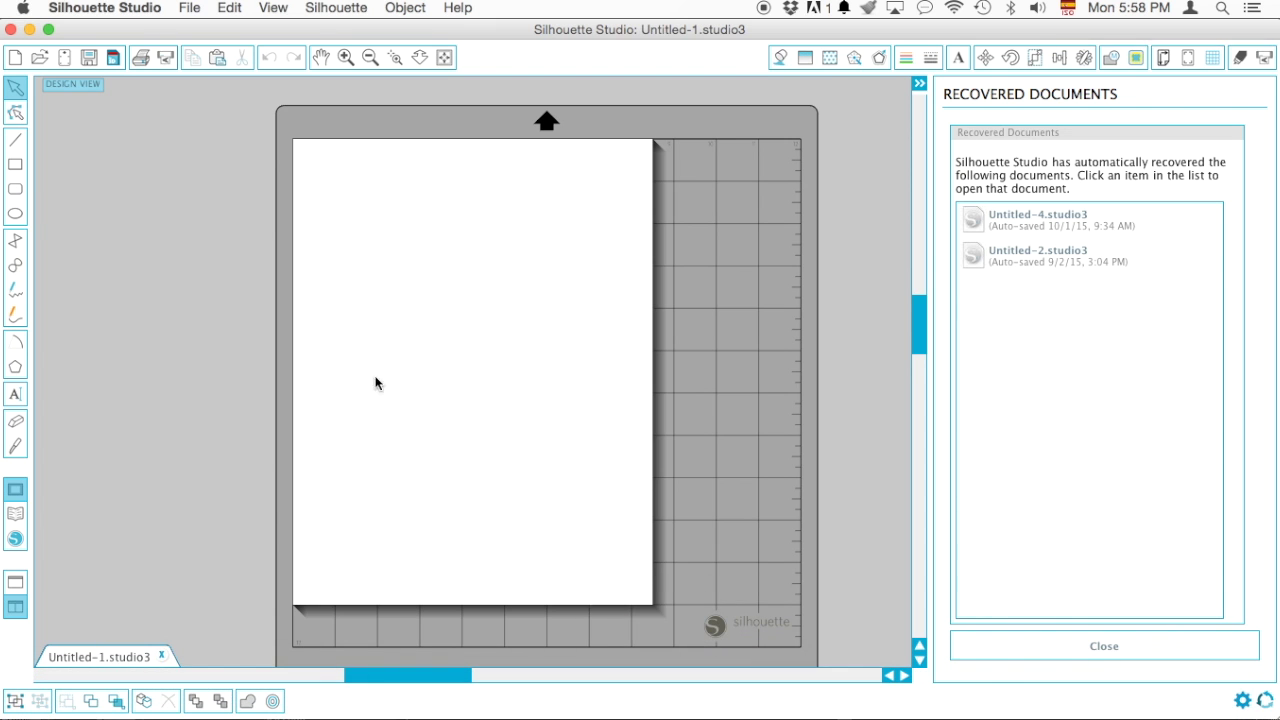
Drag the sugar skull, pink papel picado bunting and Dia de Muertos banner images onto the page.
mouse_move(126, 679)
left_click(40, 675)
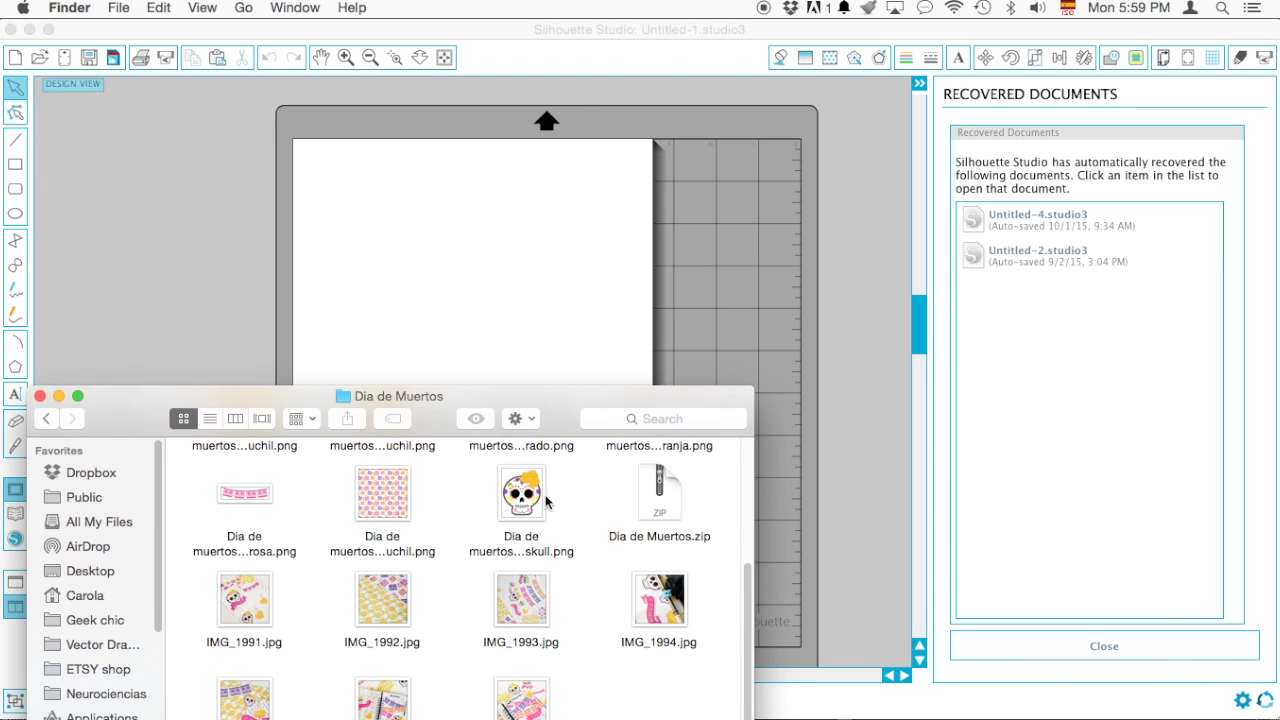
left_click_drag(527, 512, 483, 180)
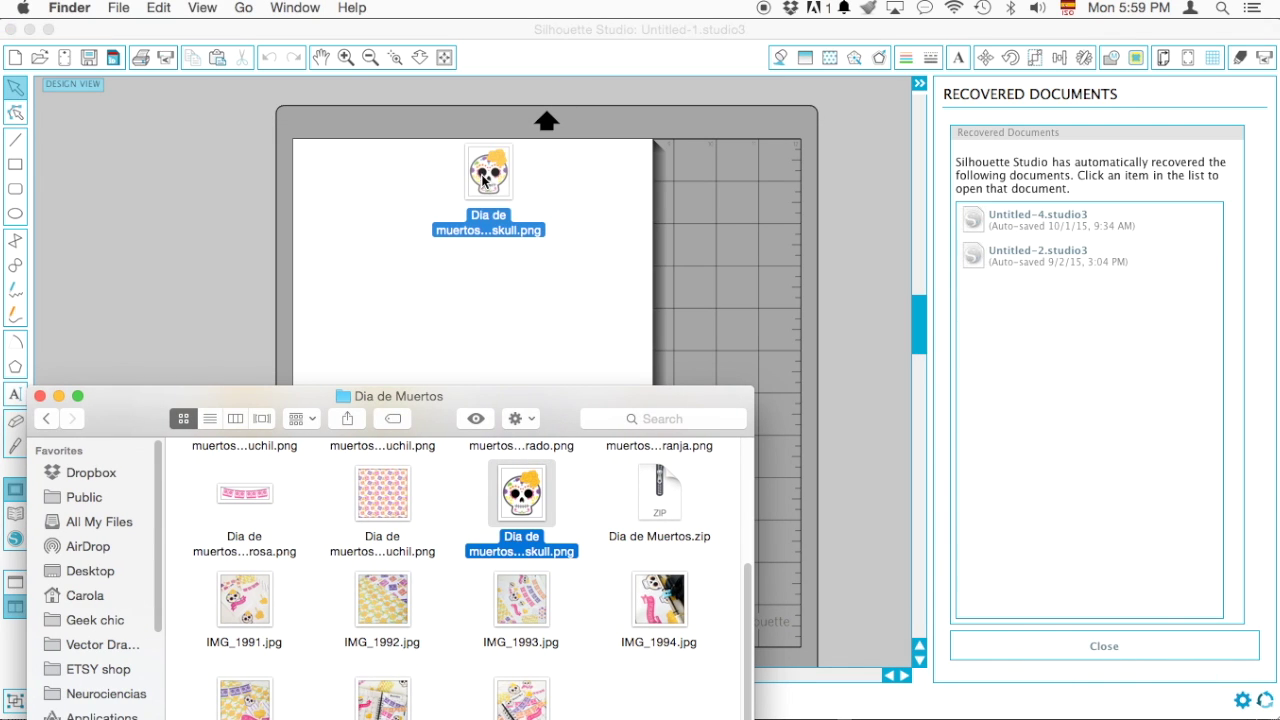
left_click_drag(465, 245, 465, 245)
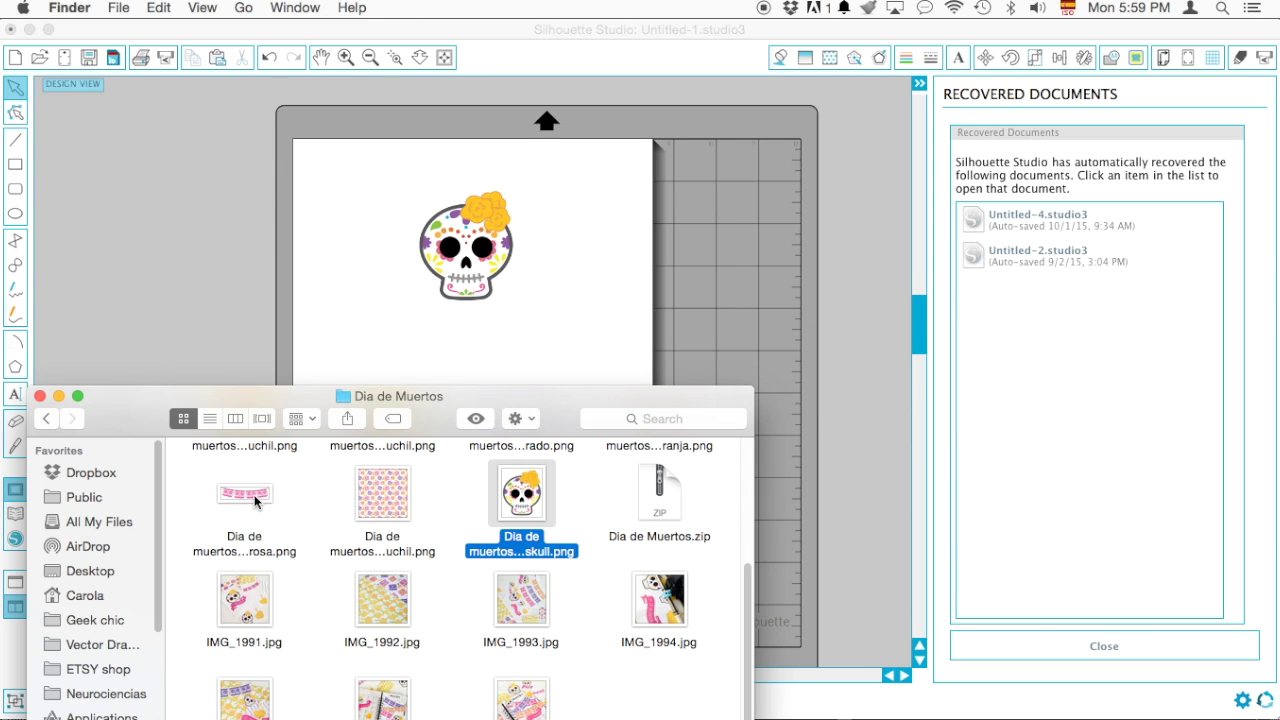
left_click_drag(248, 494, 625, 275)
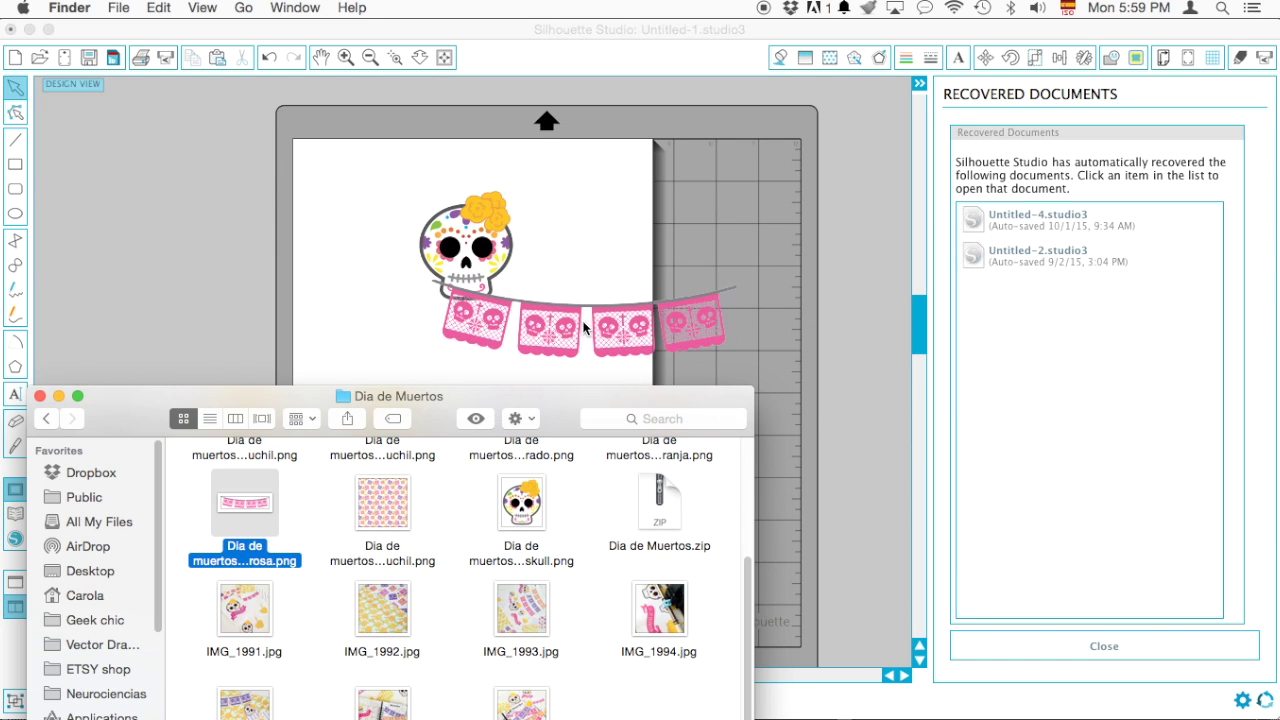
scroll(353, 613, "up", 5)
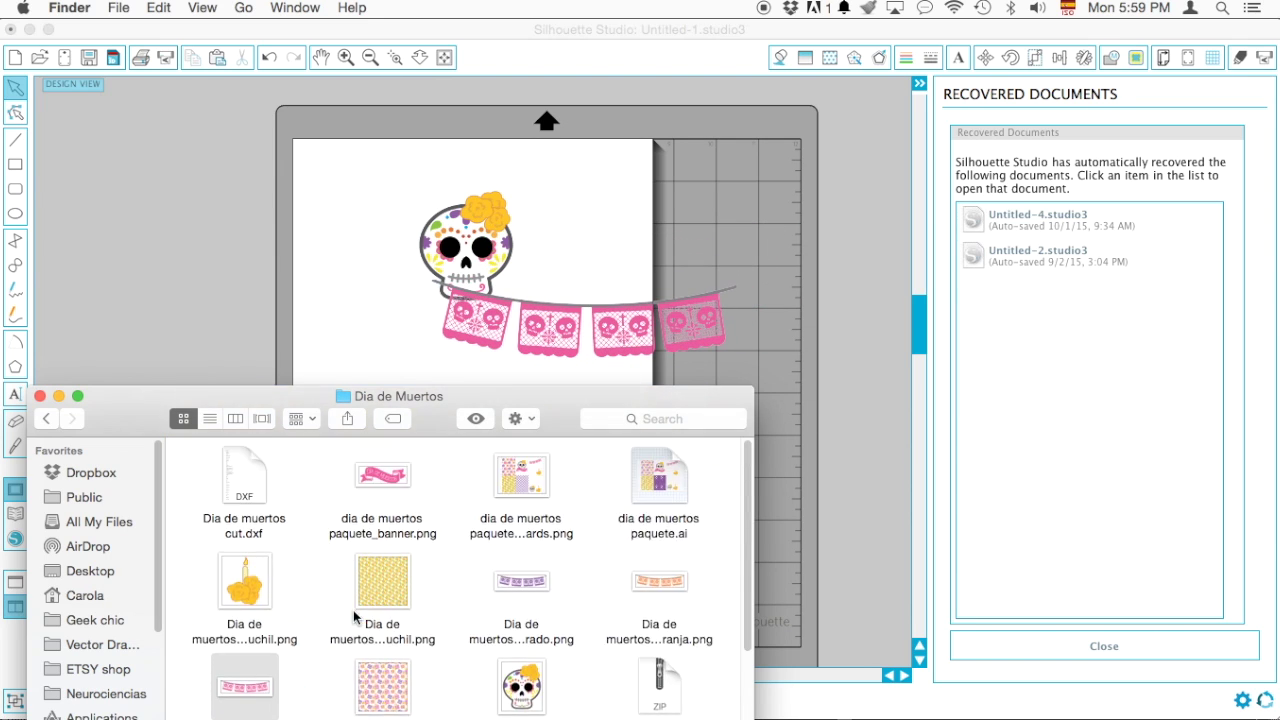
left_click_drag(378, 488, 345, 195)
Arrange the bunting below the skull, shift the banner, and close the Recovered Documents list.
left_click(384, 360)
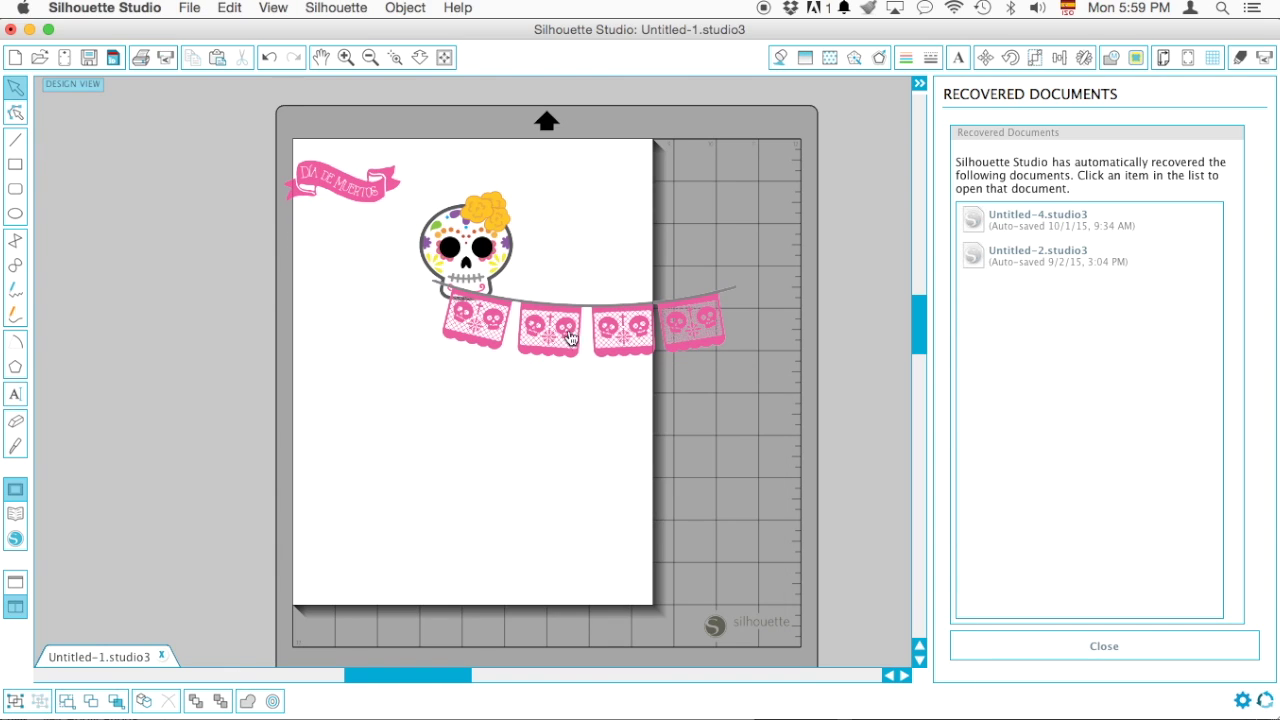
left_click_drag(575, 330, 476, 416)
left_click_drag(472, 265, 566, 303)
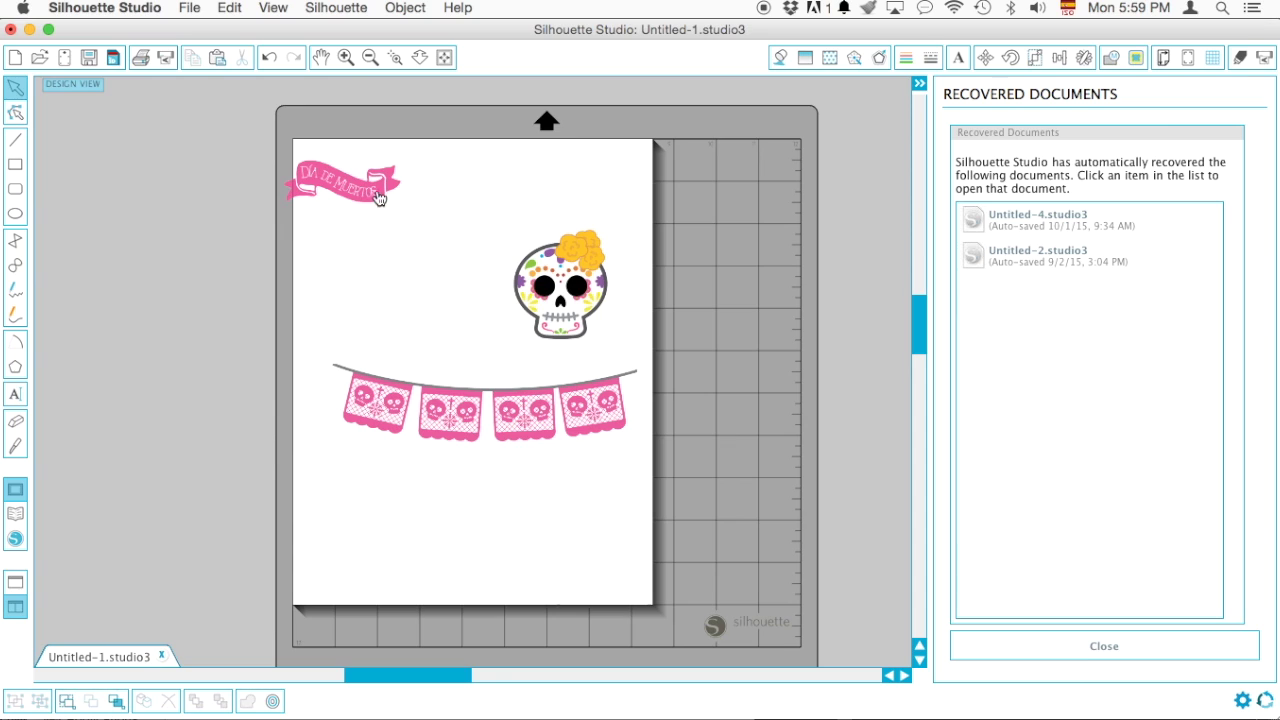
left_click_drag(378, 197, 442, 262)
left_click_drag(556, 288, 511, 314)
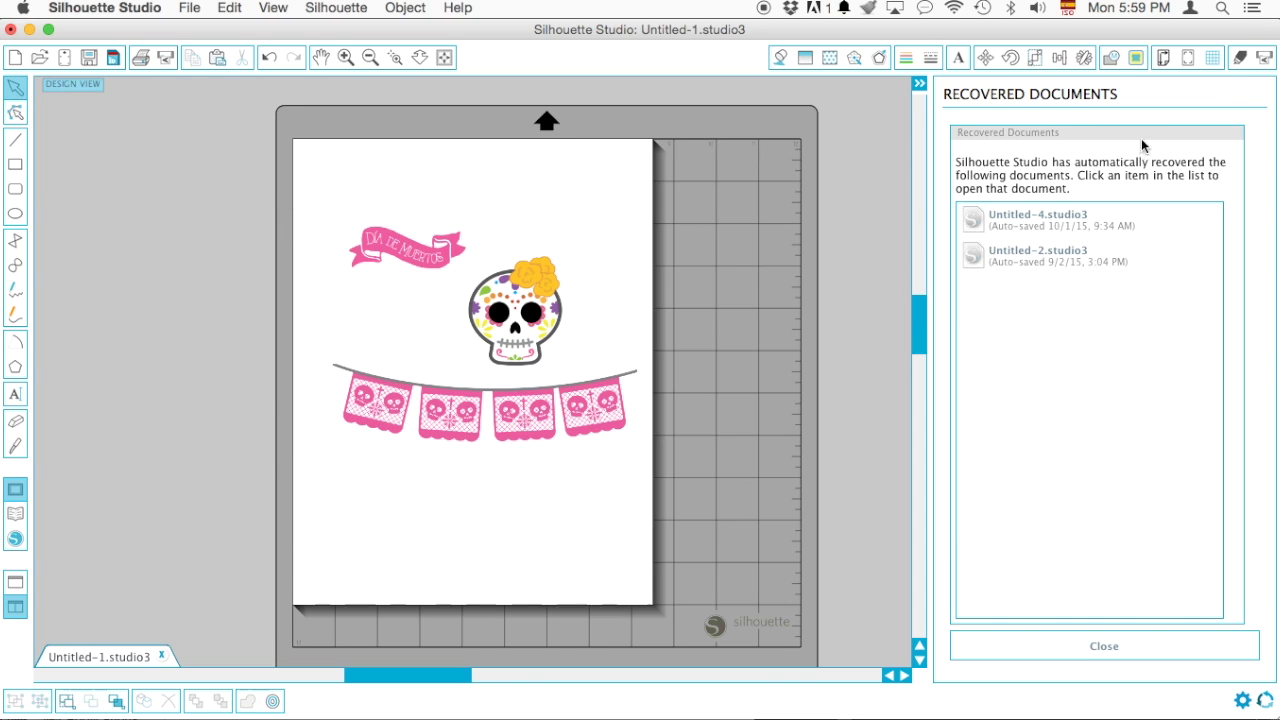
left_click(1163, 654)
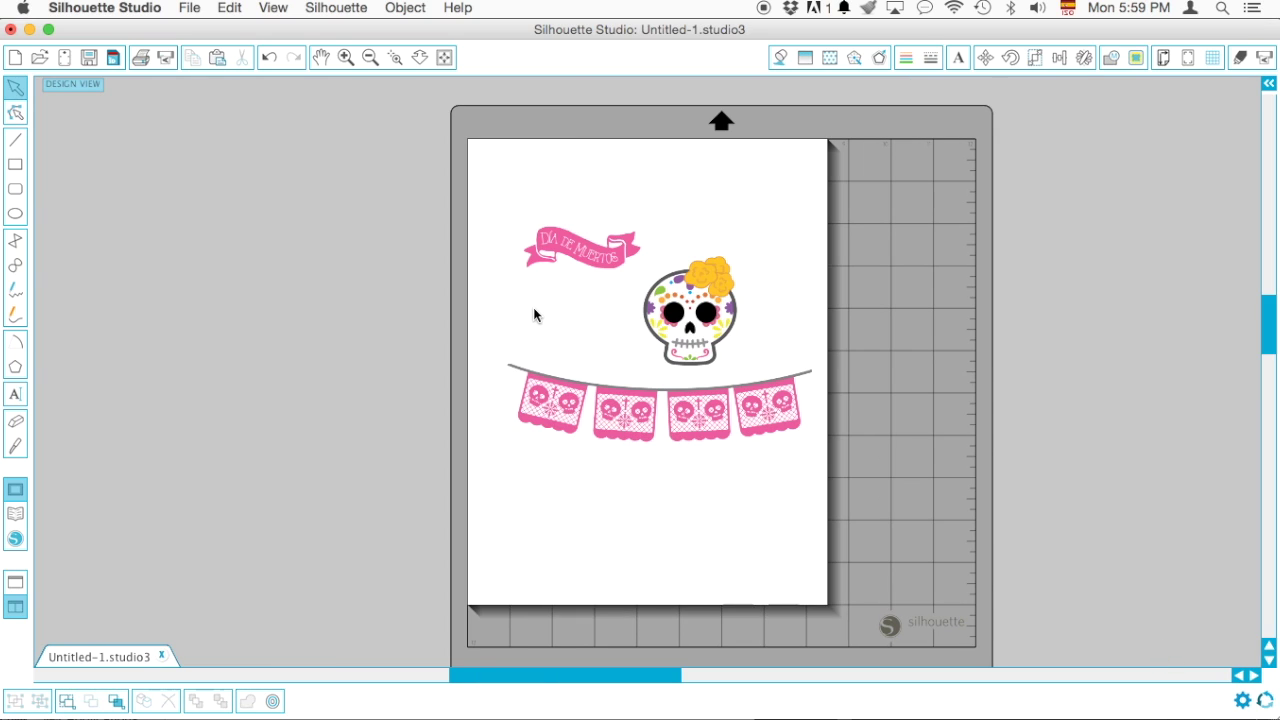
Trace the sugar skull's outer edge with a raised High Pass Filter and 57.3% threshold.
left_click(709, 333)
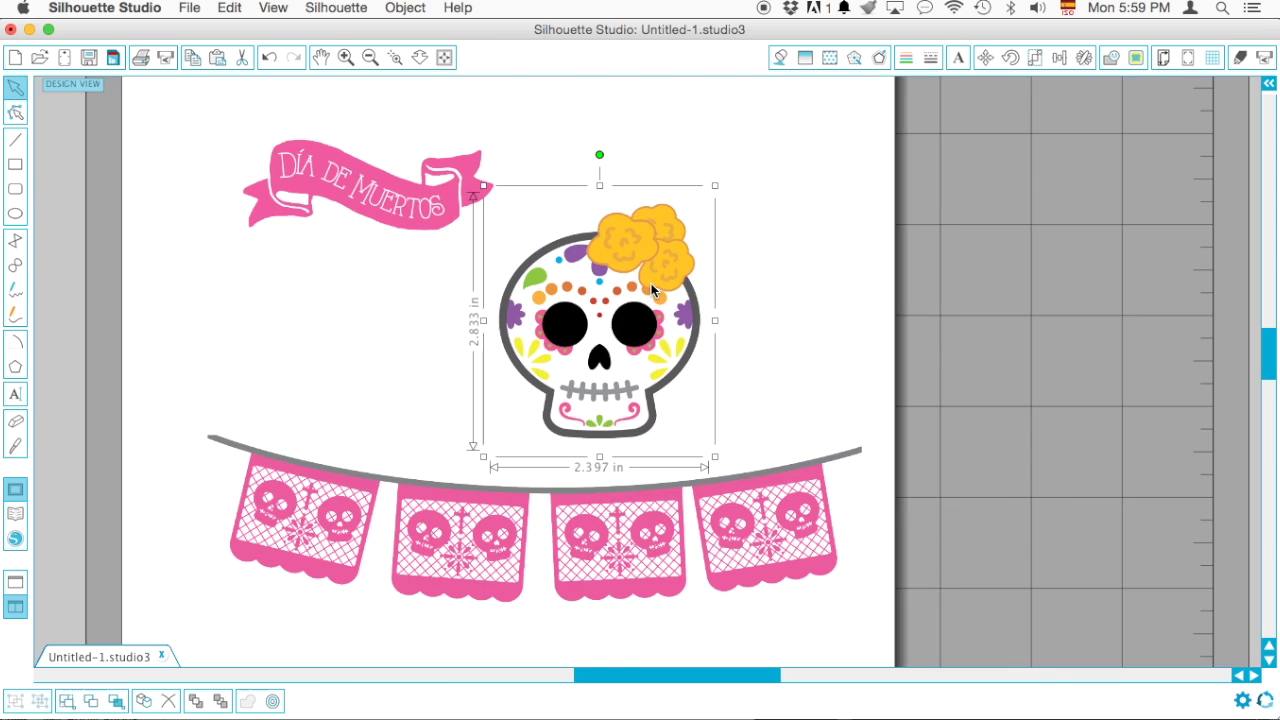
left_click(1136, 60)
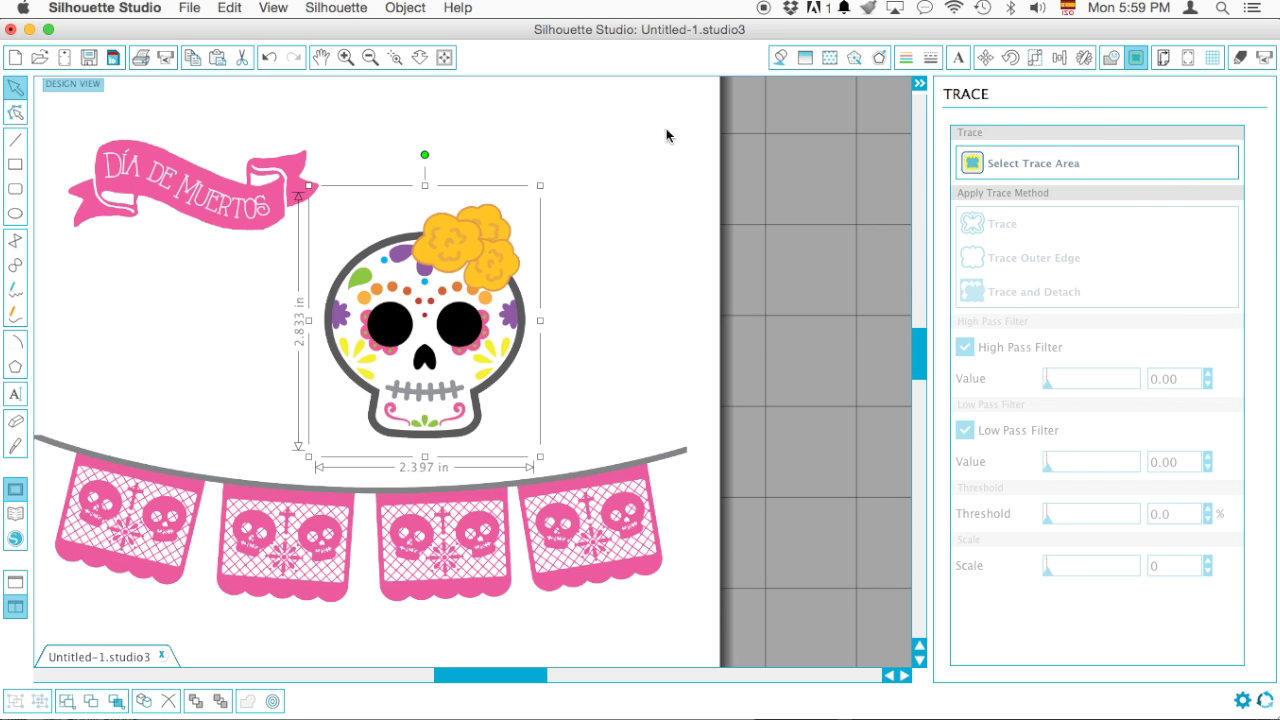
left_click(1026, 166)
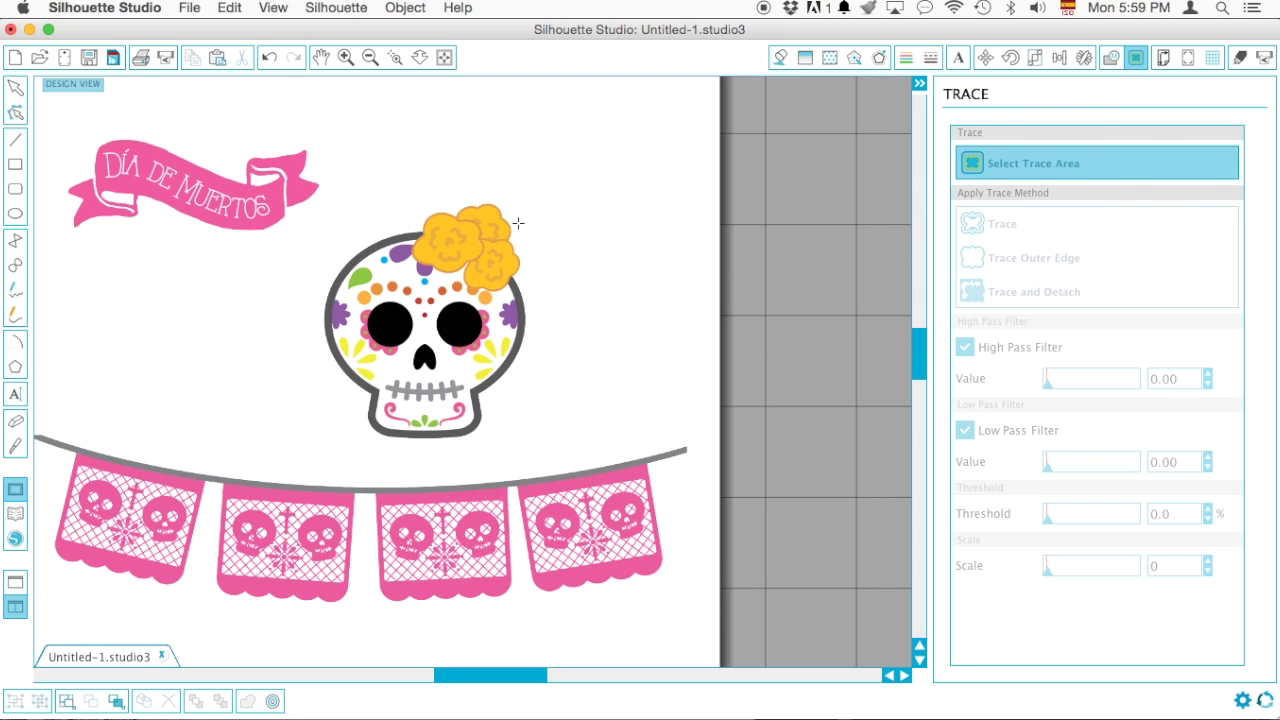
mouse_move(300, 458)
left_mouse_down()
mouse_move(594, 172)
mouse_move(594, 200)
mouse_move(608, 203)
mouse_move(576, 198)
left_mouse_up()
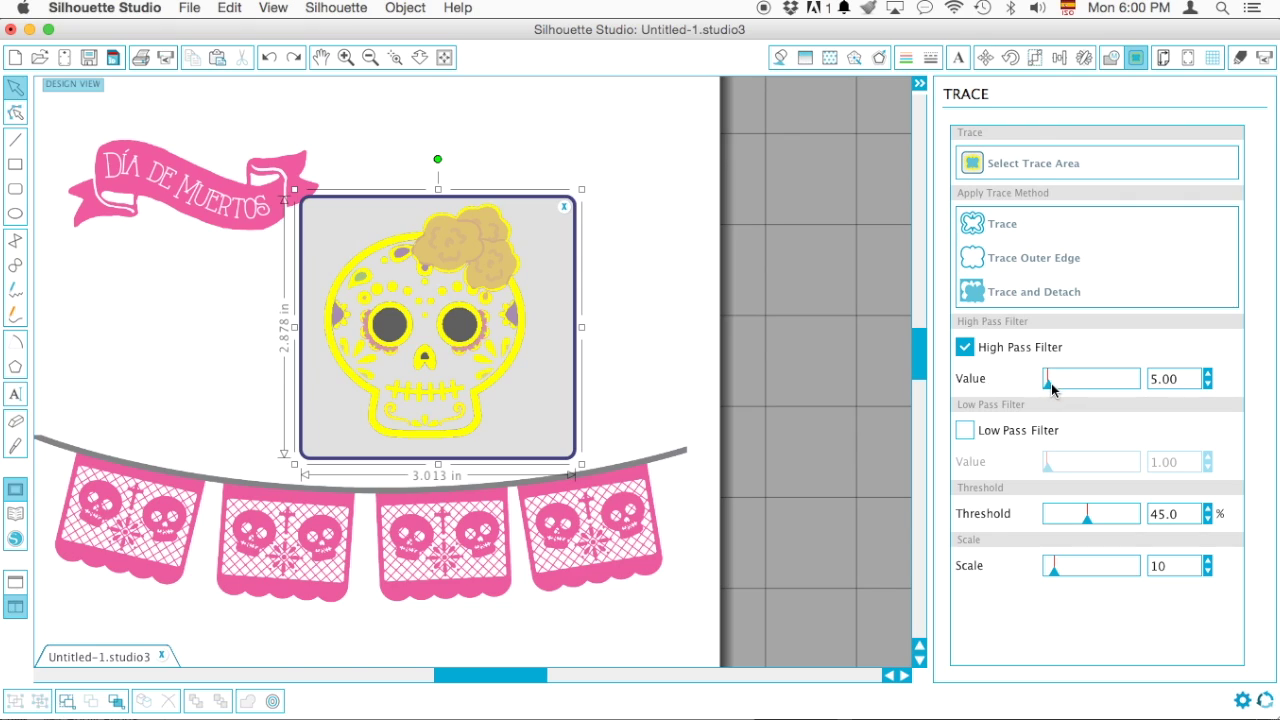
left_click_drag(1052, 388, 1079, 386)
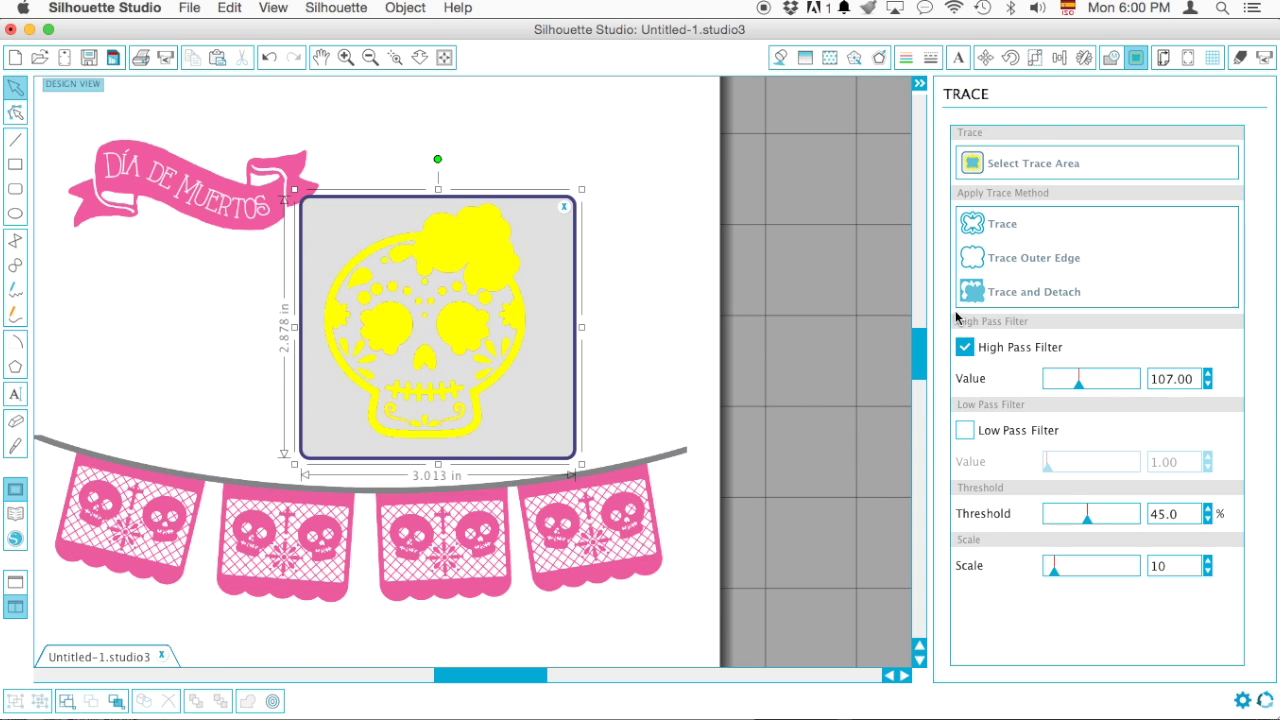
left_click_drag(1087, 521, 1098, 524)
left_click(1029, 262)
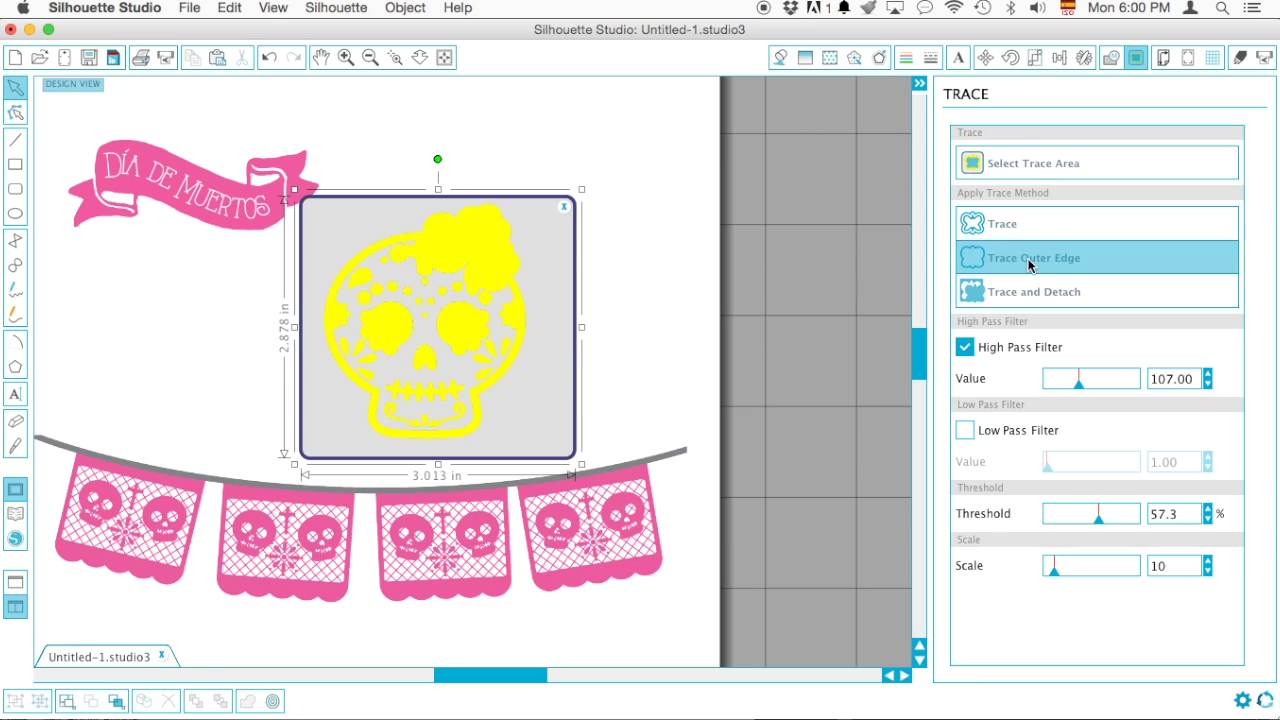
mouse_move(448, 306)
left_mouse_down()
mouse_move(684, 314)
mouse_move(724, 342)
mouse_move(450, 311)
left_mouse_up()
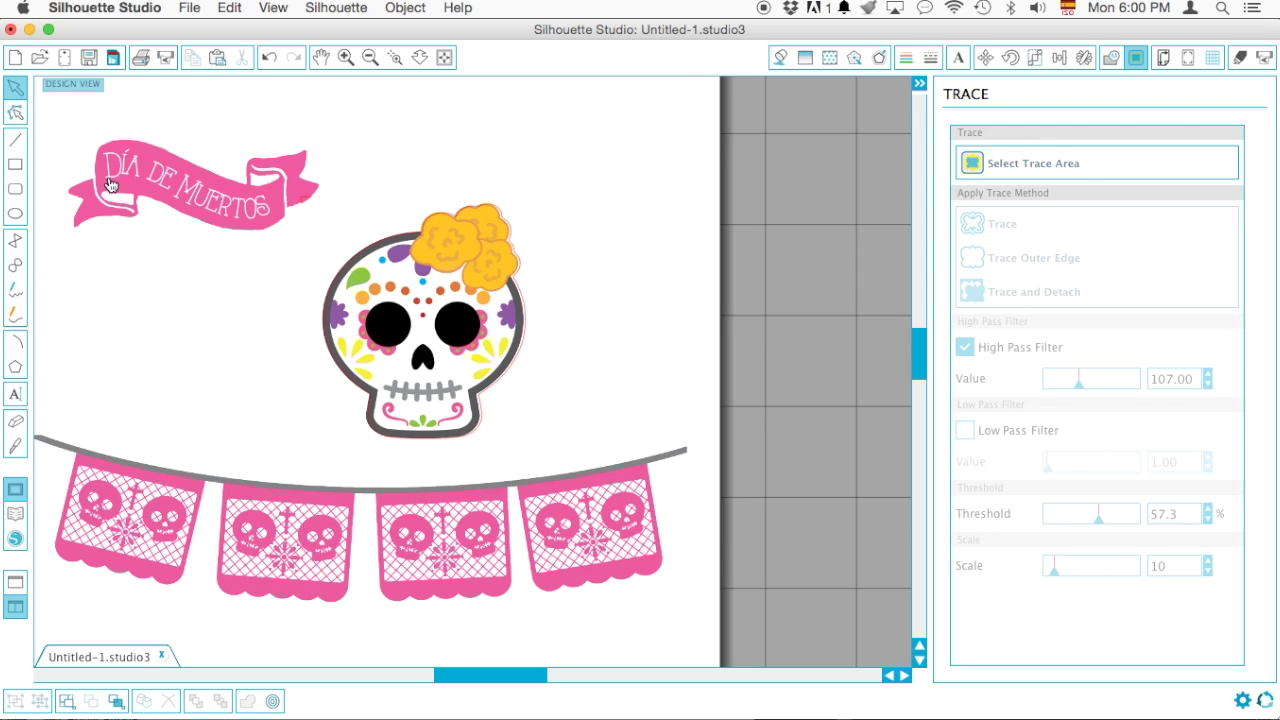
Select the papel picado bunting, DÍA DE MUERTOS banner and sugar skull in turn.
left_click(275, 515)
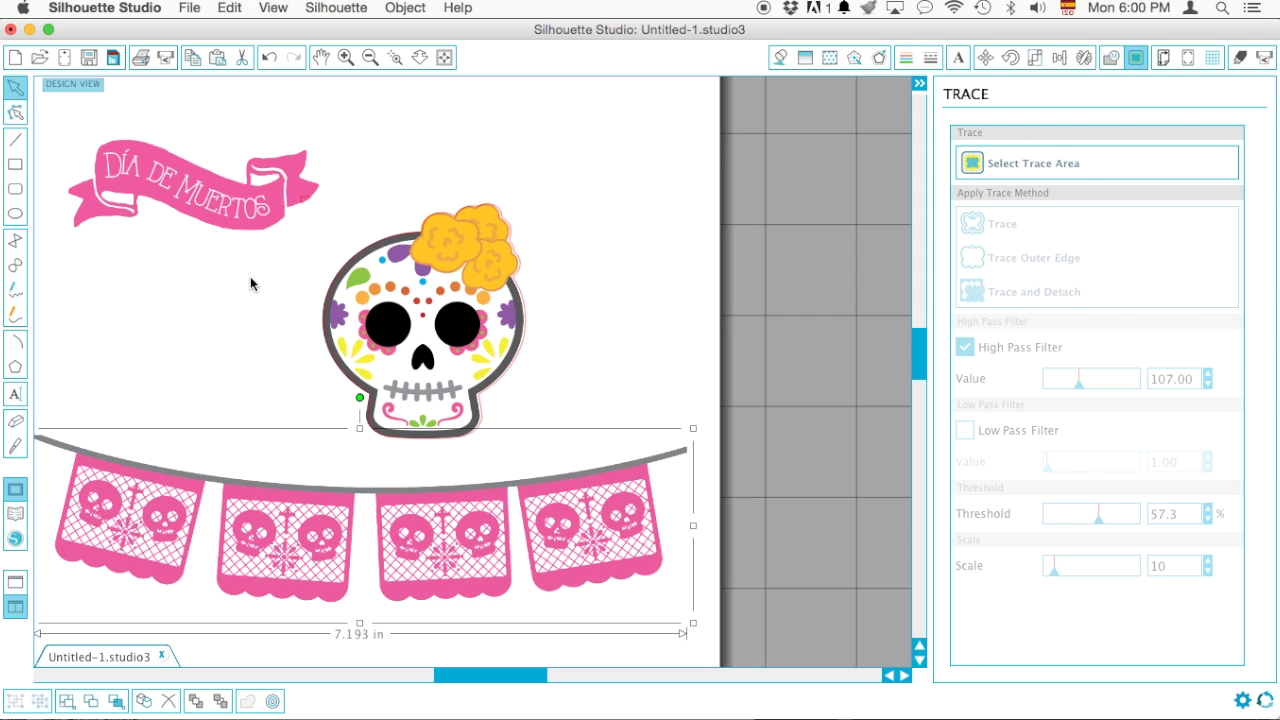
left_click(226, 214)
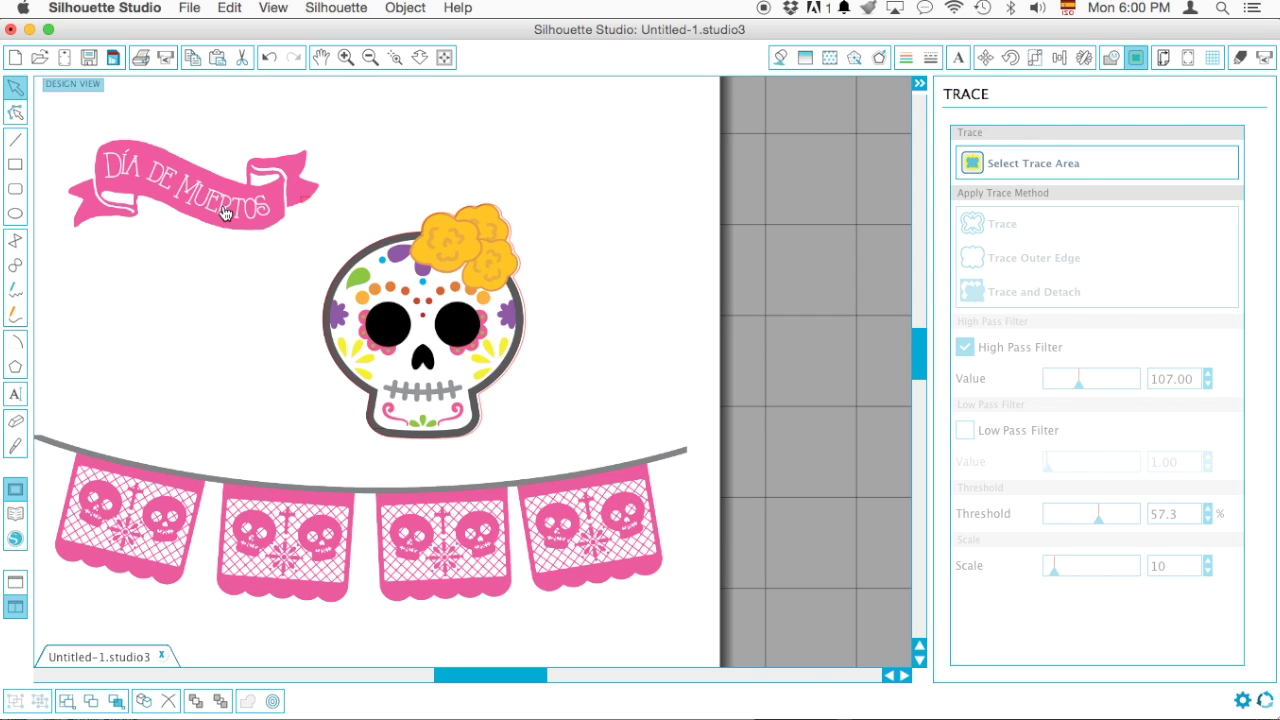
left_click(160, 488)
left_click(192, 164)
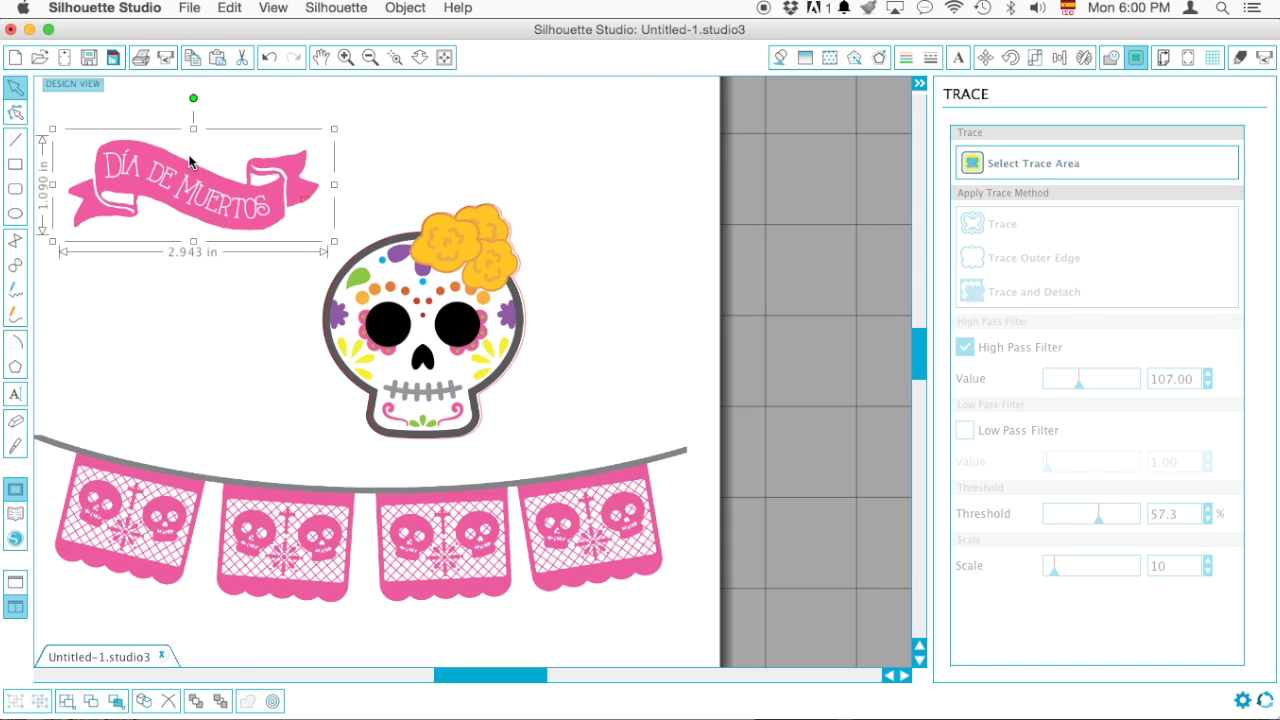
left_click(370, 164)
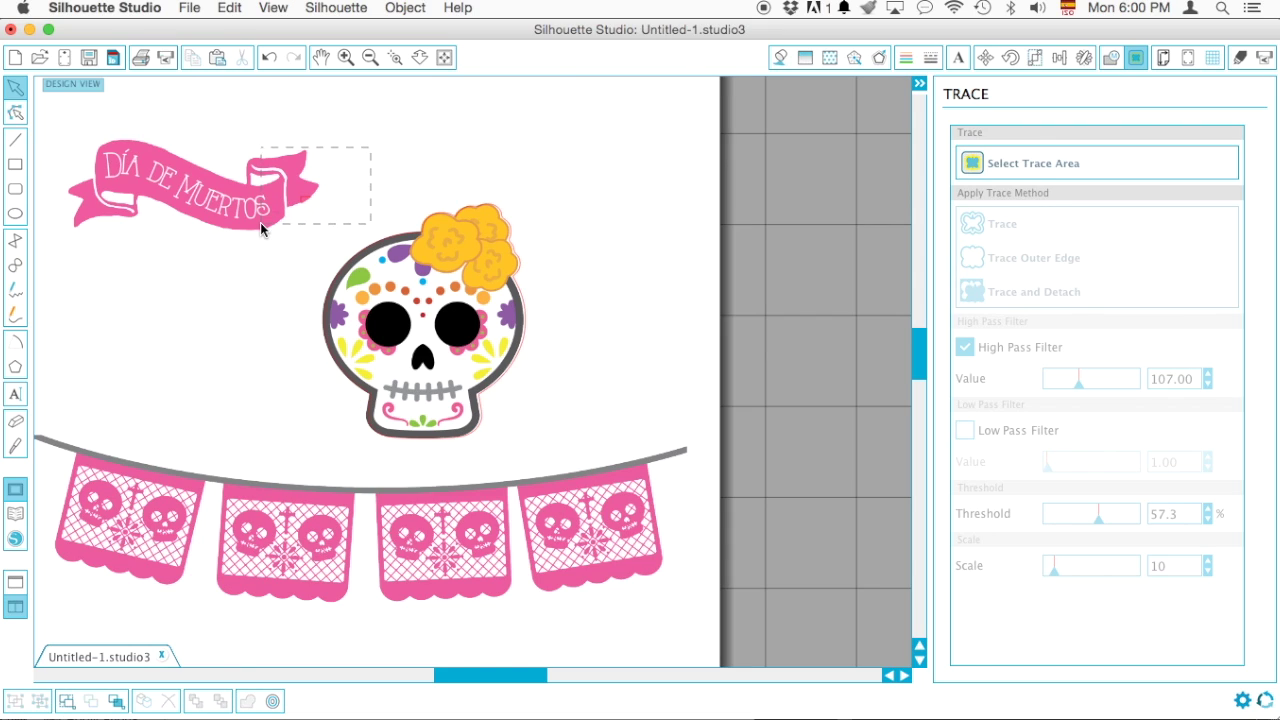
left_click(300, 212)
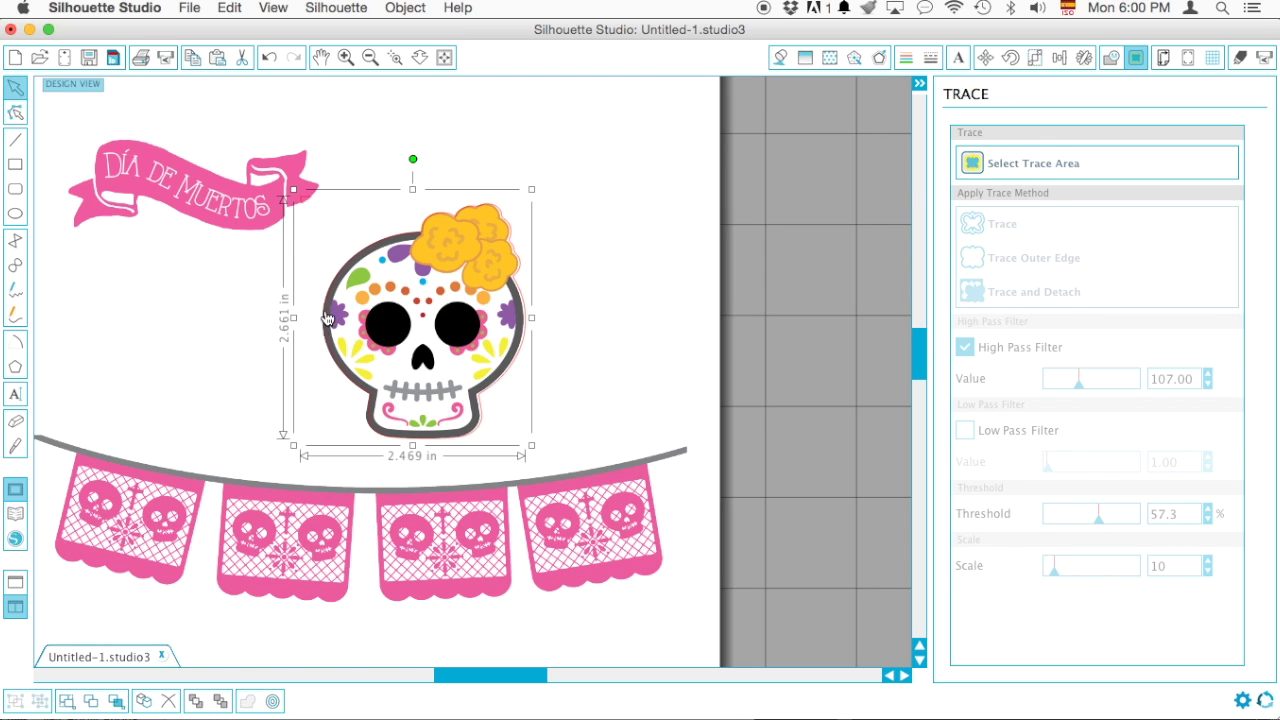
scroll(350, 330, "left", 5)
left_click_drag(423, 251, 262, 196)
Duplicate the banner, nudge the skull, then select all designs and delete them.
key("super+d")
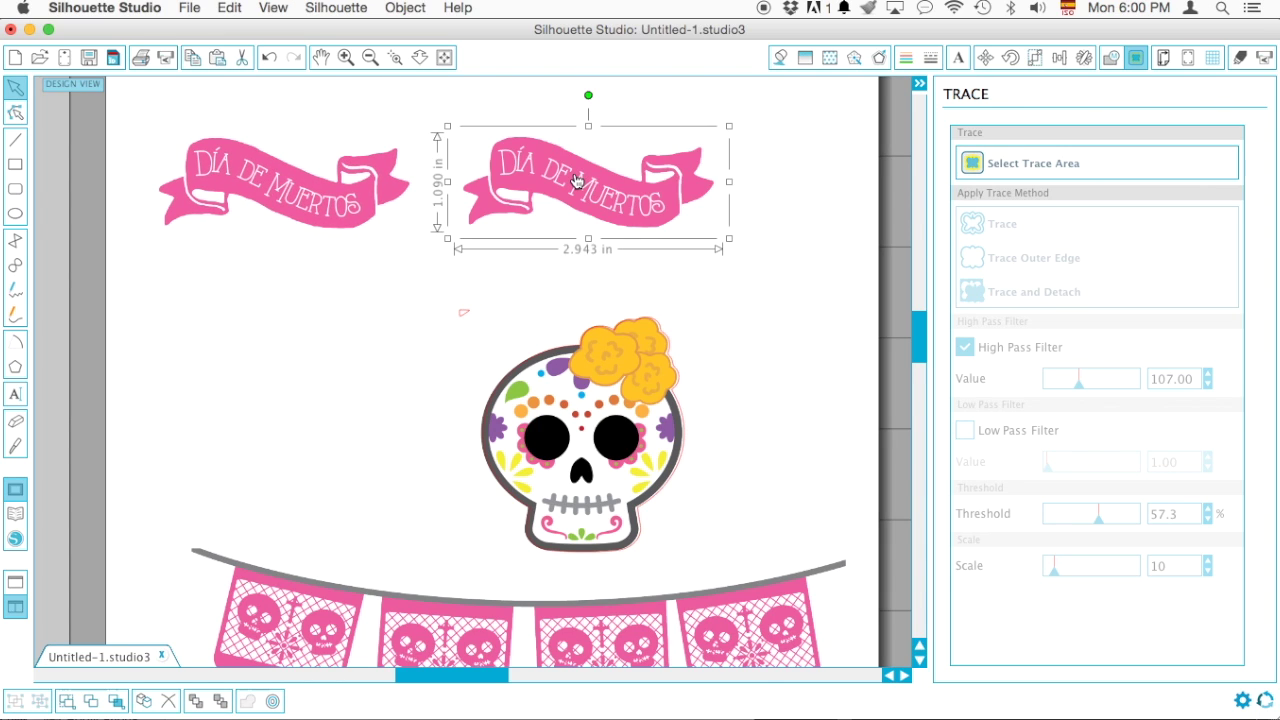
left_click_drag(578, 183, 290, 315)
mouse_move(619, 466)
left_mouse_down()
mouse_move(584, 468)
mouse_move(616, 464)
left_mouse_up()
scroll(600, 521, "down", 5)
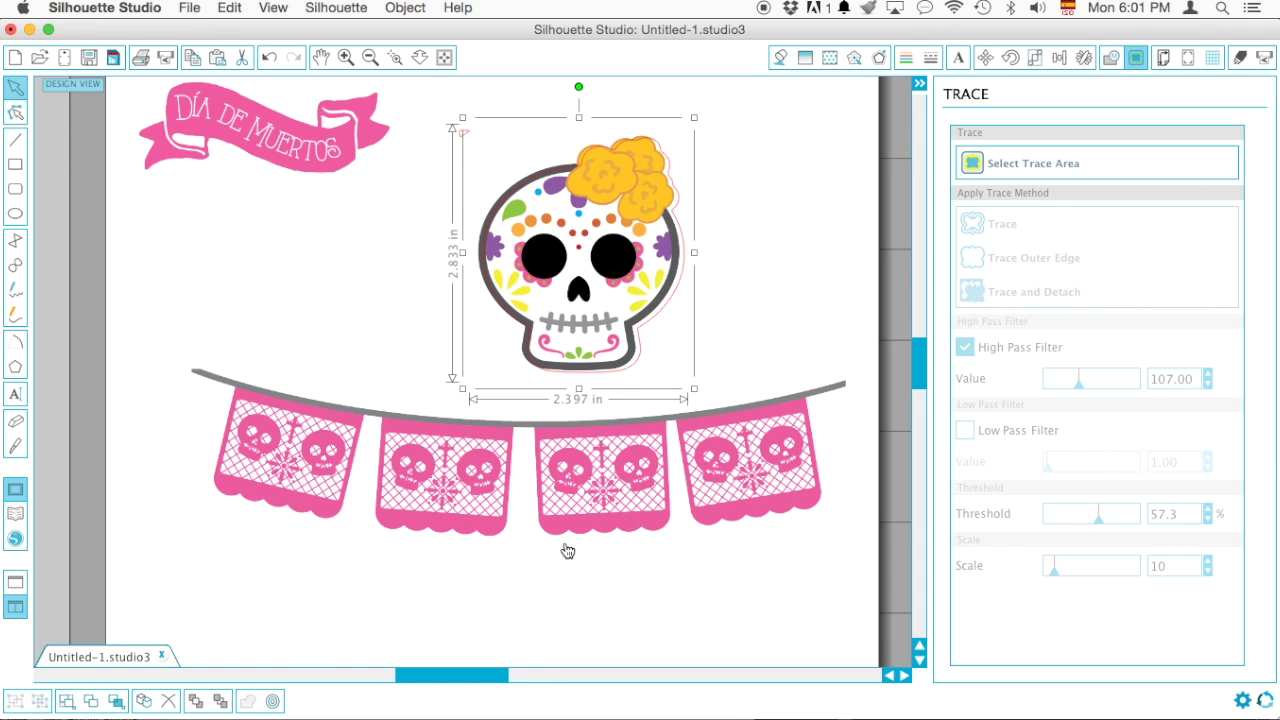
key("super+a")
key("Delete")
In Illustrator, move the candle, banner and bunting off the artboard.
key("super+Tab")
key("super+Tab")
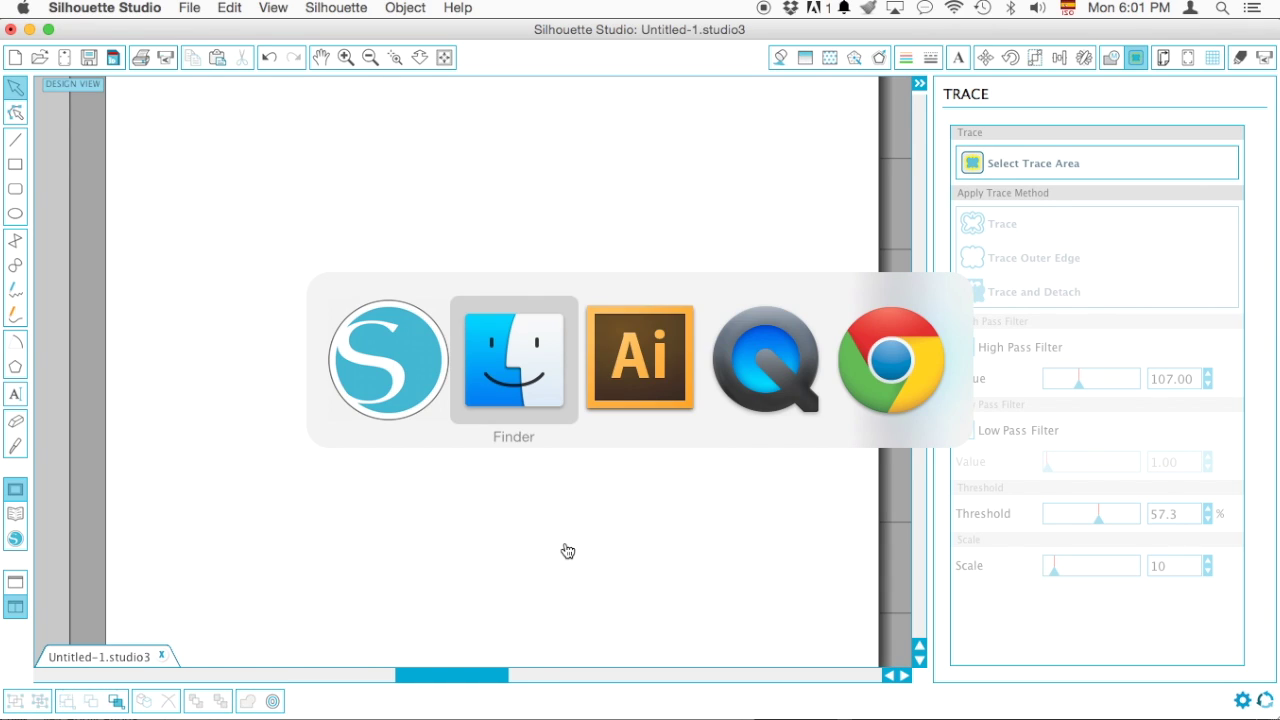
left_click_drag(613, 203, 603, 371)
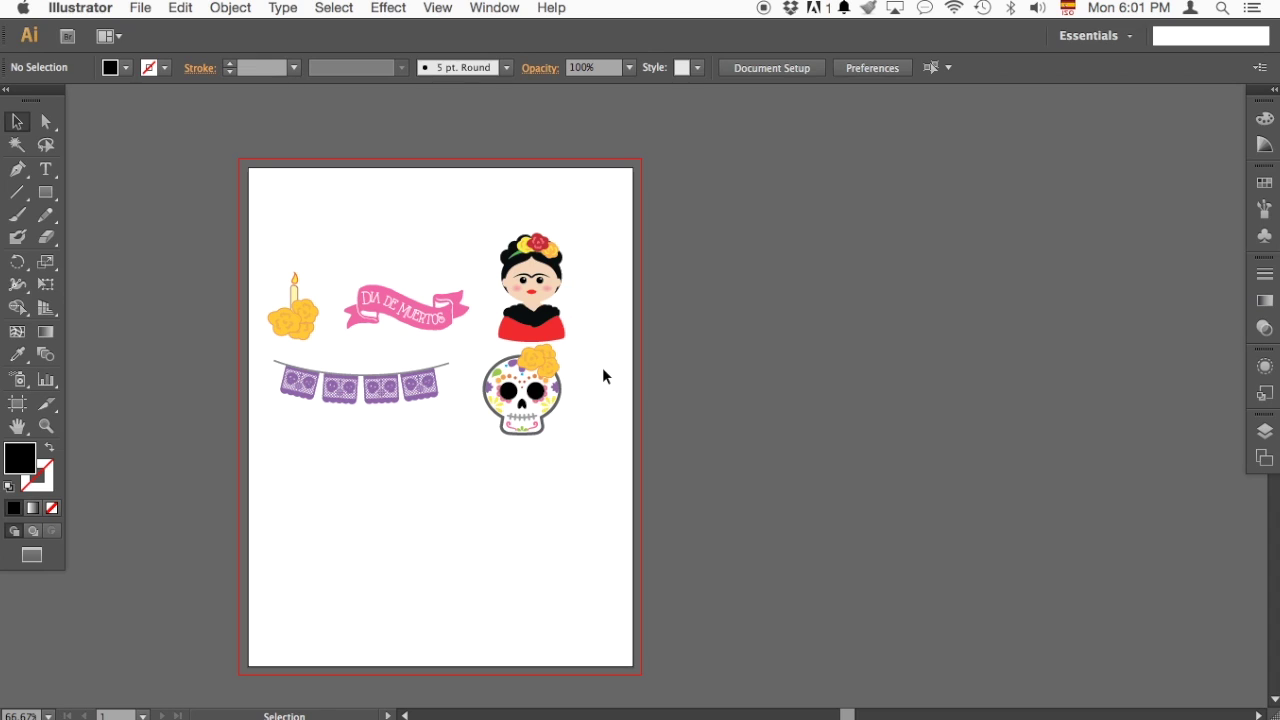
key("super+equal")
scroll(602, 367, "left", 3)
key("super+0")
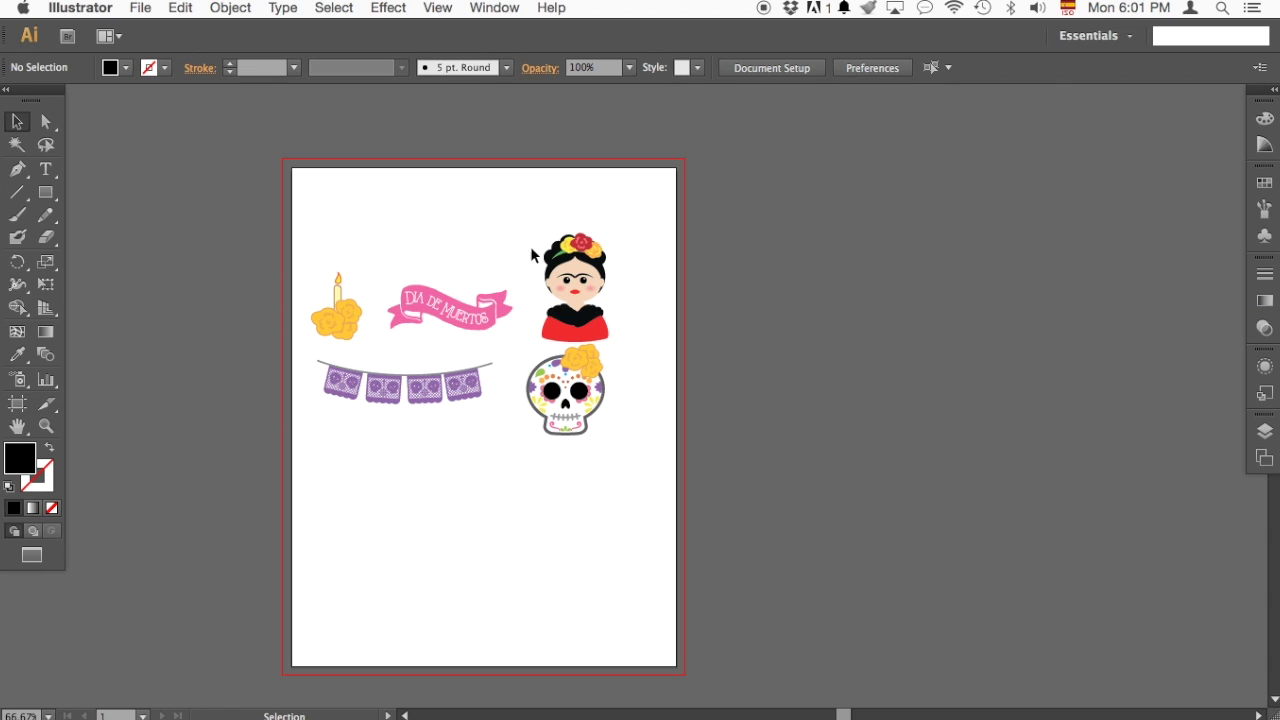
left_click_drag(282, 245, 480, 458)
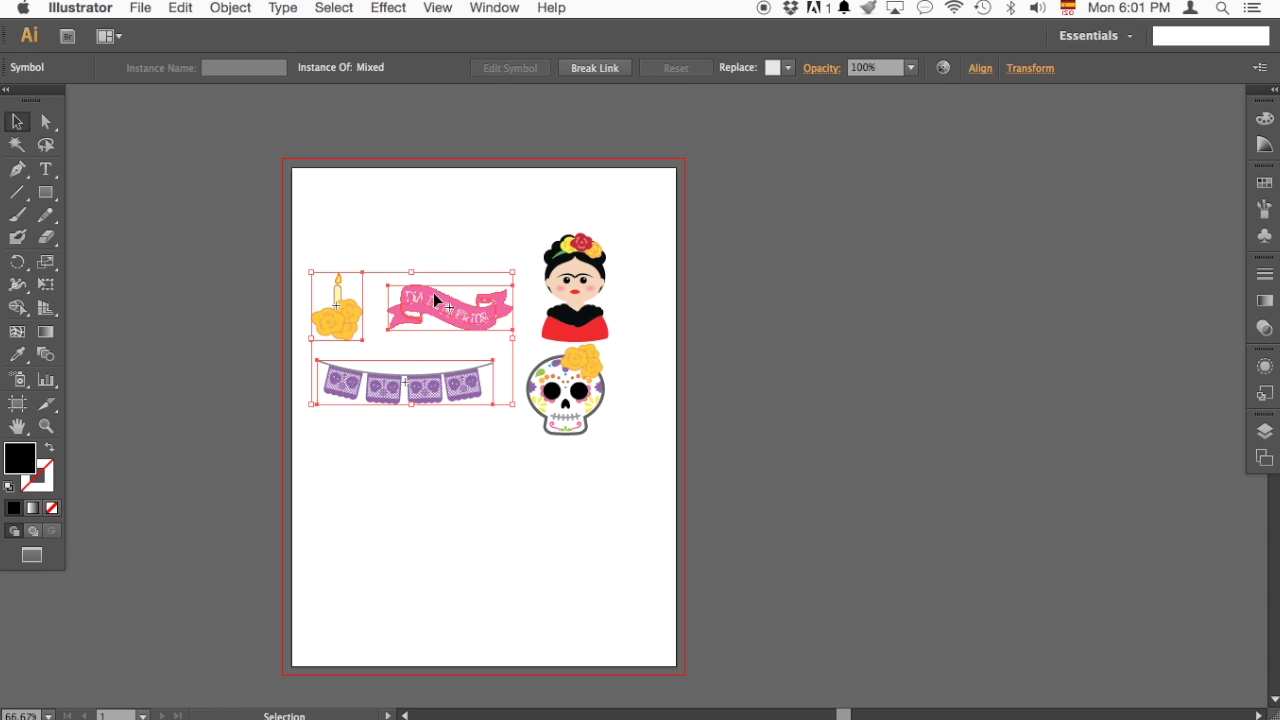
left_click_drag(434, 300, 918, 371)
Place the sugar skull at the upper left with Frida below it, and select both.
left_click_drag(579, 395, 373, 274)
left_click_drag(565, 291, 441, 281)
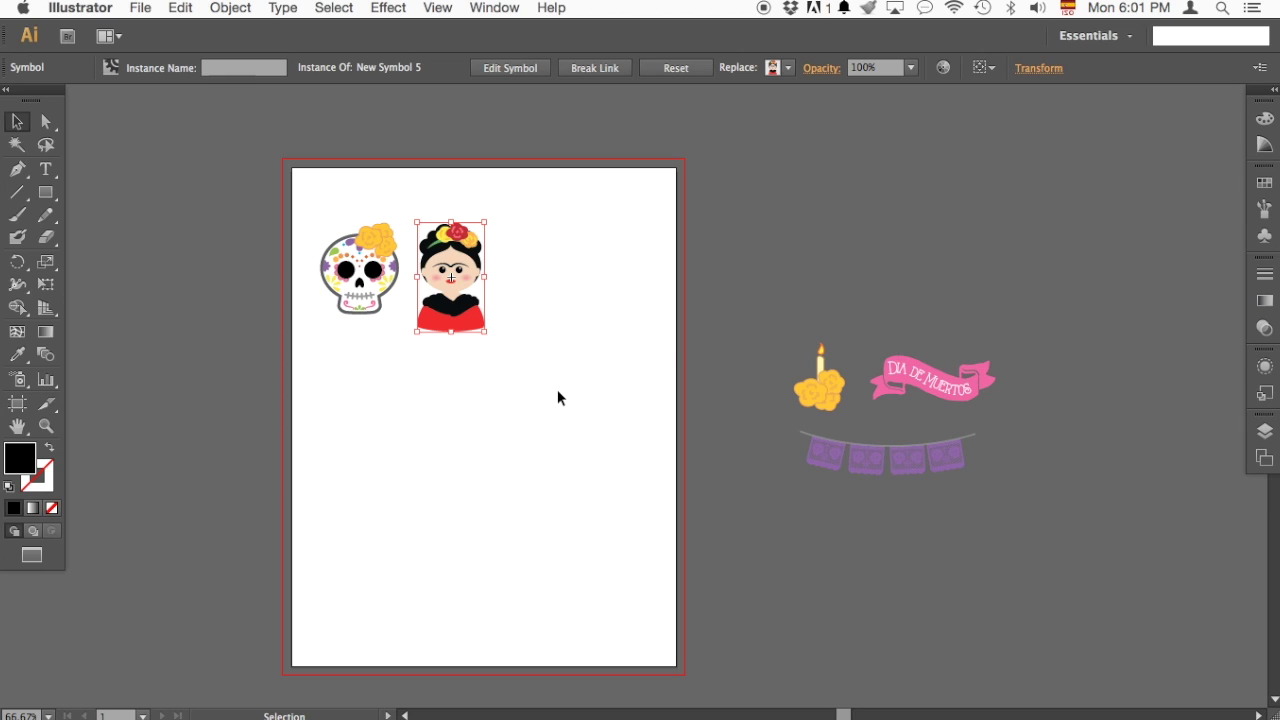
key("super+plus")
left_click_drag(557, 392, 607, 445)
left_click_drag(445, 344, 303, 436)
left_click(409, 320)
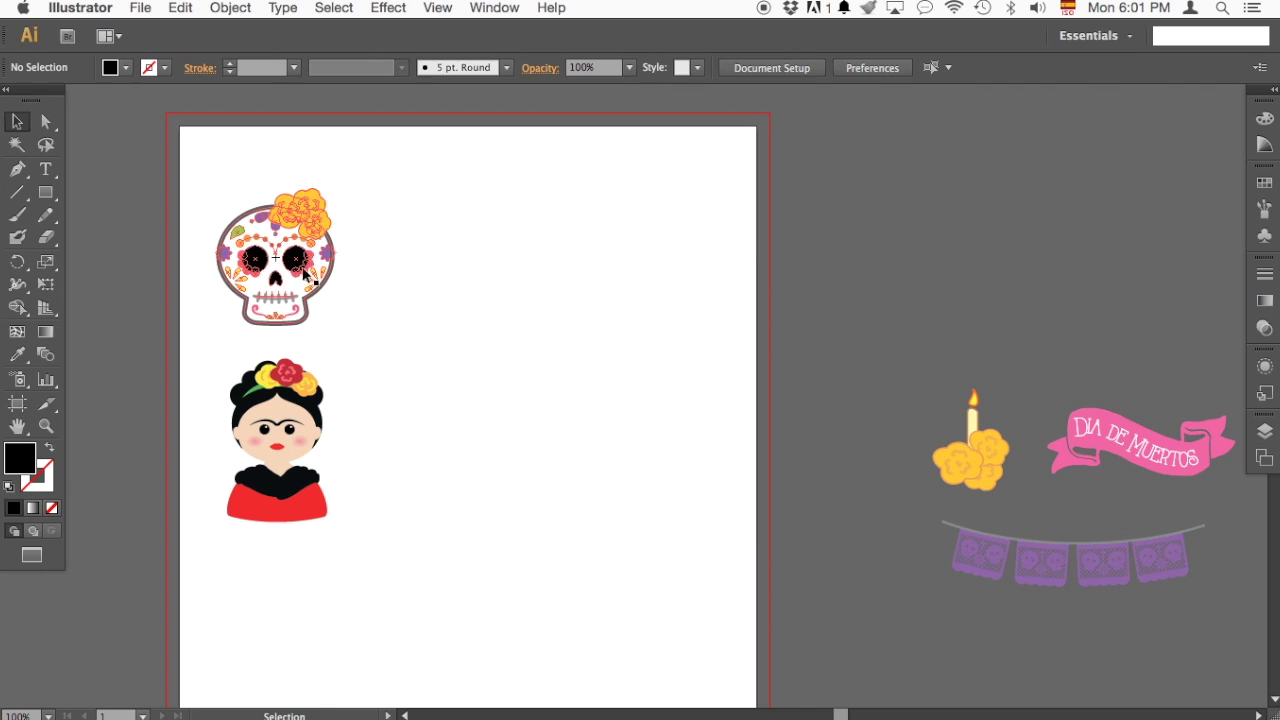
left_click(306, 274)
left_click(280, 450, "shift")
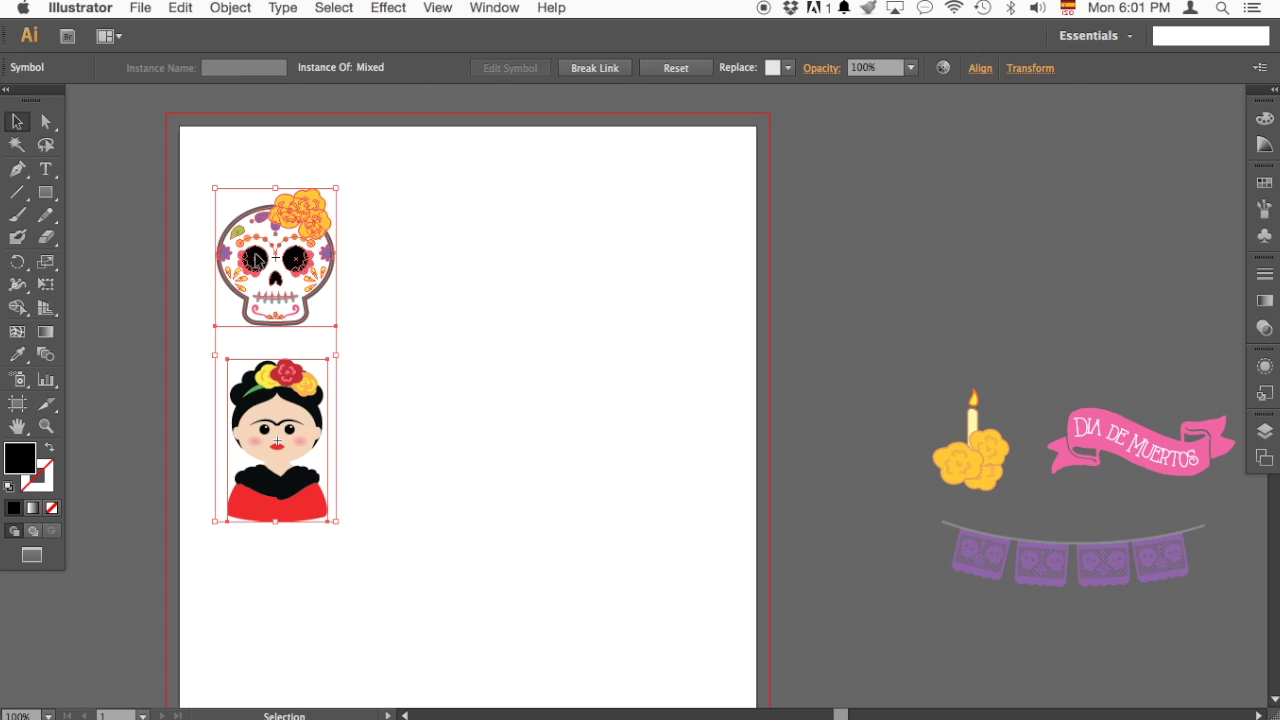
Copy the skull-and-Frida pair into four columns and shrink all eight figures slightly.
left_click_drag(257, 259, 389, 259)
key("super+d")
key("super+d")
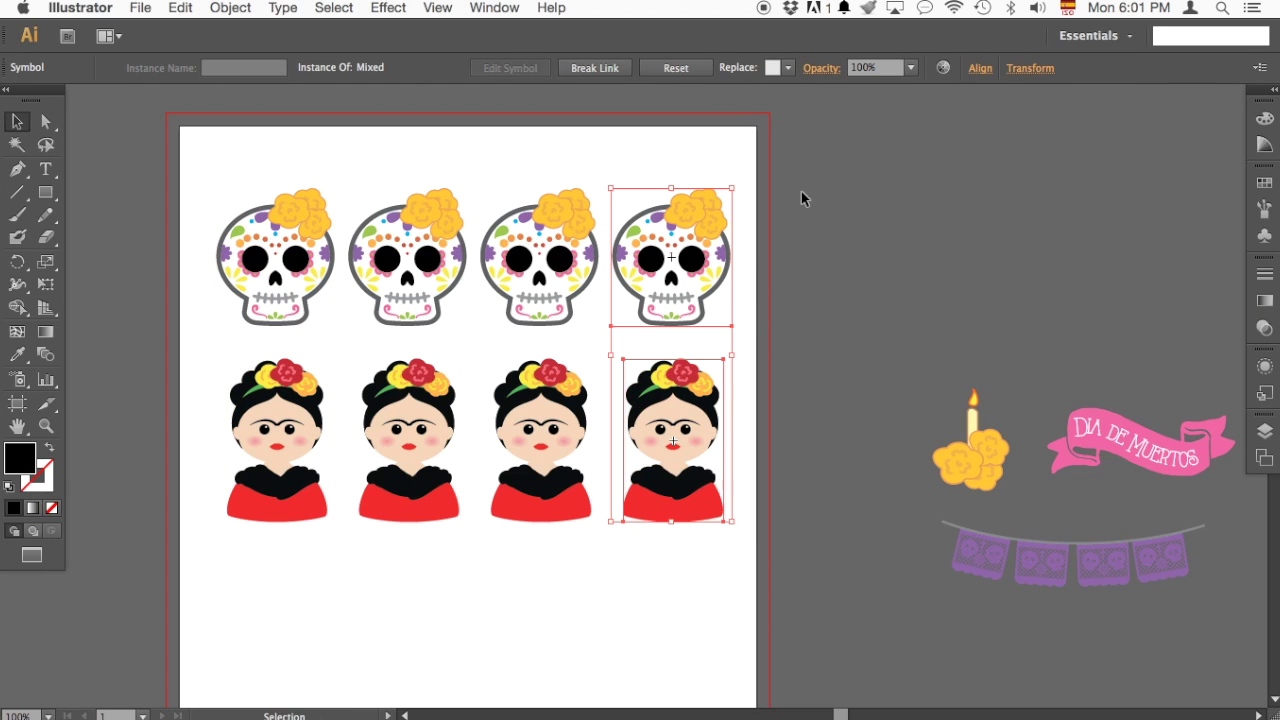
left_click(801, 197)
left_click_drag(165, 177, 723, 517)
left_click(194, 596)
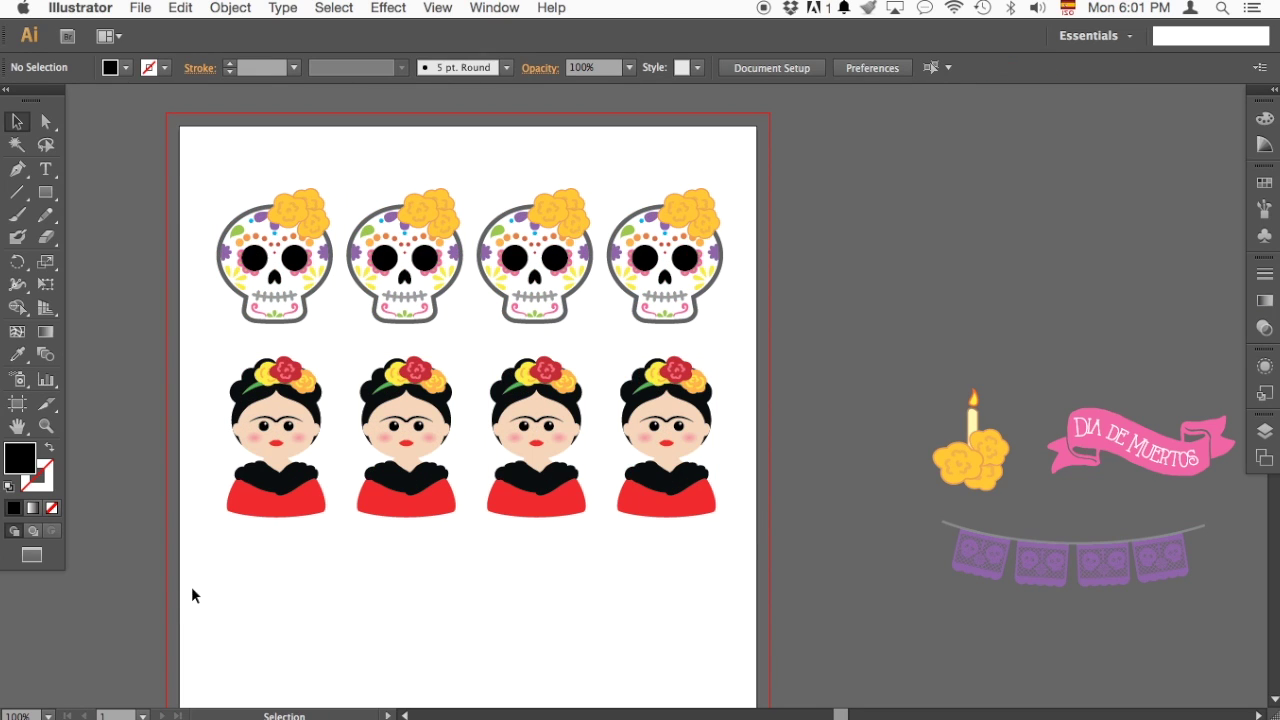
Duplicate the small Frida across the bottom row into four evenly spaced copies.
left_click_drag(194, 596, 738, 466)
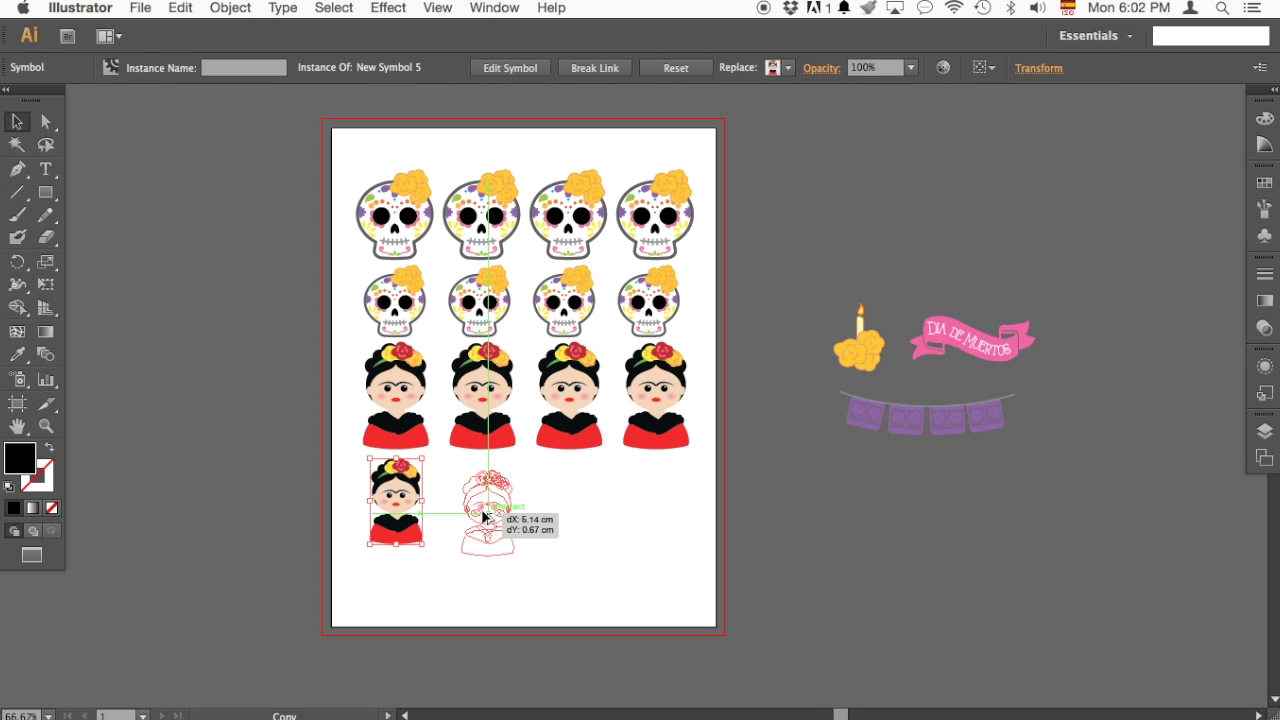
left_click_drag(484, 516, 484, 516)
key("ctrl+d")
key("ctrl+d")
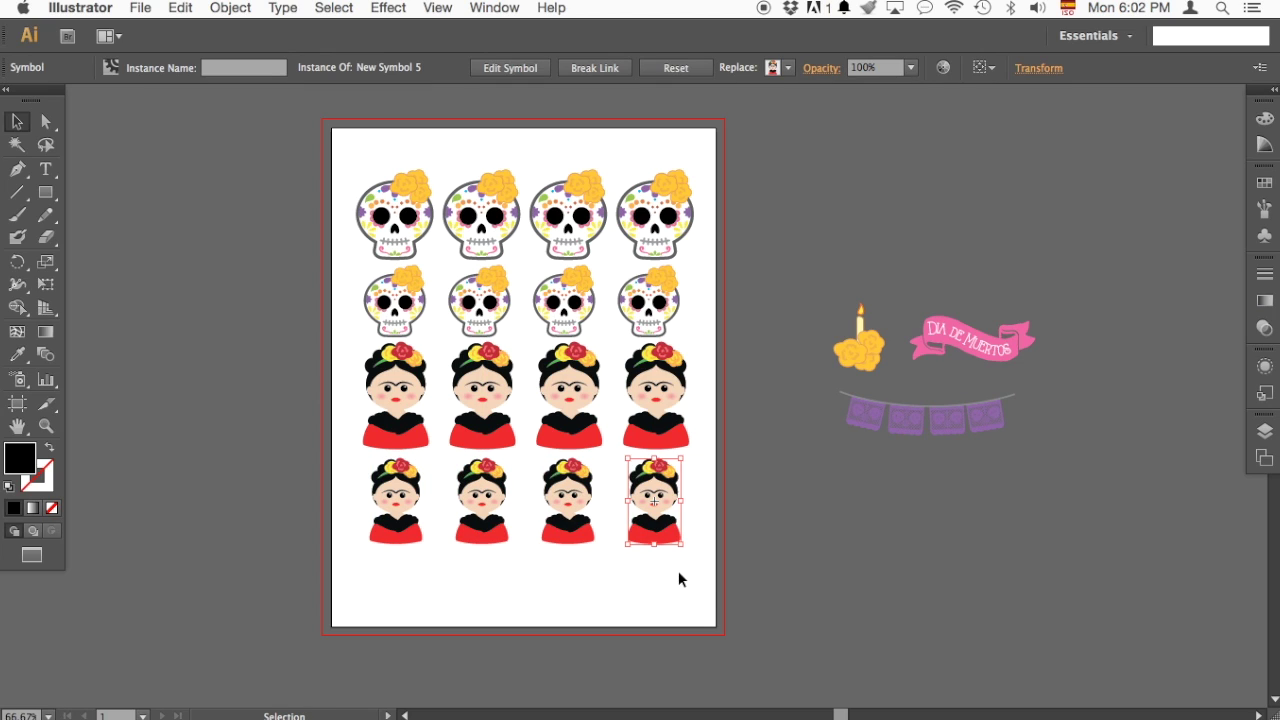
left_click(679, 579)
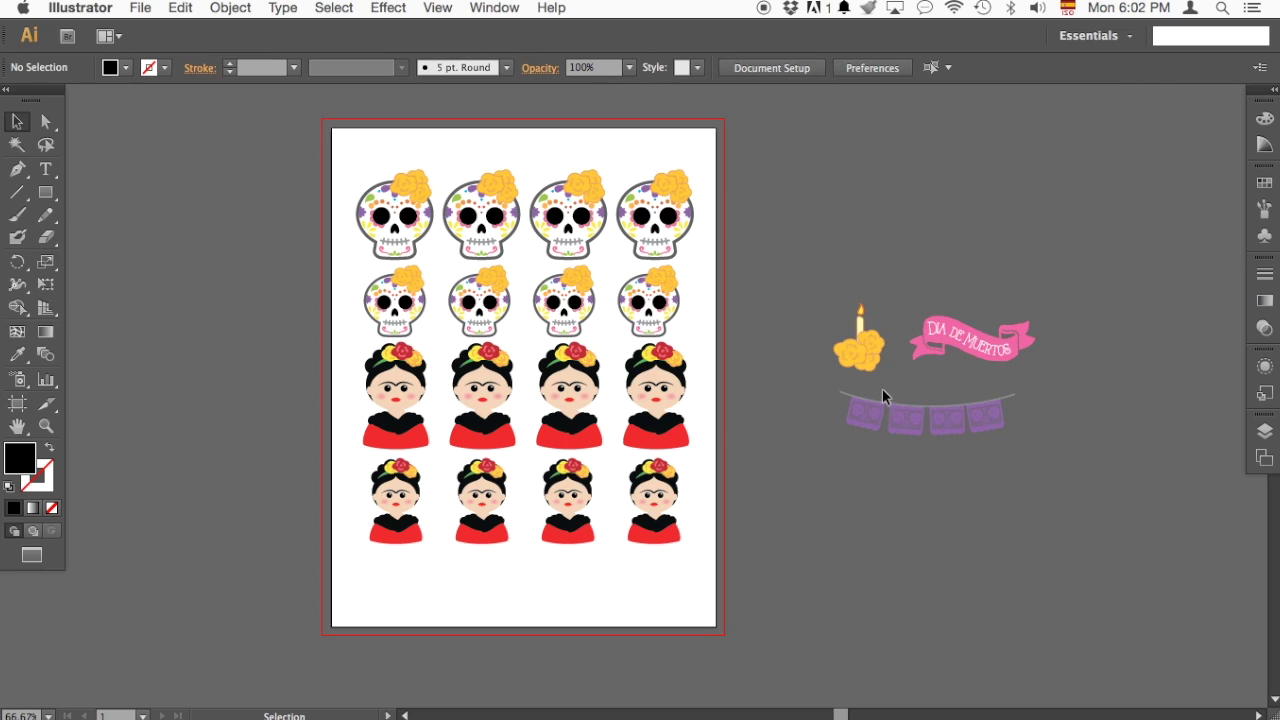
Move the pink Dia de Muertos banner from the pasteboard to the bottom of the artboard.
left_click_drag(982, 328, 524, 568)
left_click(630, 588)
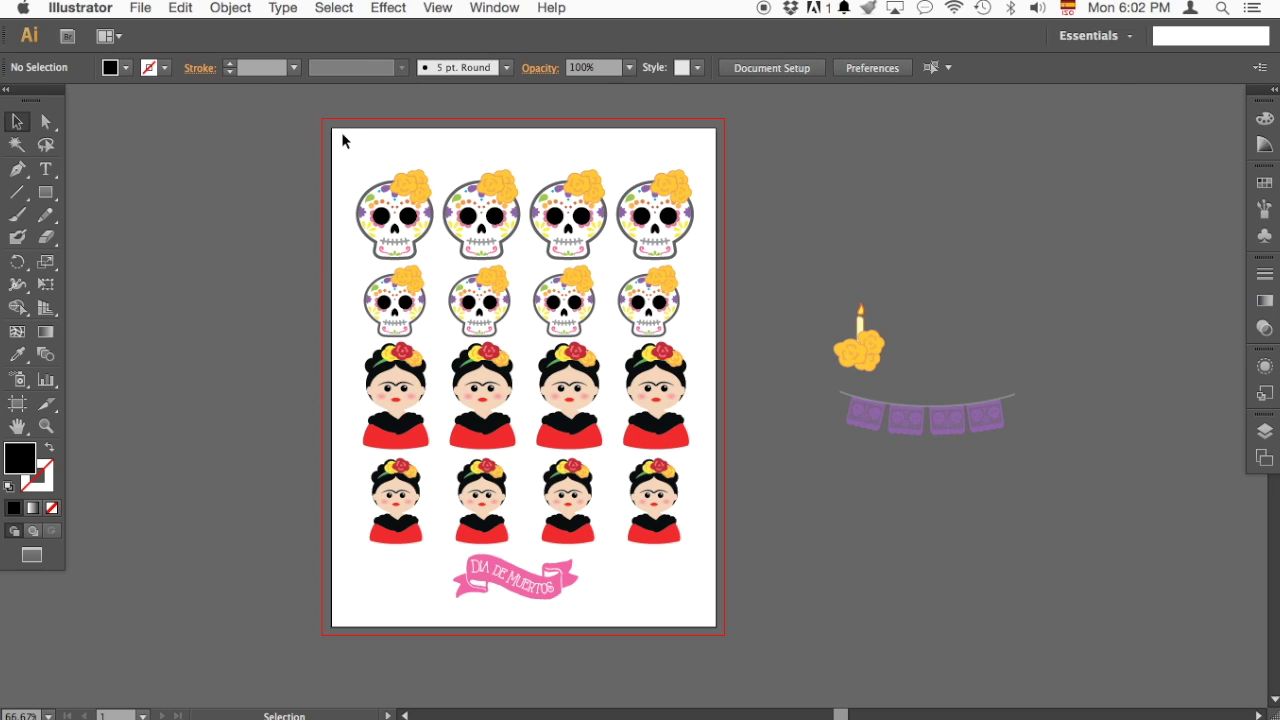
left_click(137, 9)
Export the artboard as PNG to the Desktop named 'print and cut example'.
left_click(254, 349)
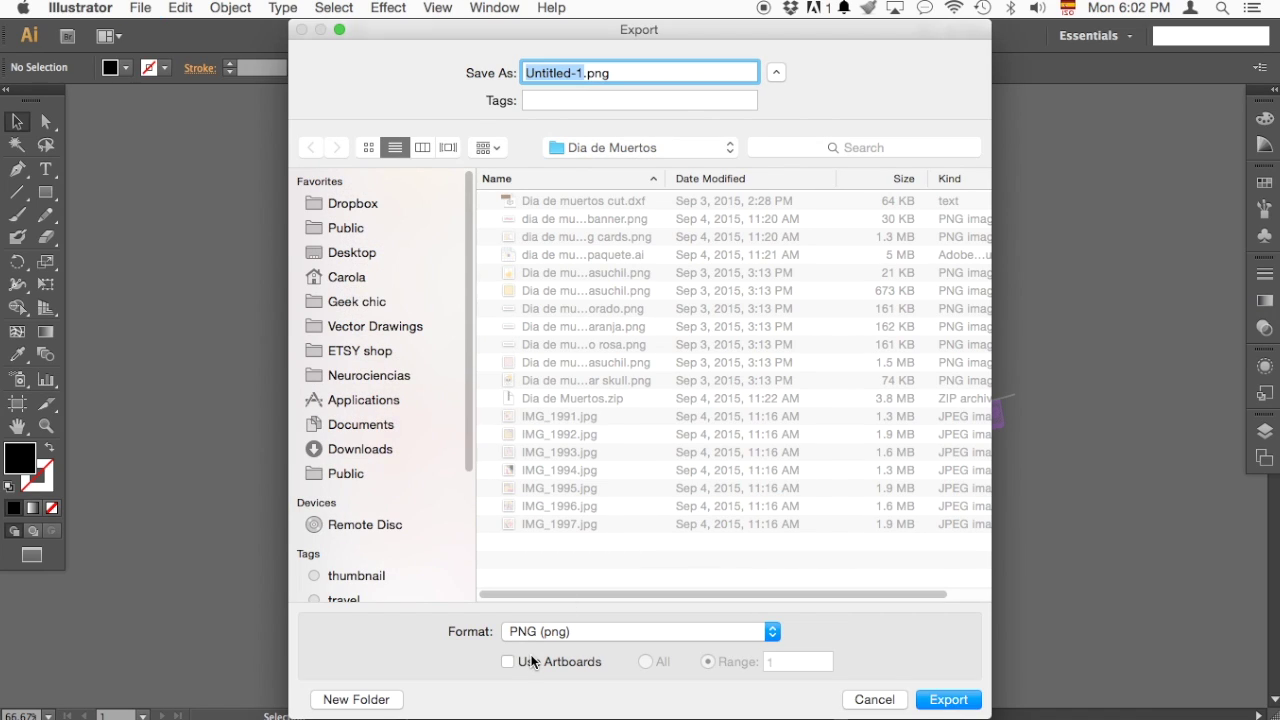
left_click(529, 662)
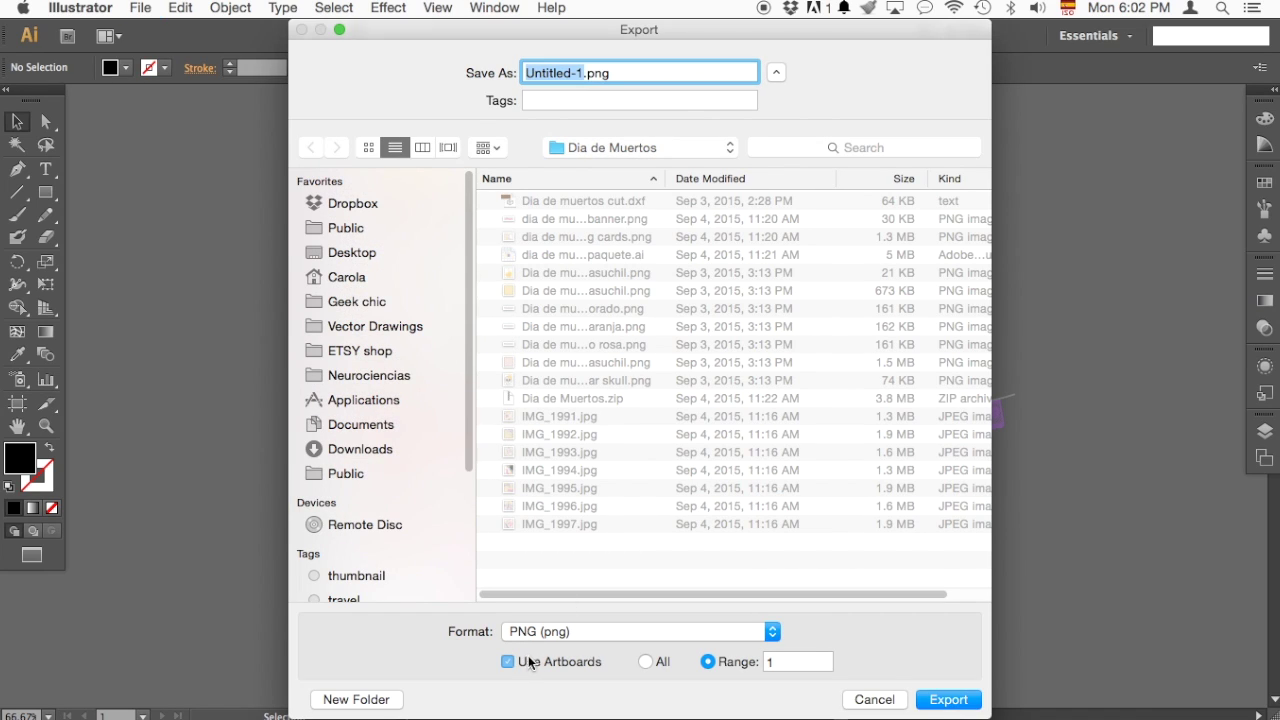
left_click(350, 278)
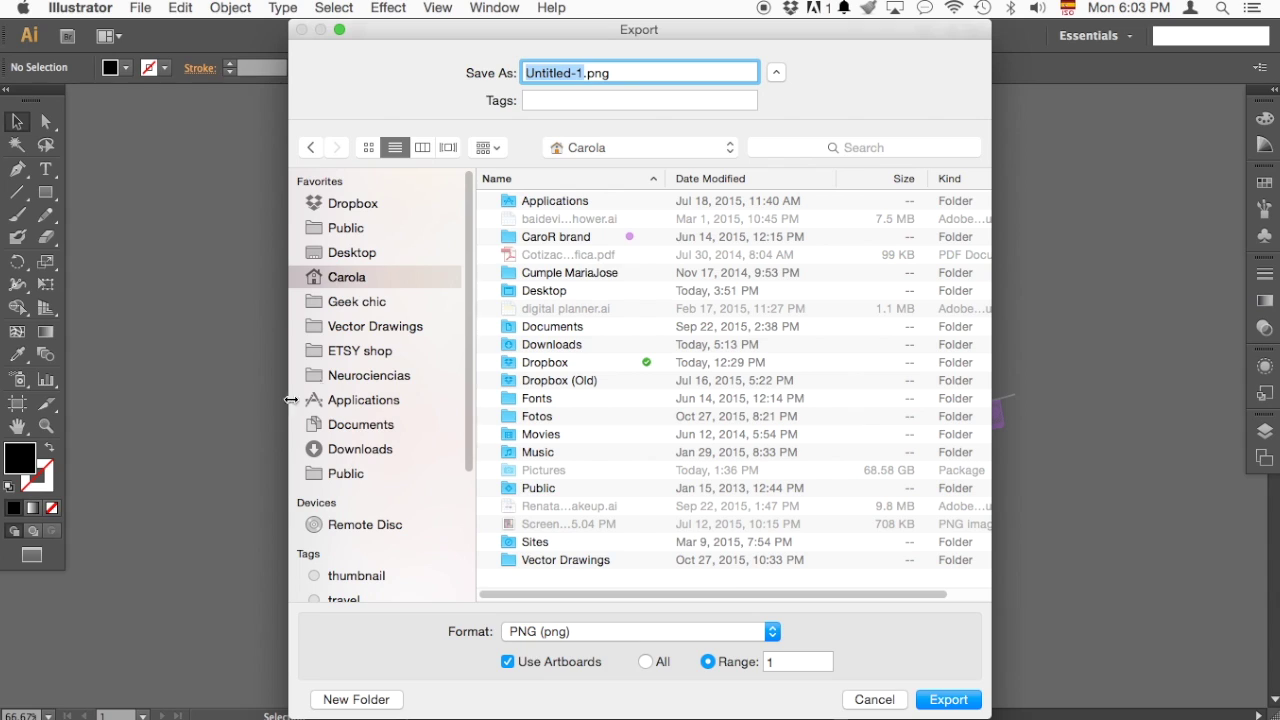
left_click(345, 252)
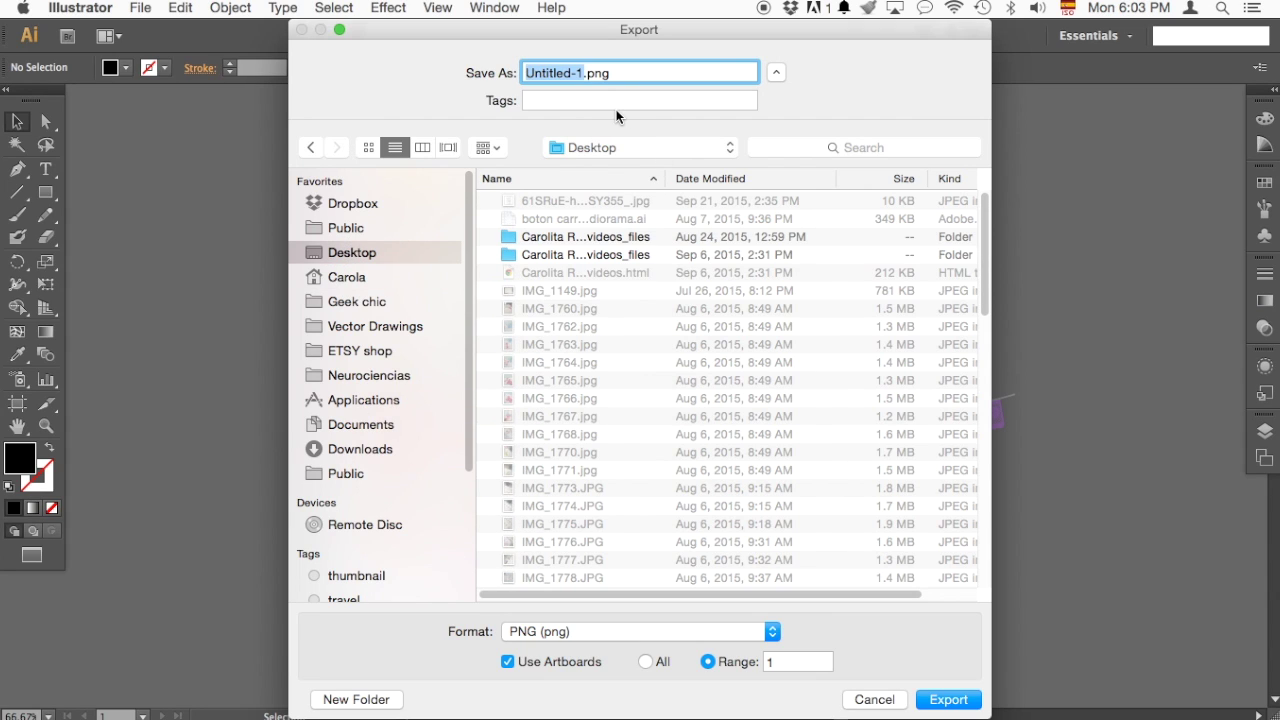
type("print and c")
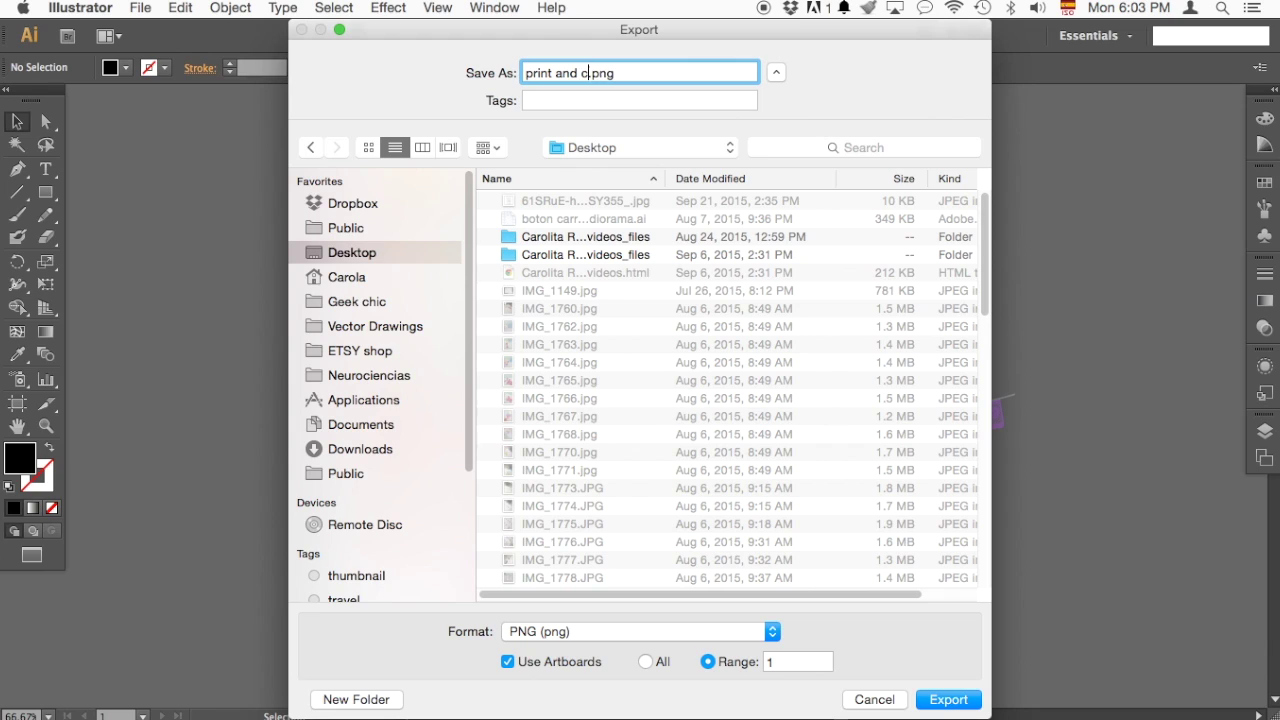
type("ut example")
left_click(948, 700)
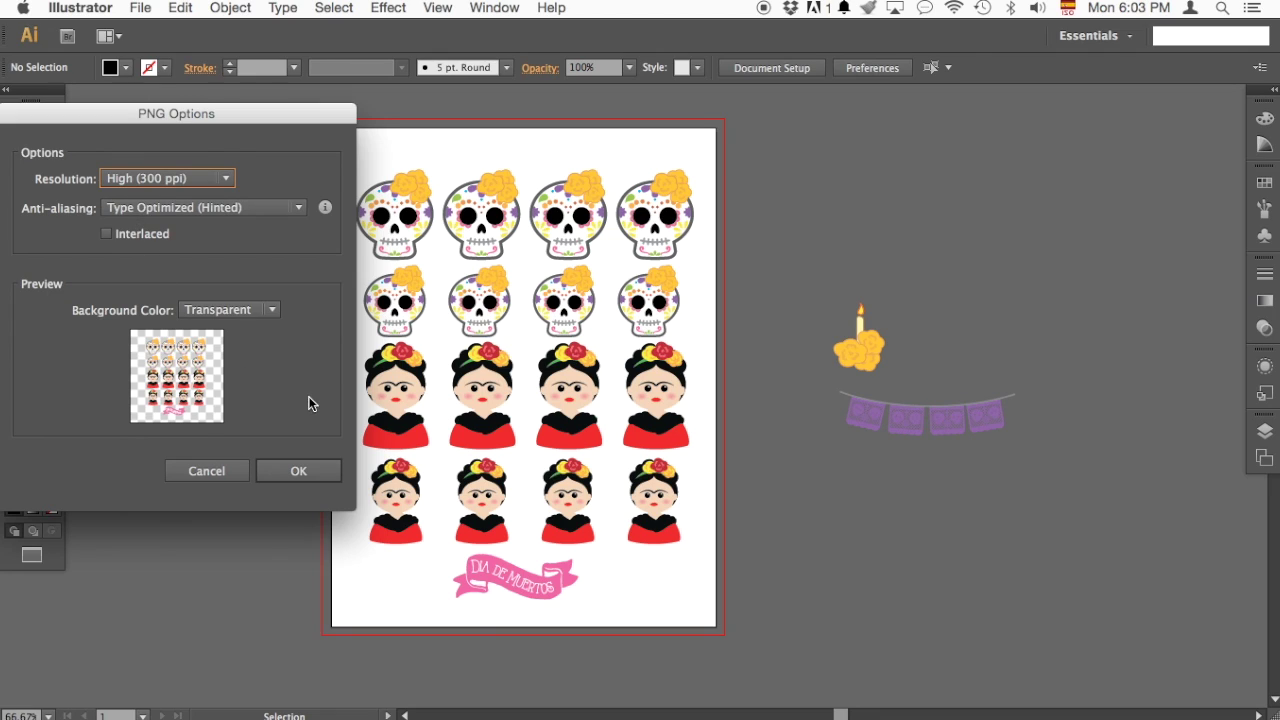
Keep PNG resolution at High (300 ppi) and confirm the export.
left_click(220, 178)
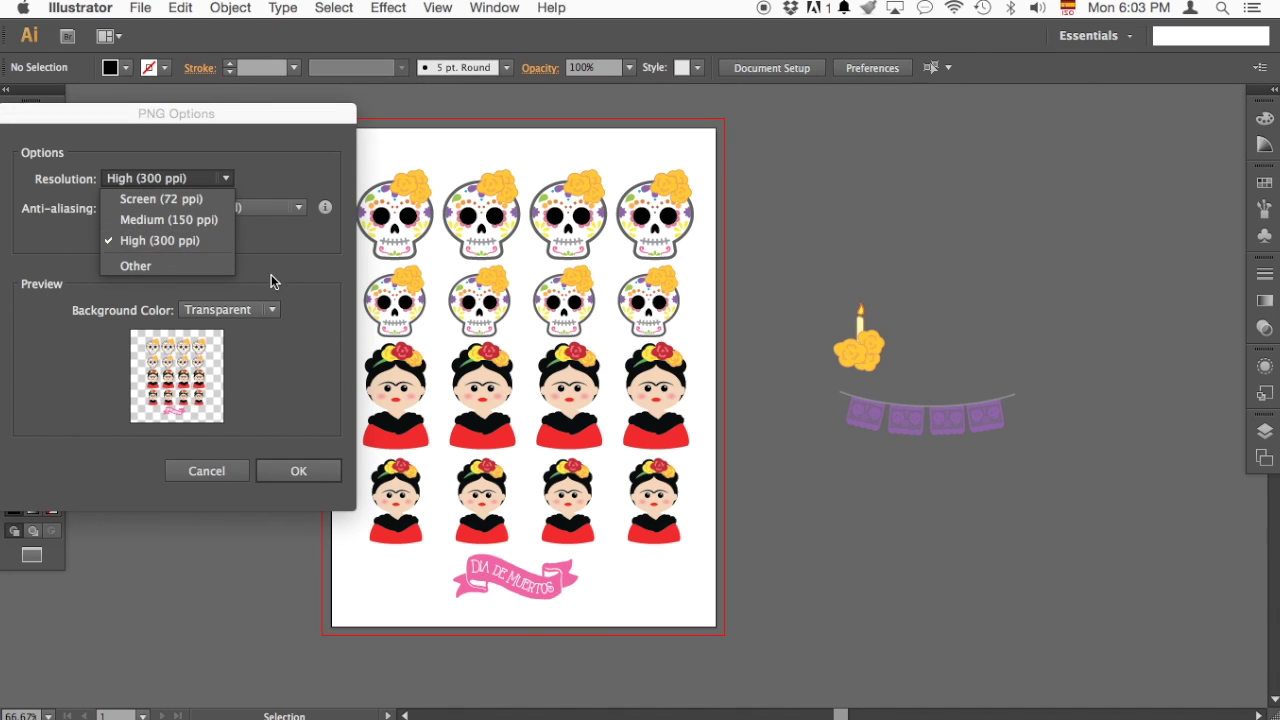
left_click(299, 272)
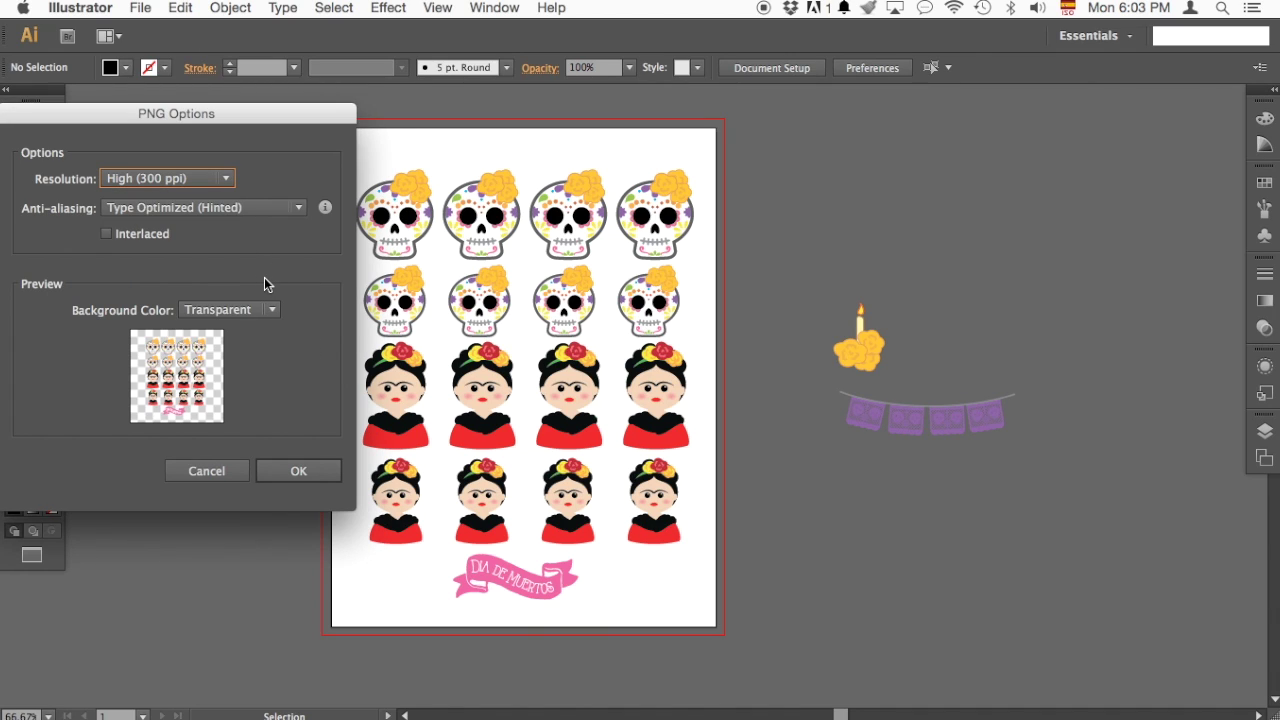
left_click(282, 471)
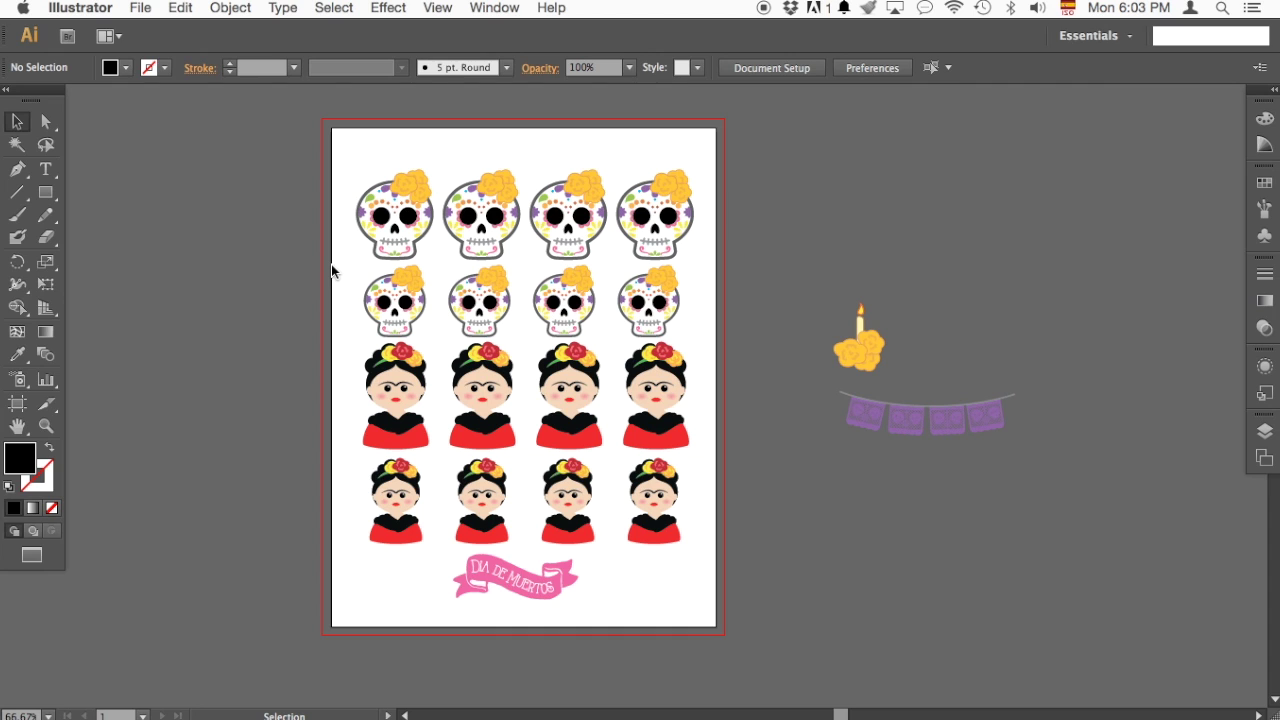
In Silhouette Studio, drag print and cut example-01.png from the Desktop onto the page.
key("ctrl+Up")
left_click(334, 286)
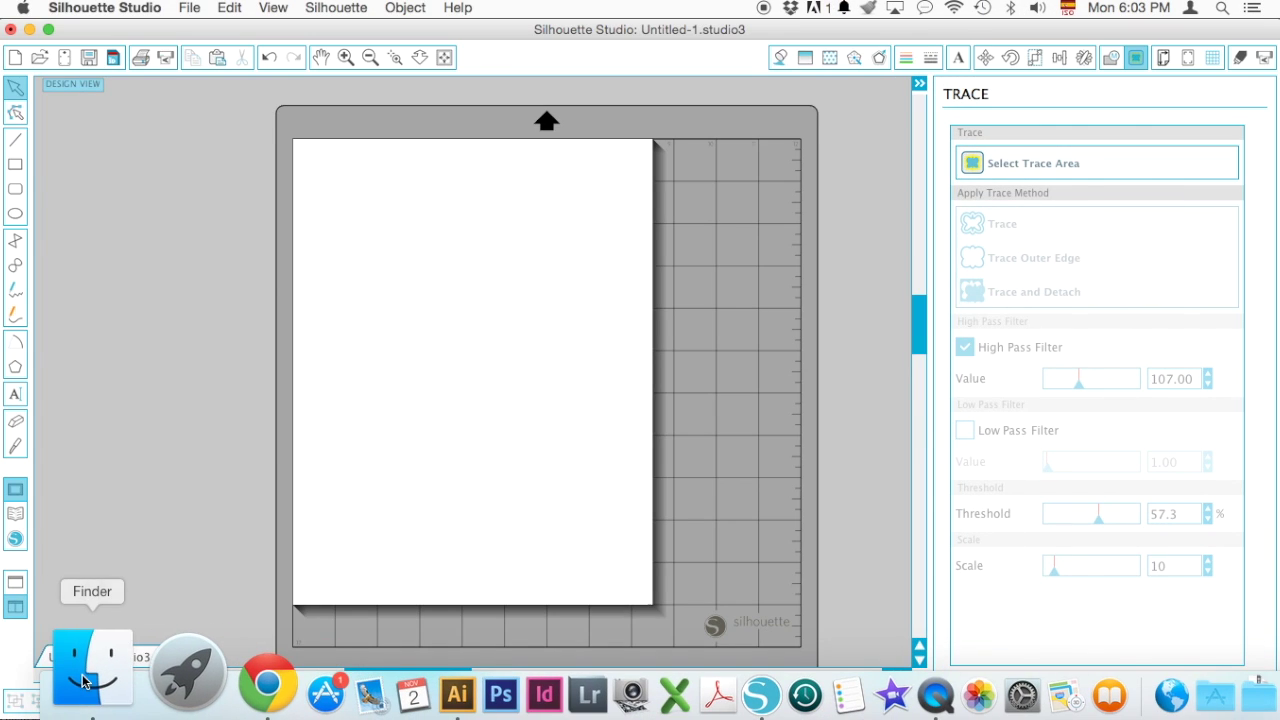
left_click(84, 681)
left_click(90, 571)
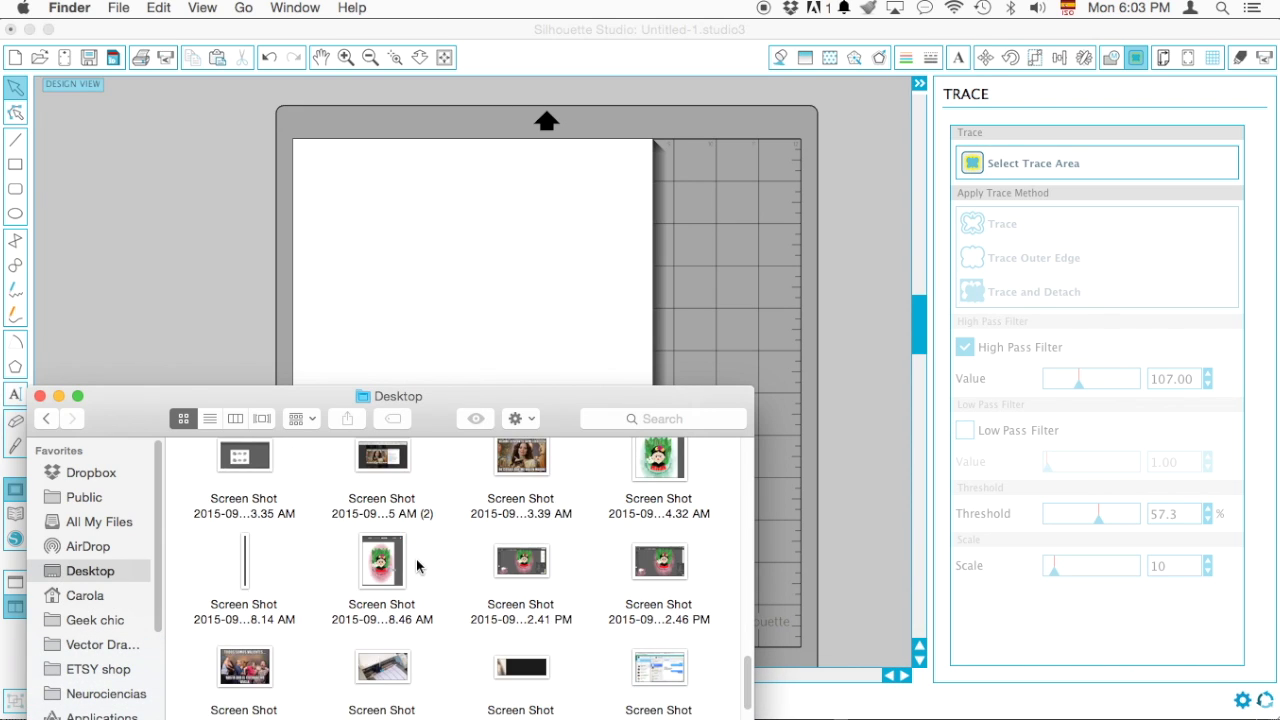
scroll(418, 566, "up", 5)
scroll(418, 566, "up", 6)
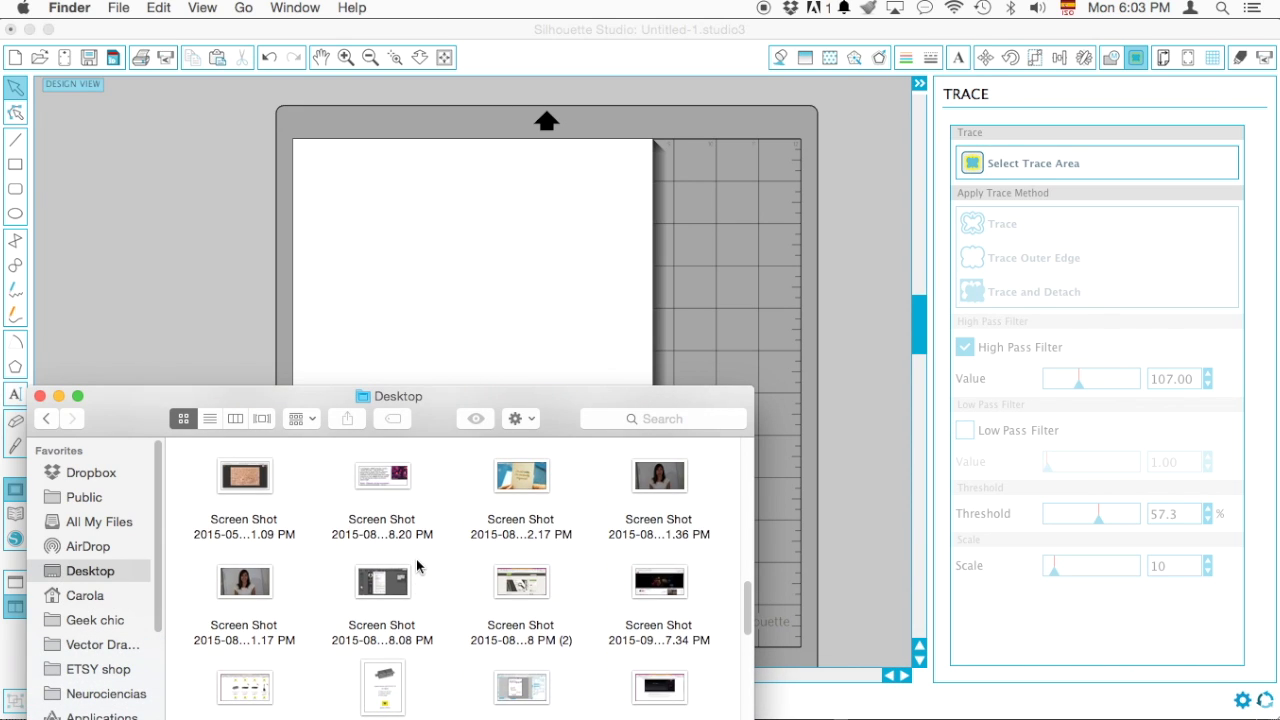
scroll(418, 566, "up", 1)
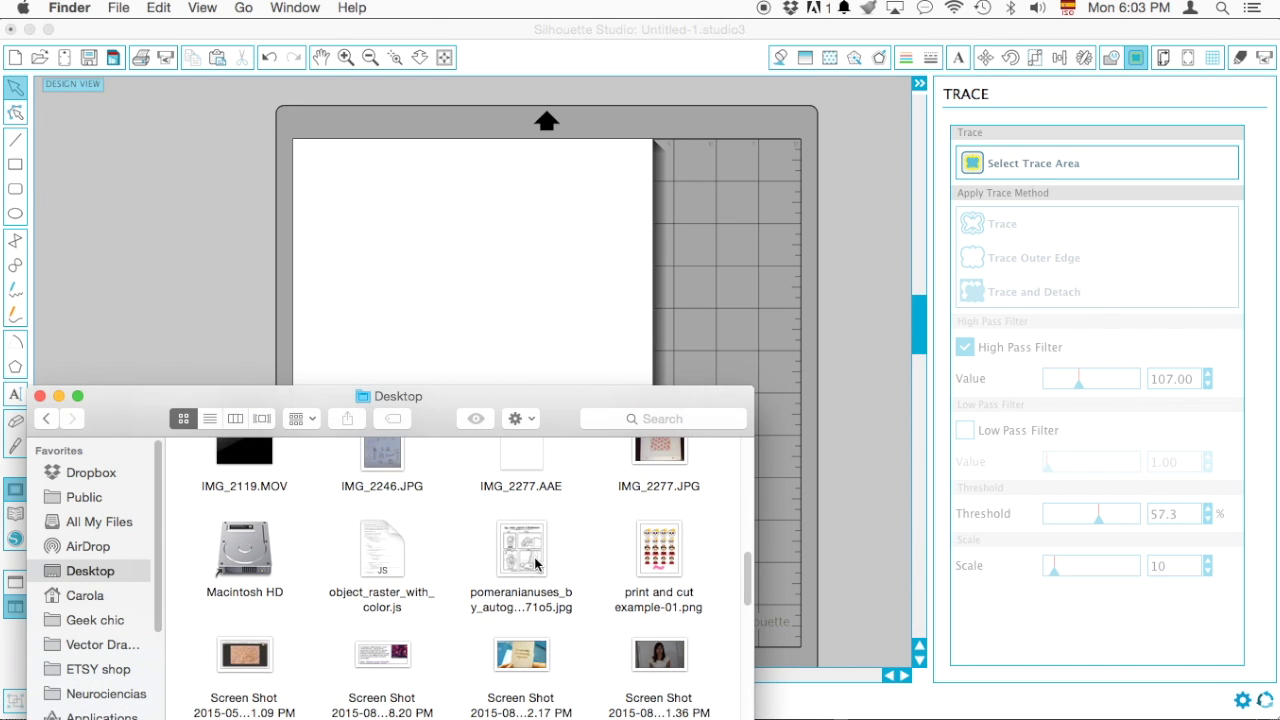
left_click(658, 560)
left_click_drag(650, 543, 452, 219)
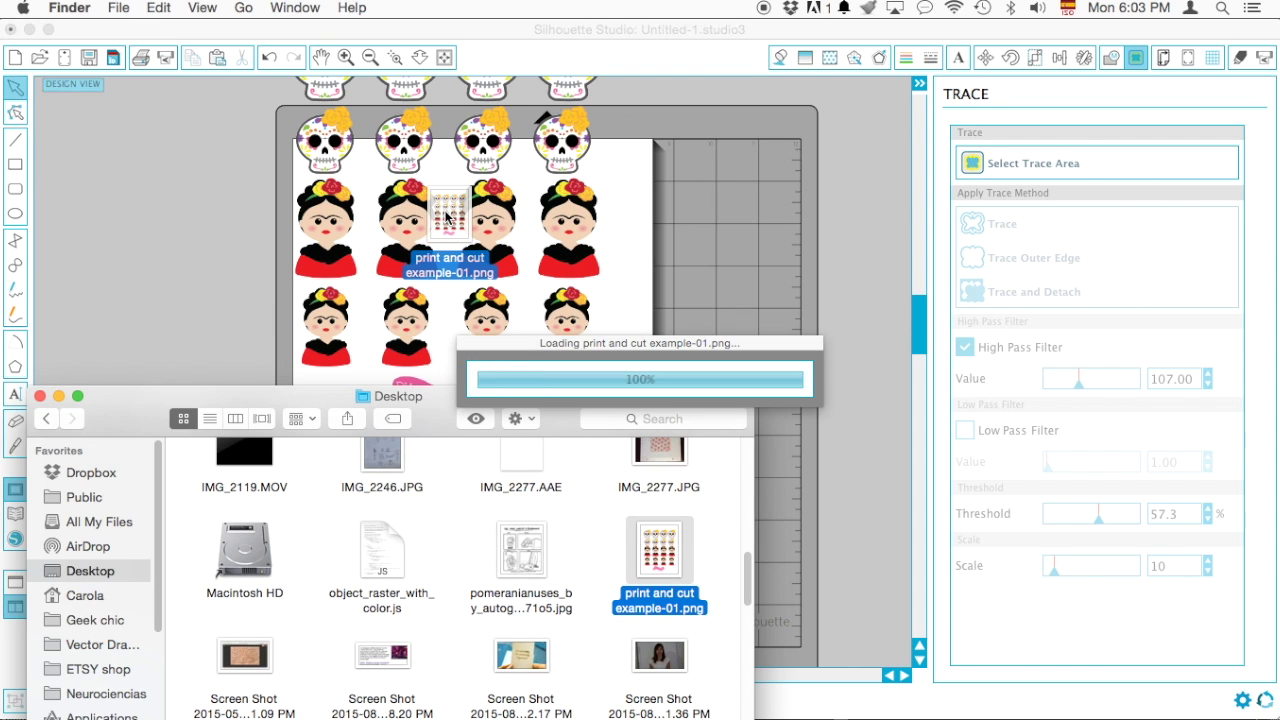
left_click(670, 220)
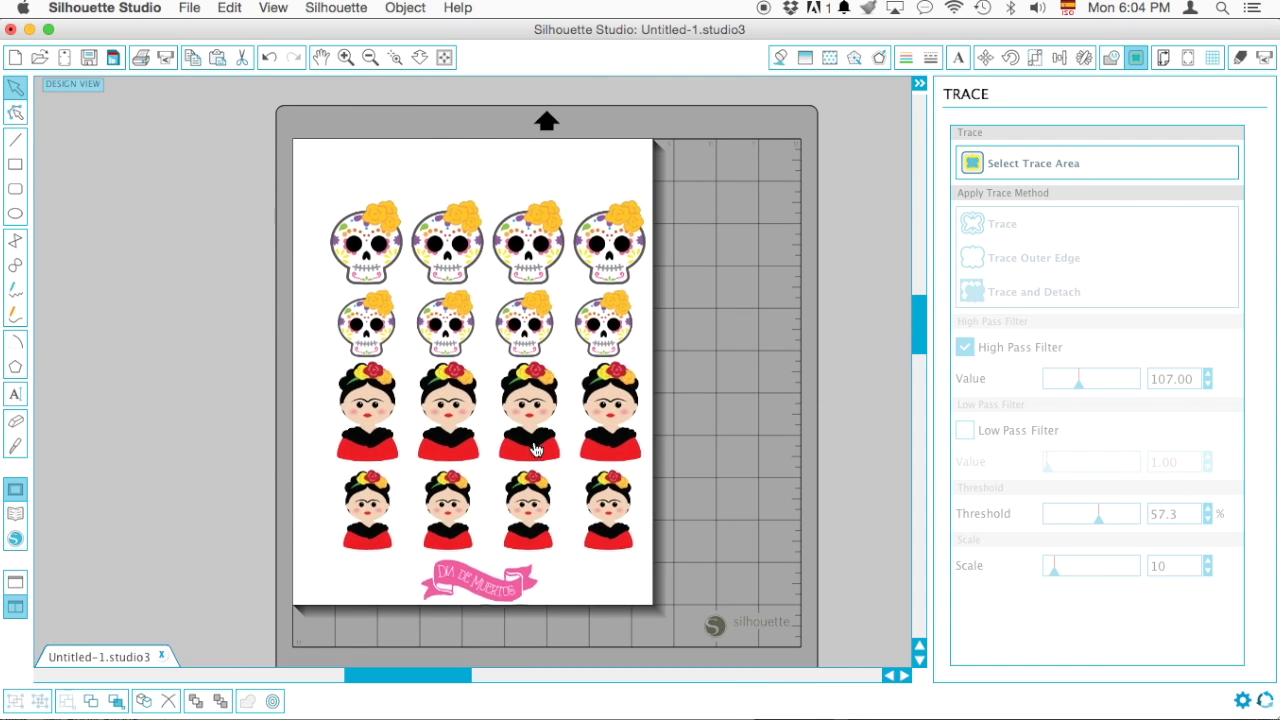
Trace outer-edge cut lines around the two sugar skull rows with High Pass 24 and 50.1% threshold.
left_click(634, 397)
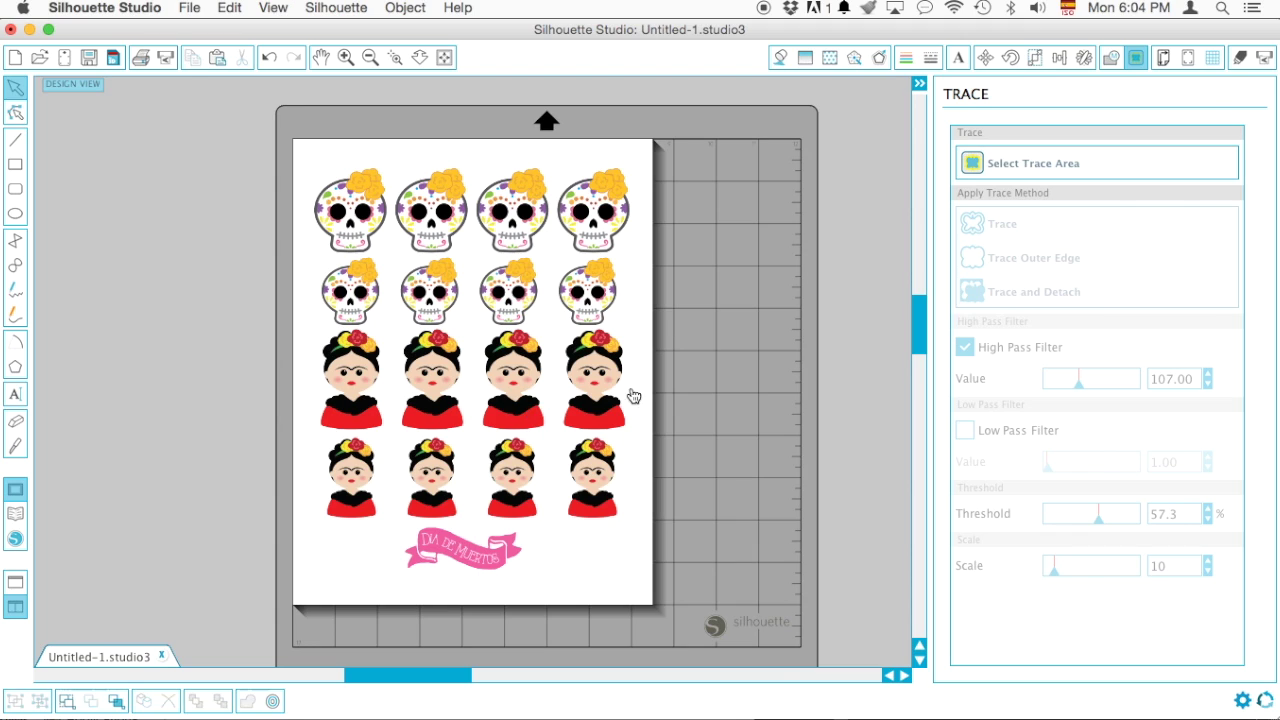
left_click(1057, 166)
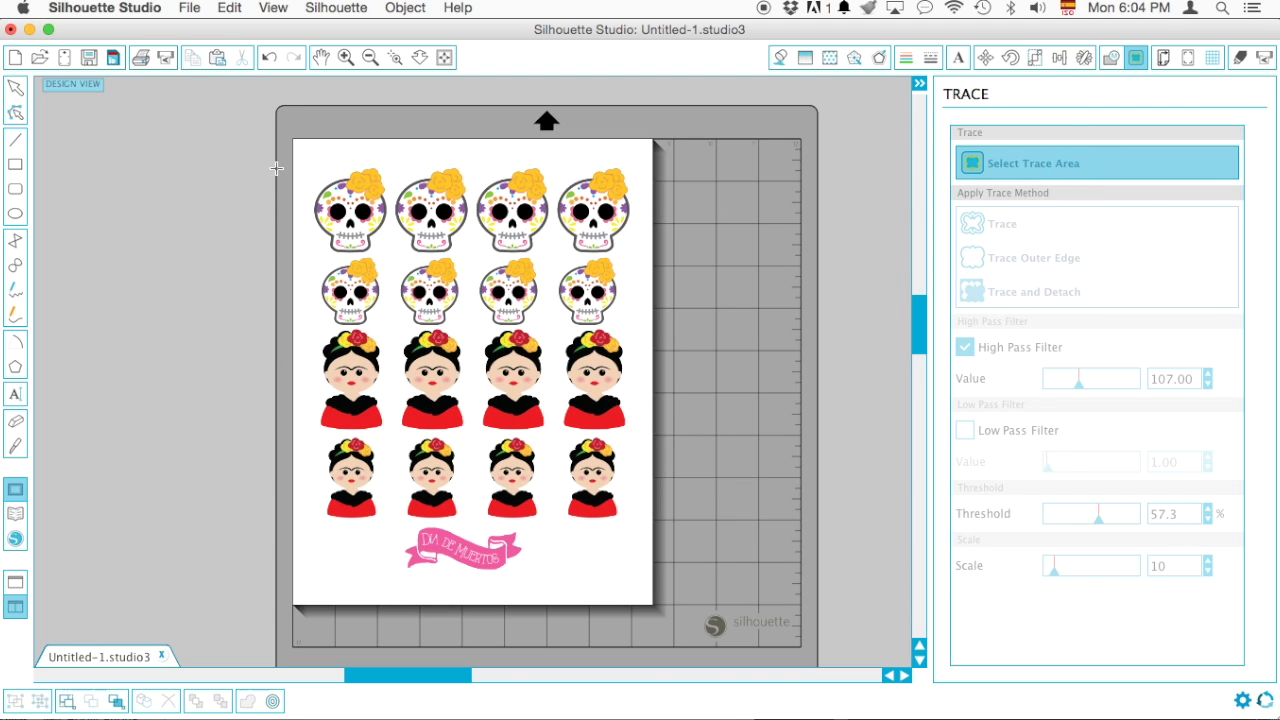
left_click_drag(296, 152, 624, 460)
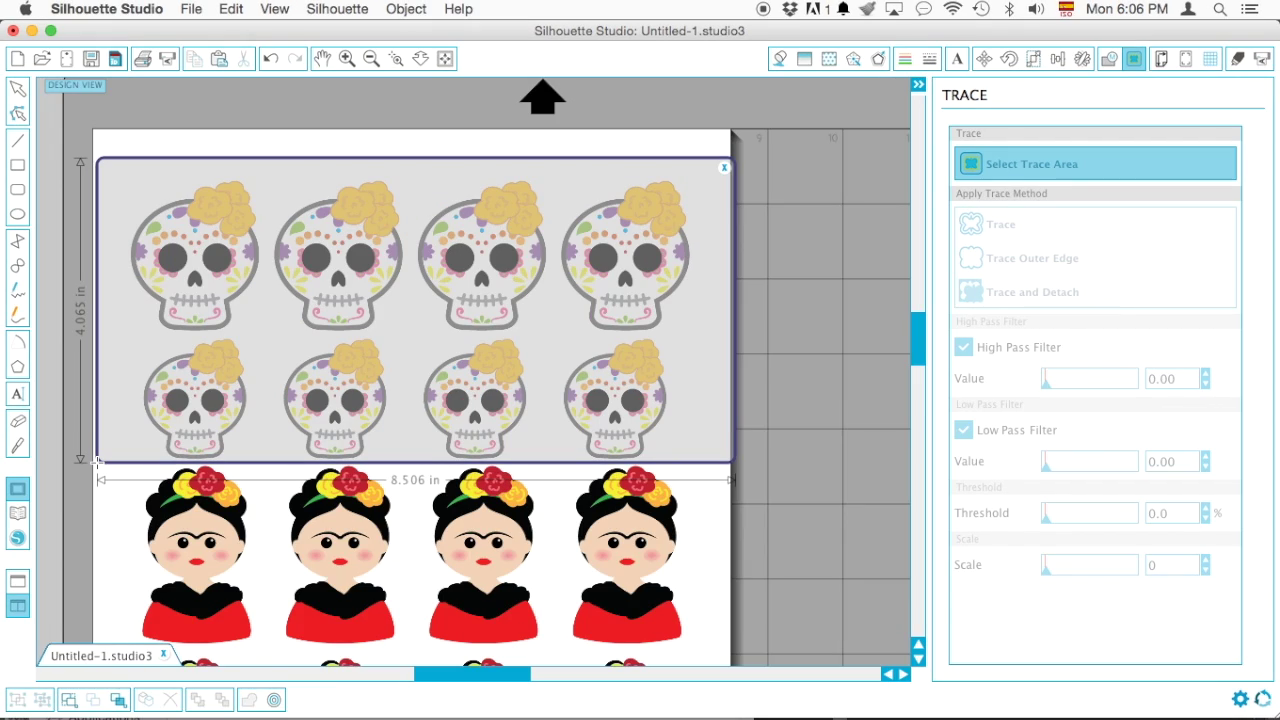
left_click_drag(96, 461, 96, 461)
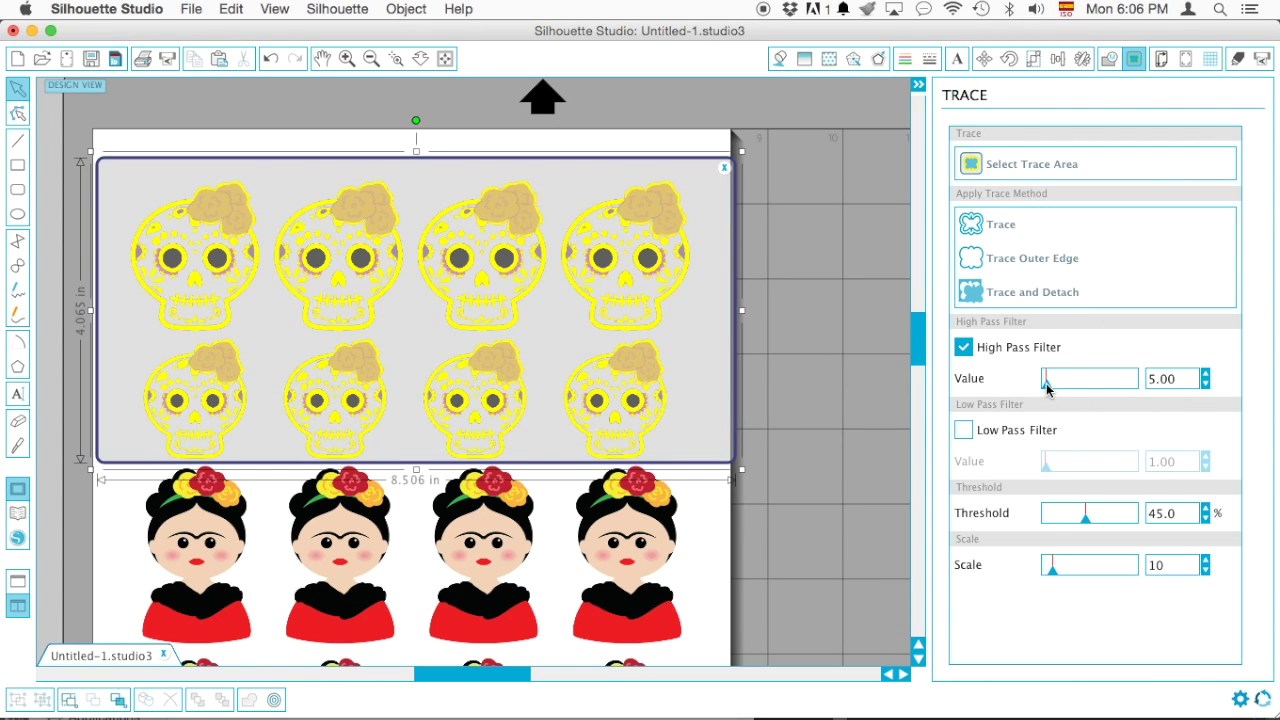
left_click_drag(1047, 390, 1052, 392)
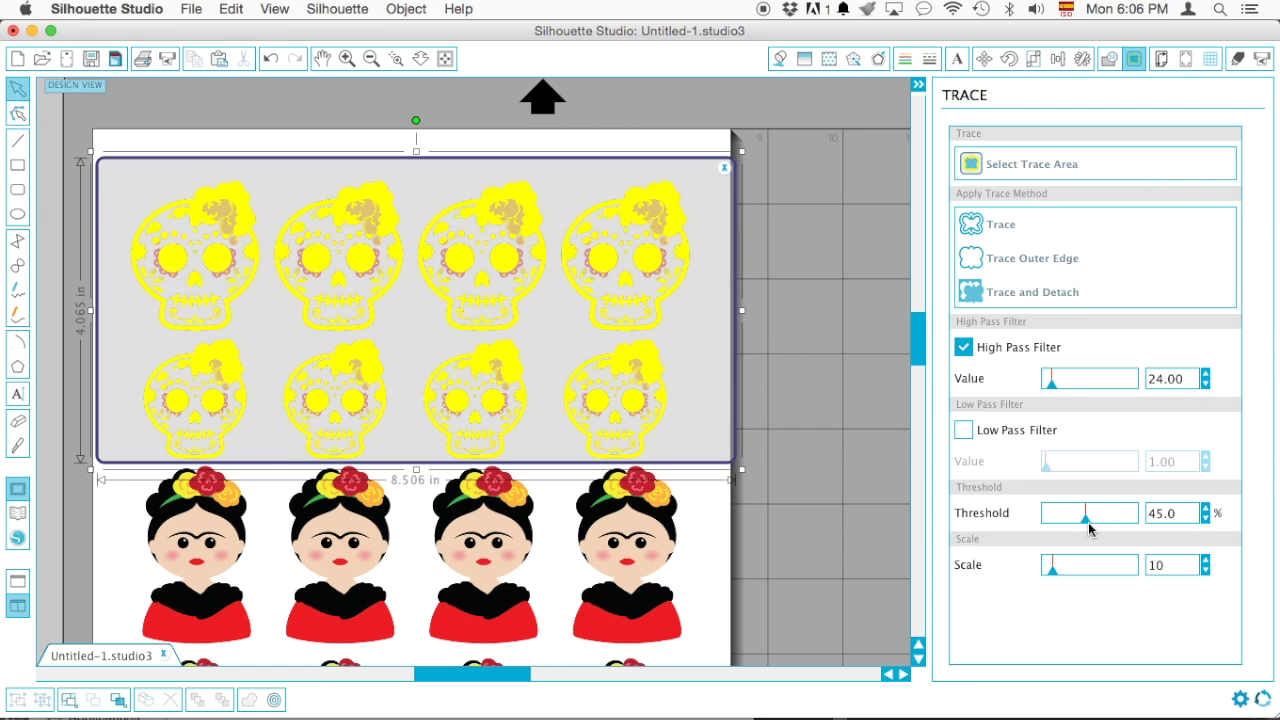
left_click_drag(1088, 525, 1092, 525)
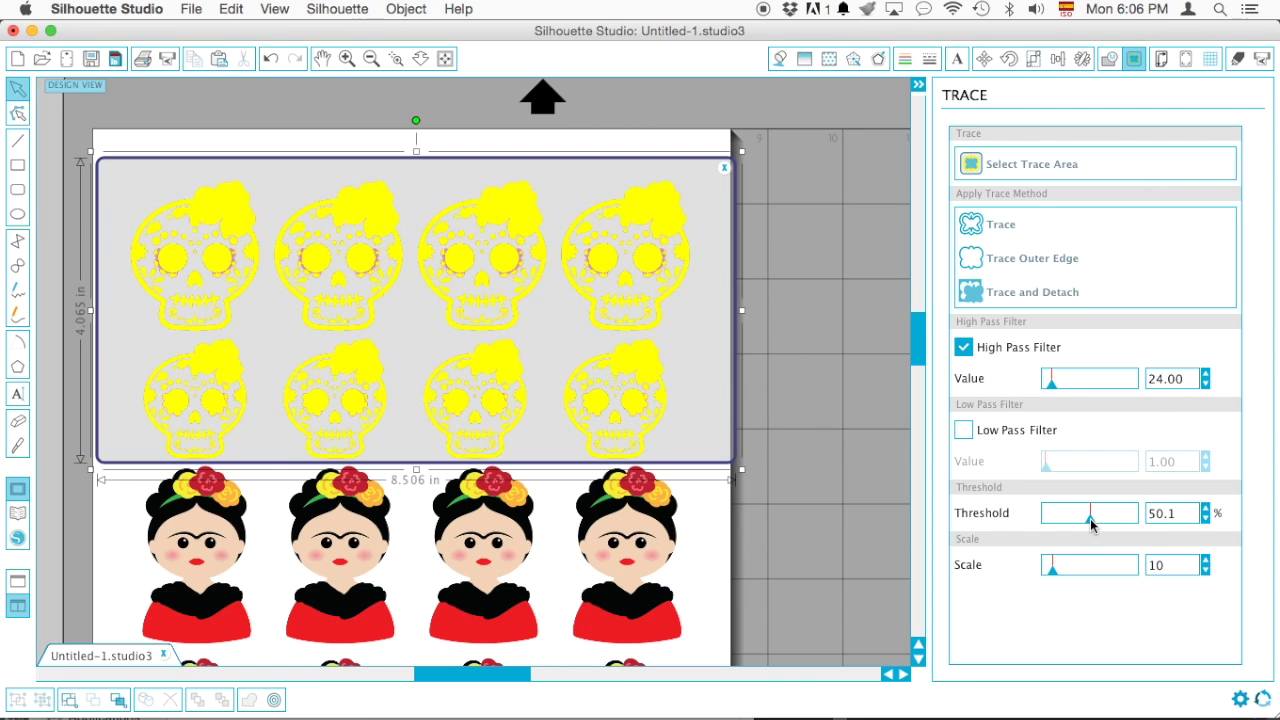
left_click(995, 262)
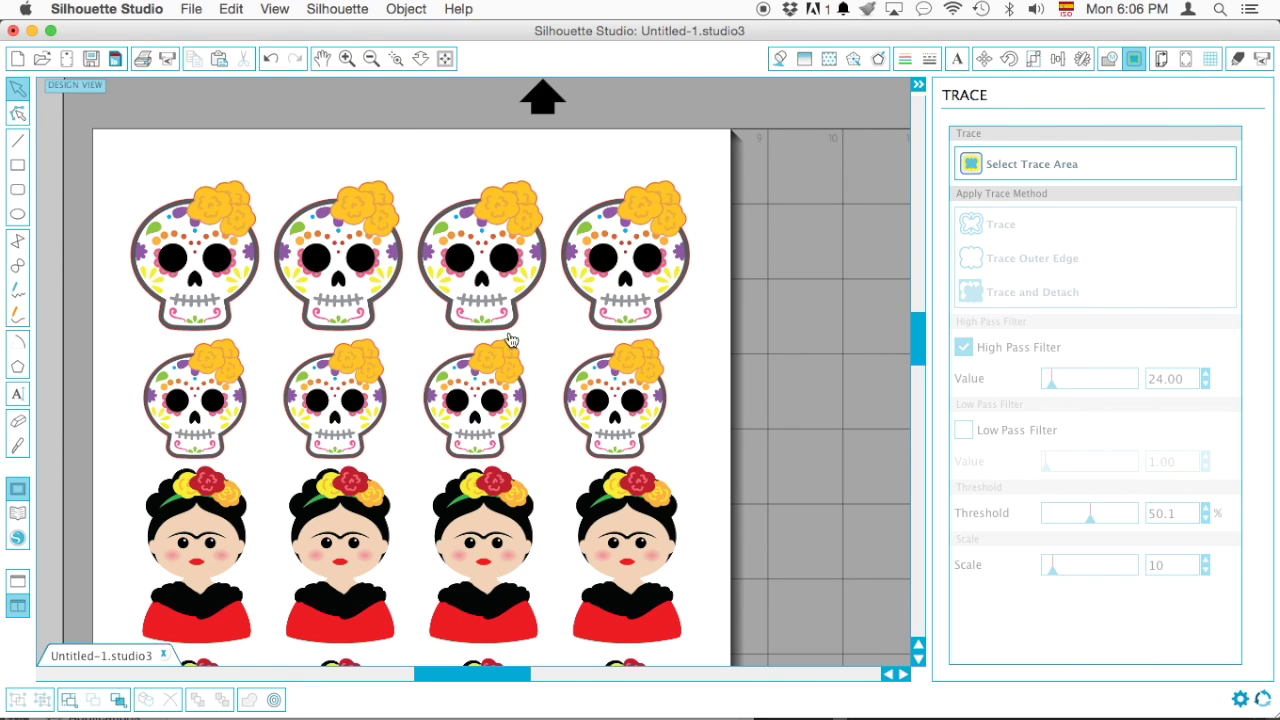
Bring the Frida rows into view and begin selecting a new trace area.
scroll(551, 468, "down", 5)
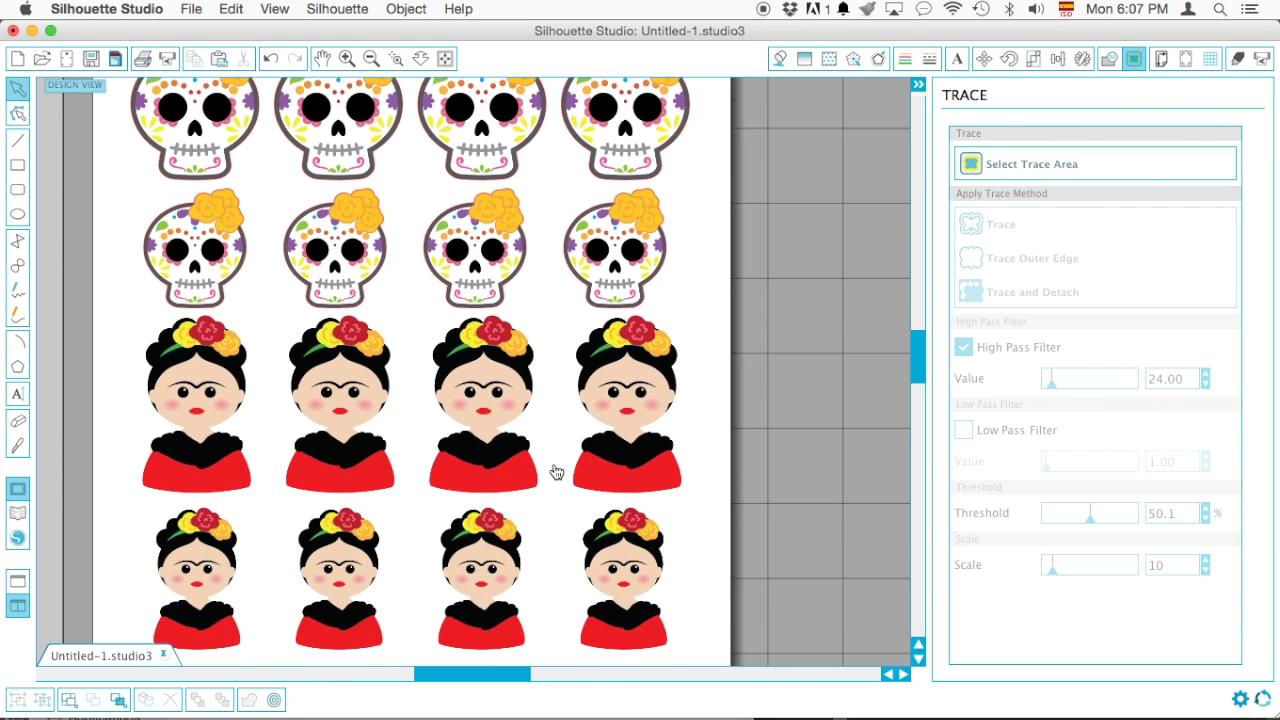
scroll(556, 472, "up", 1)
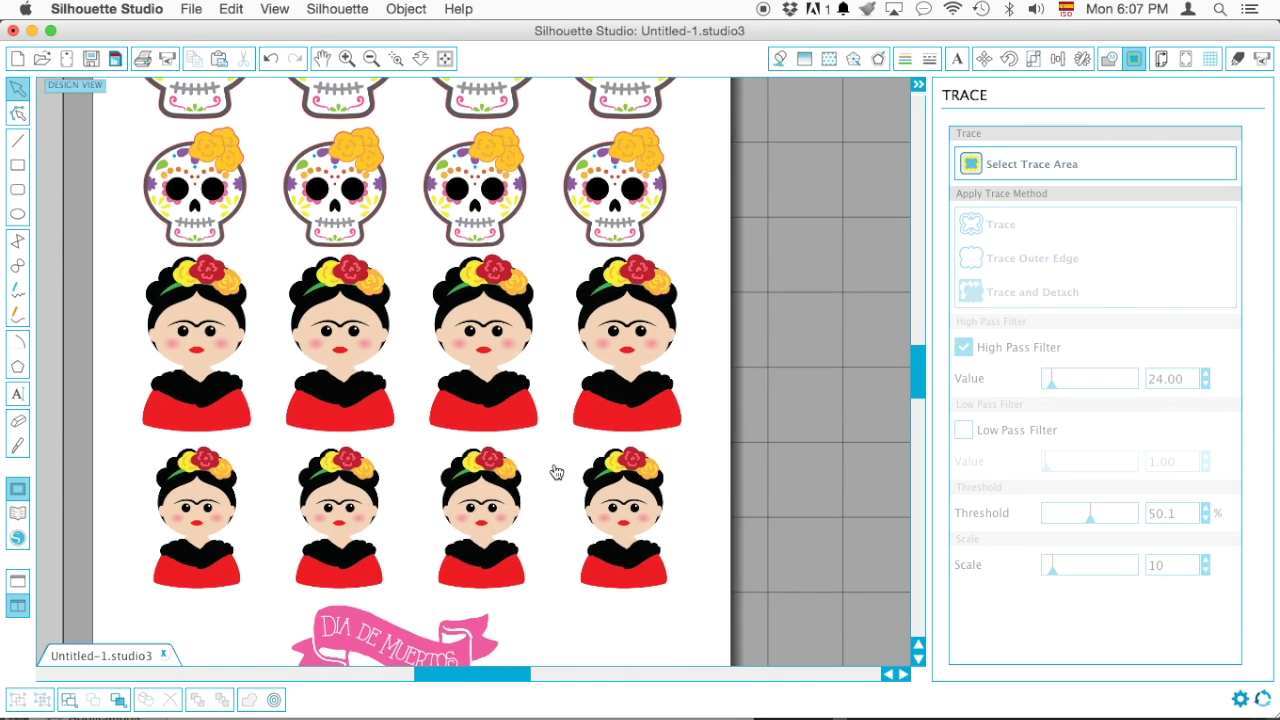
left_click(1011, 165)
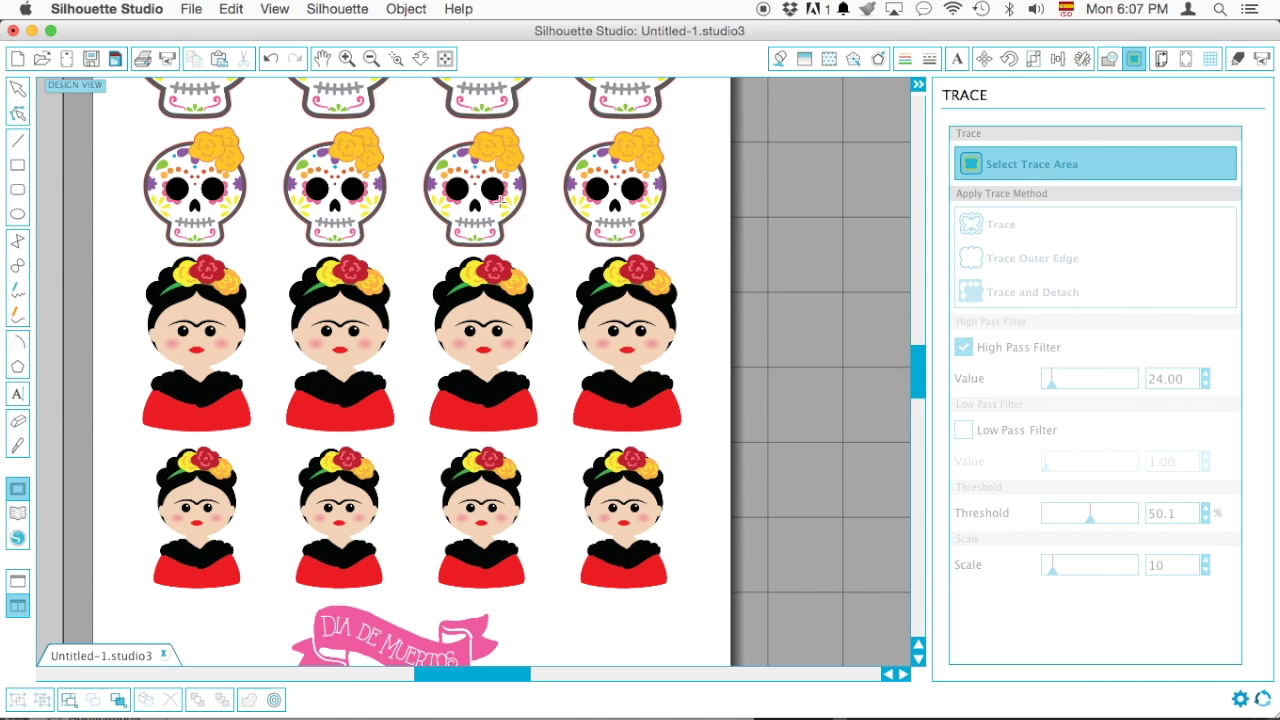
Trace outer-edge cut lines around both Frida rows at High Pass 215, Low Pass on, 65.5% threshold.
mouse_move(128, 258)
left_mouse_down()
mouse_move(486, 440)
mouse_move(764, 616)
mouse_move(718, 596)
left_mouse_up()
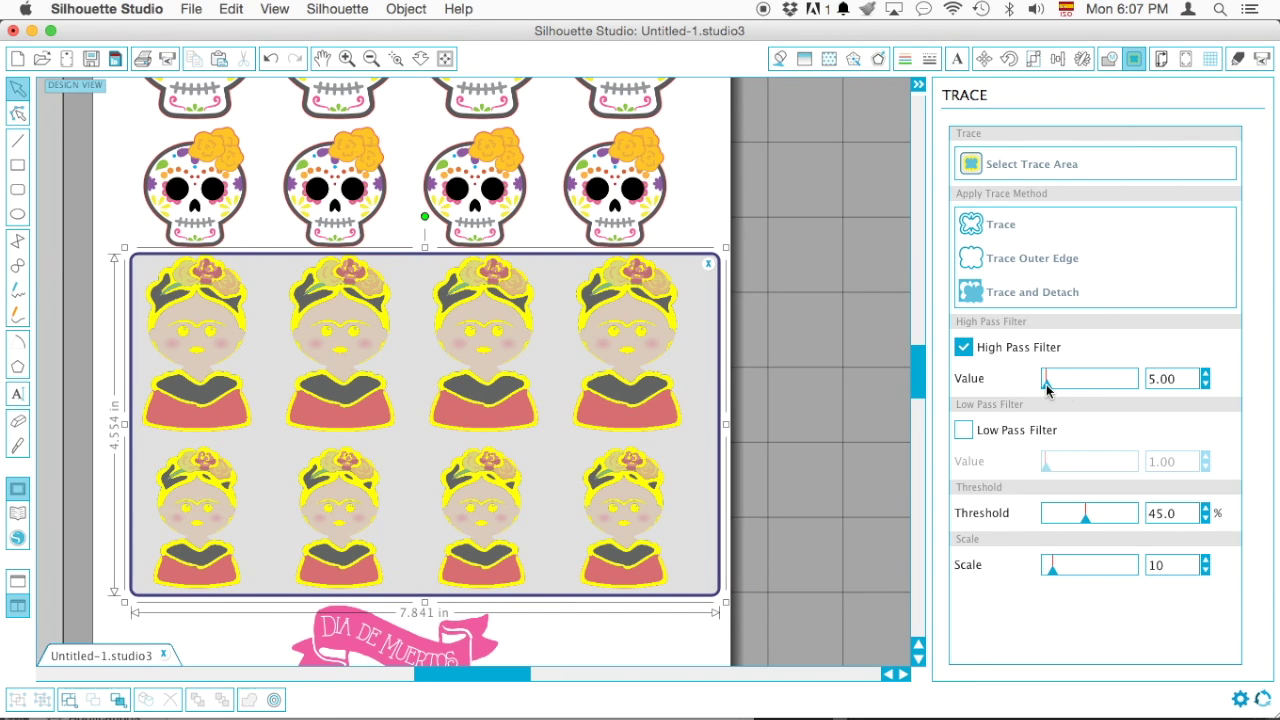
left_click_drag(1046, 384, 1049, 385)
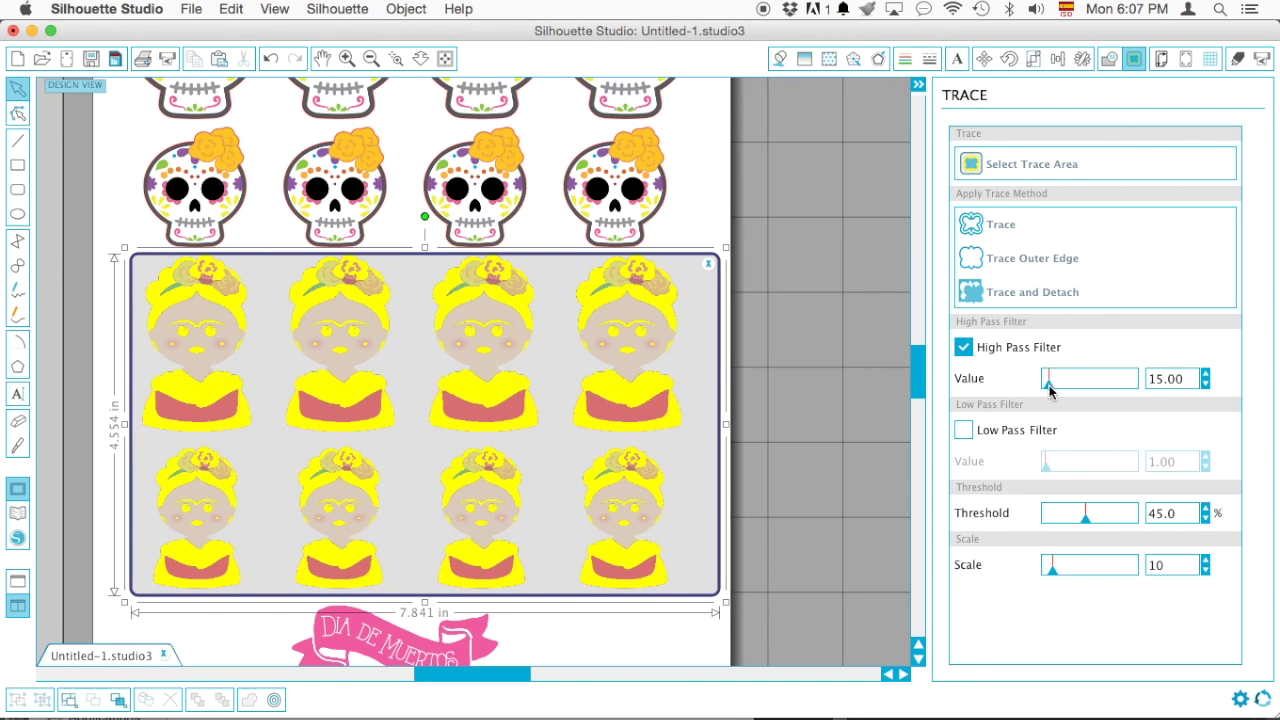
left_click(1008, 430)
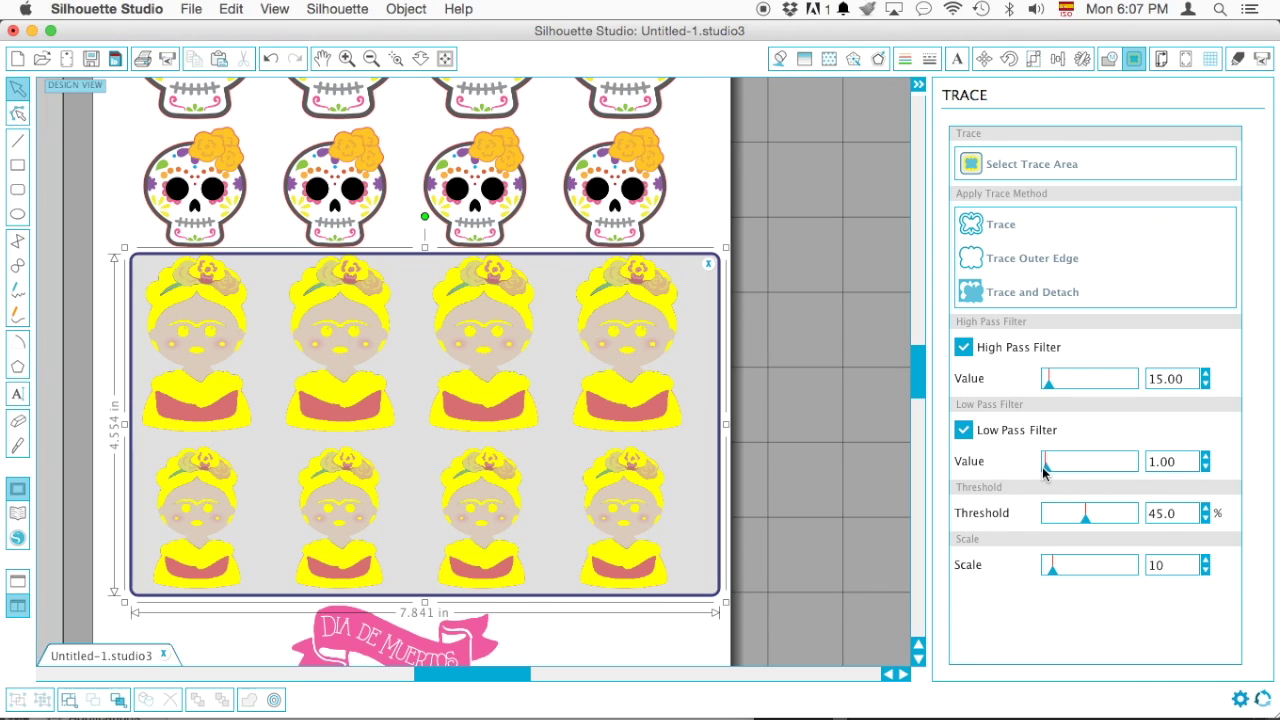
left_click_drag(1044, 465, 1047, 465)
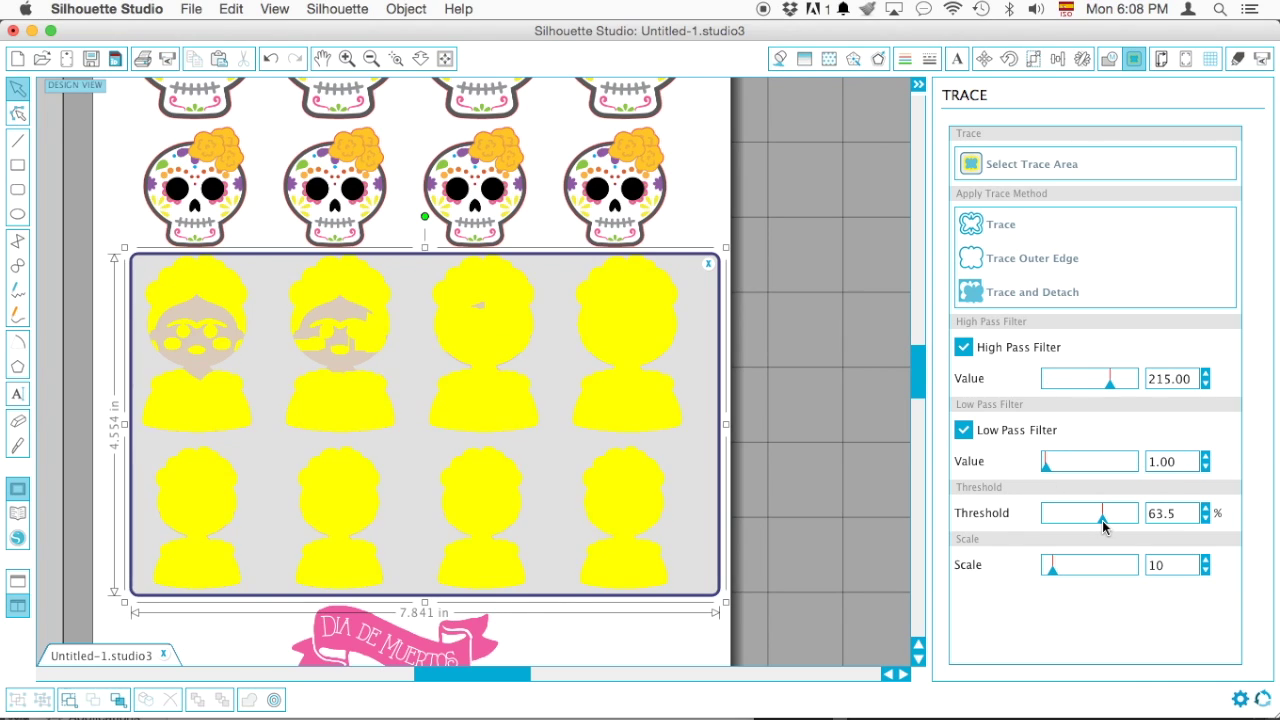
left_click_drag(1102, 520, 1104, 520)
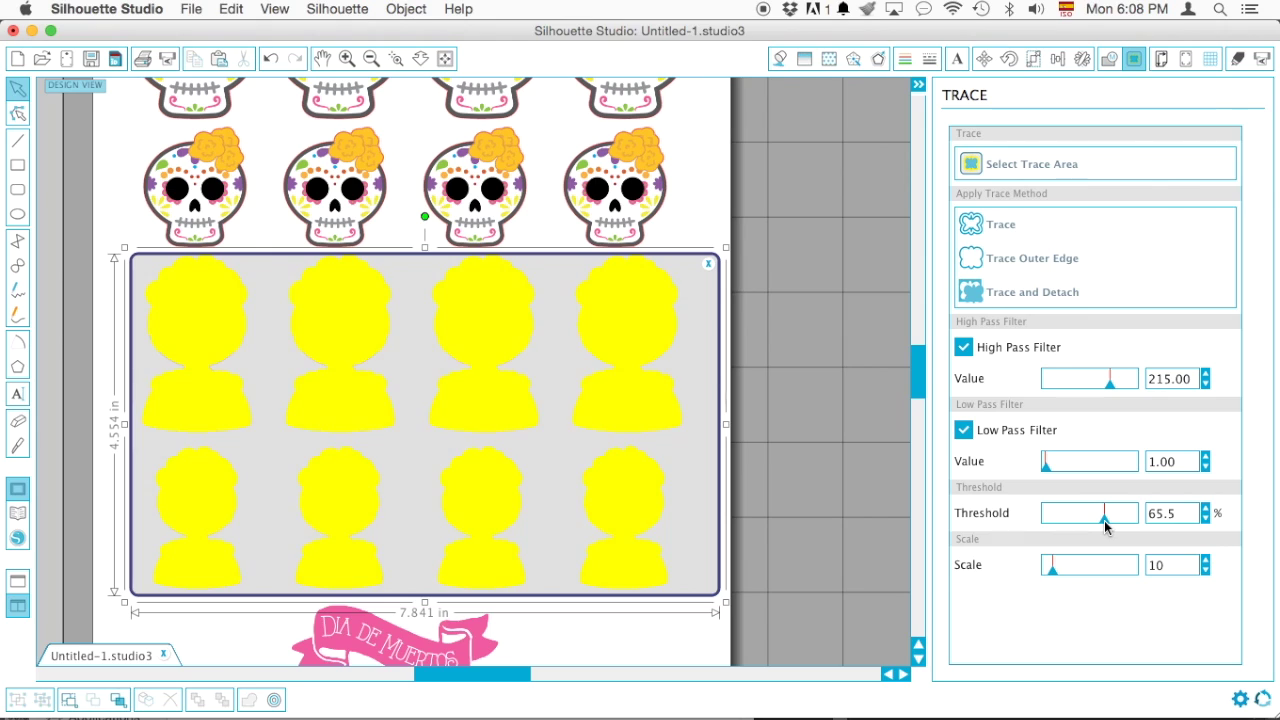
left_click(1040, 262)
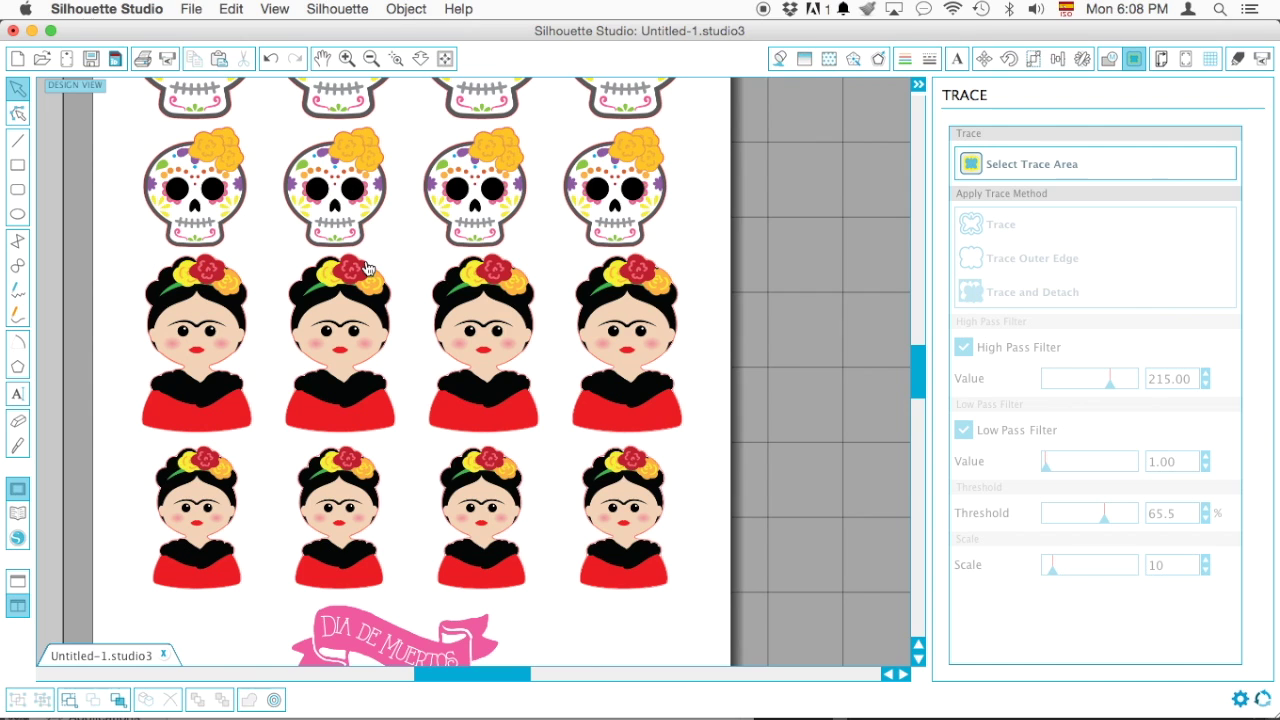
Zoom in on the Frida cut lines, pan across them, then fit the page to the window.
left_click(395, 63)
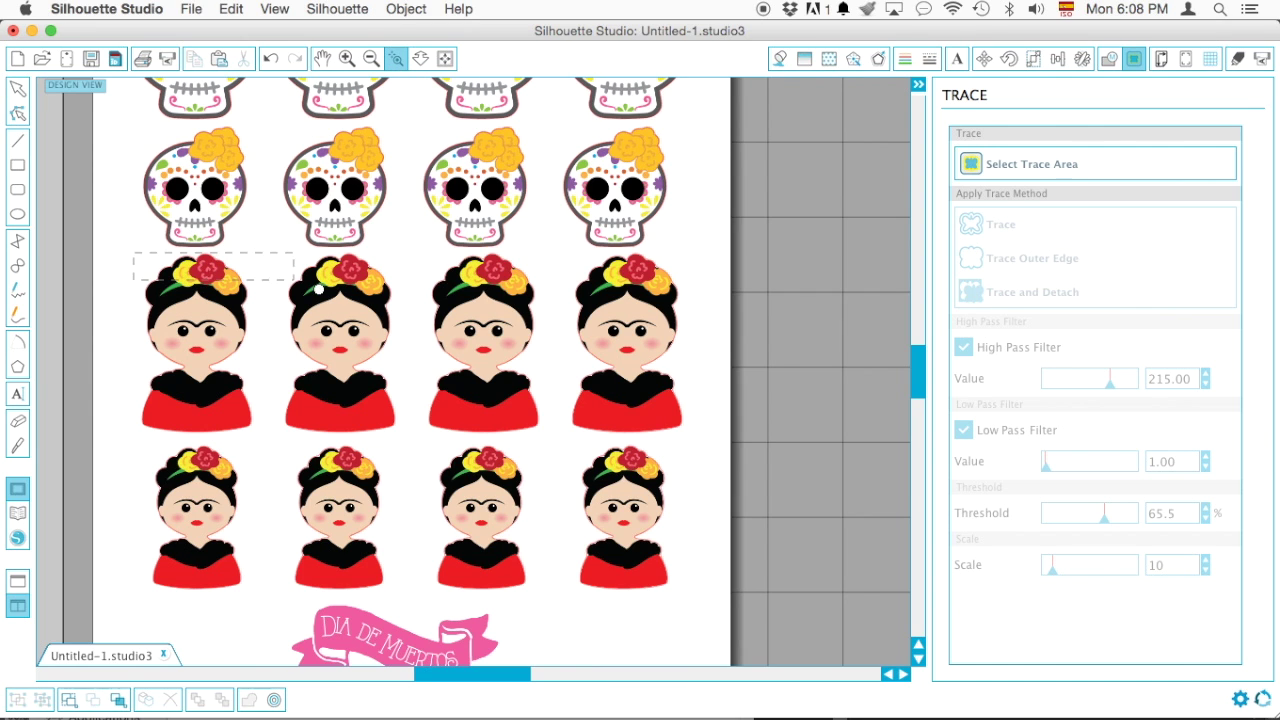
left_click(391, 343)
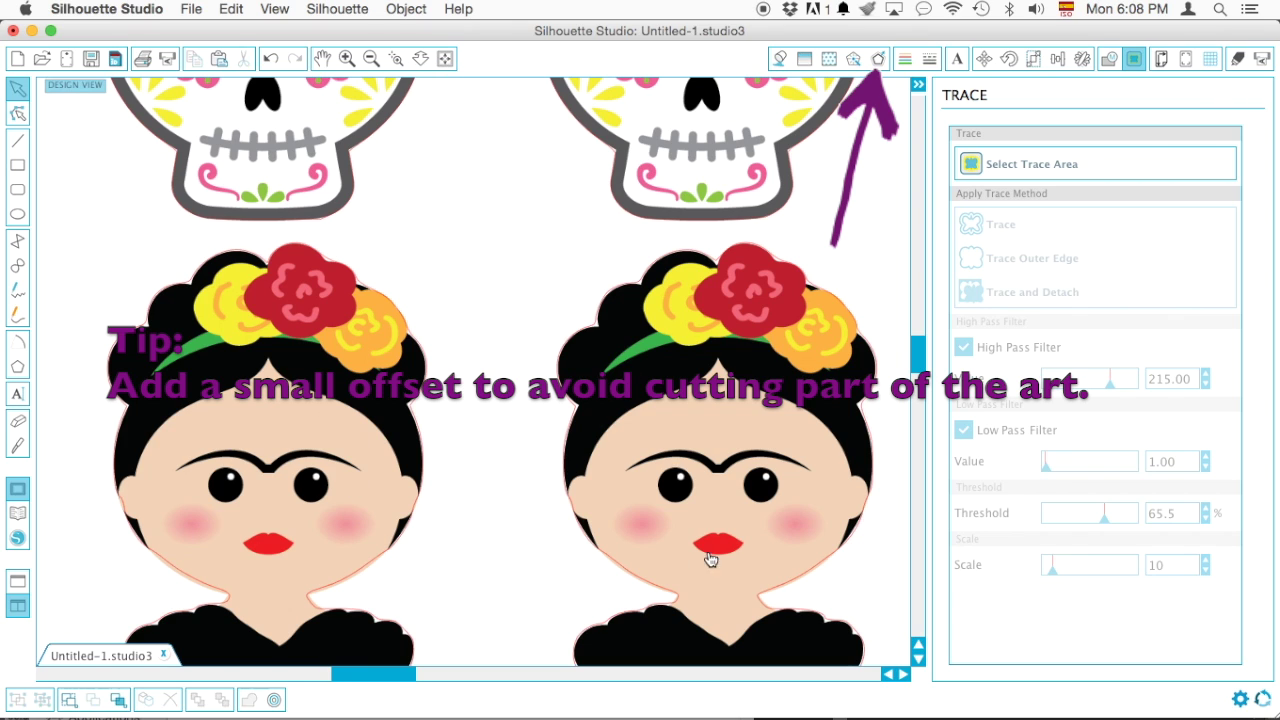
scroll(720, 480, "down", 3)
scroll(720, 480, "right", 3)
scroll(731, 401, "right", 5)
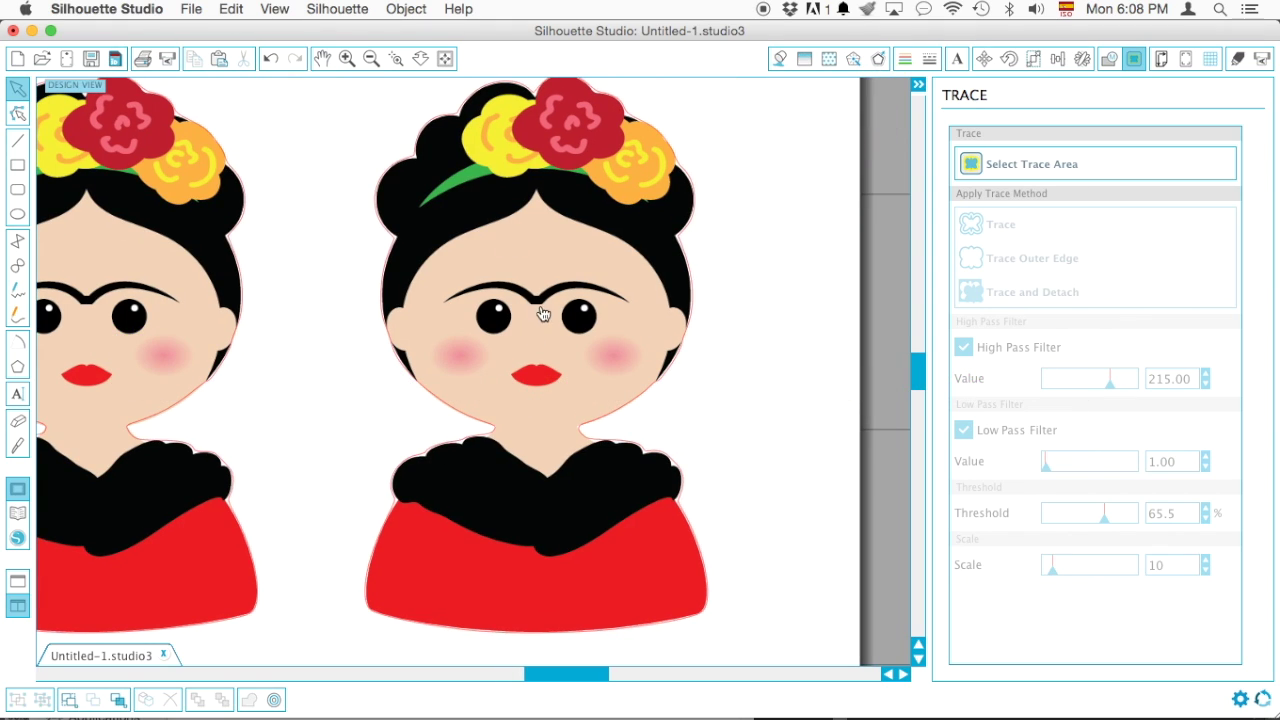
left_click_drag(523, 277, 484, 332)
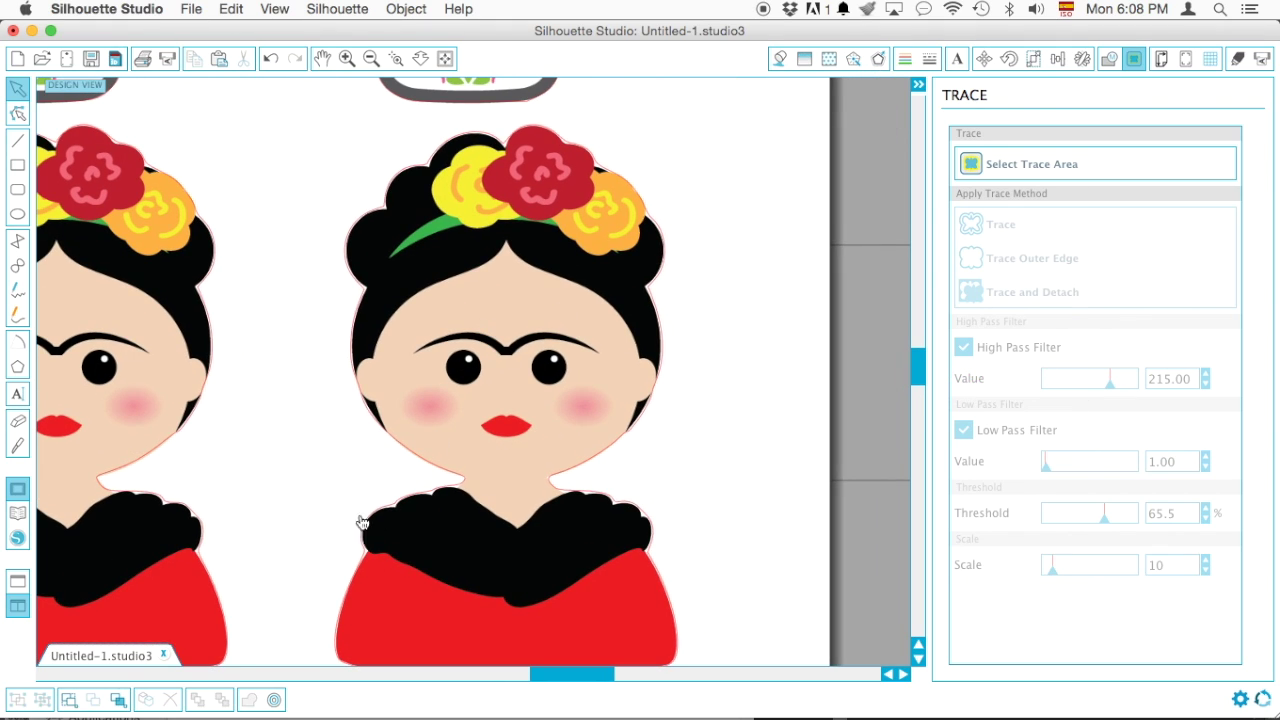
left_click(446, 59)
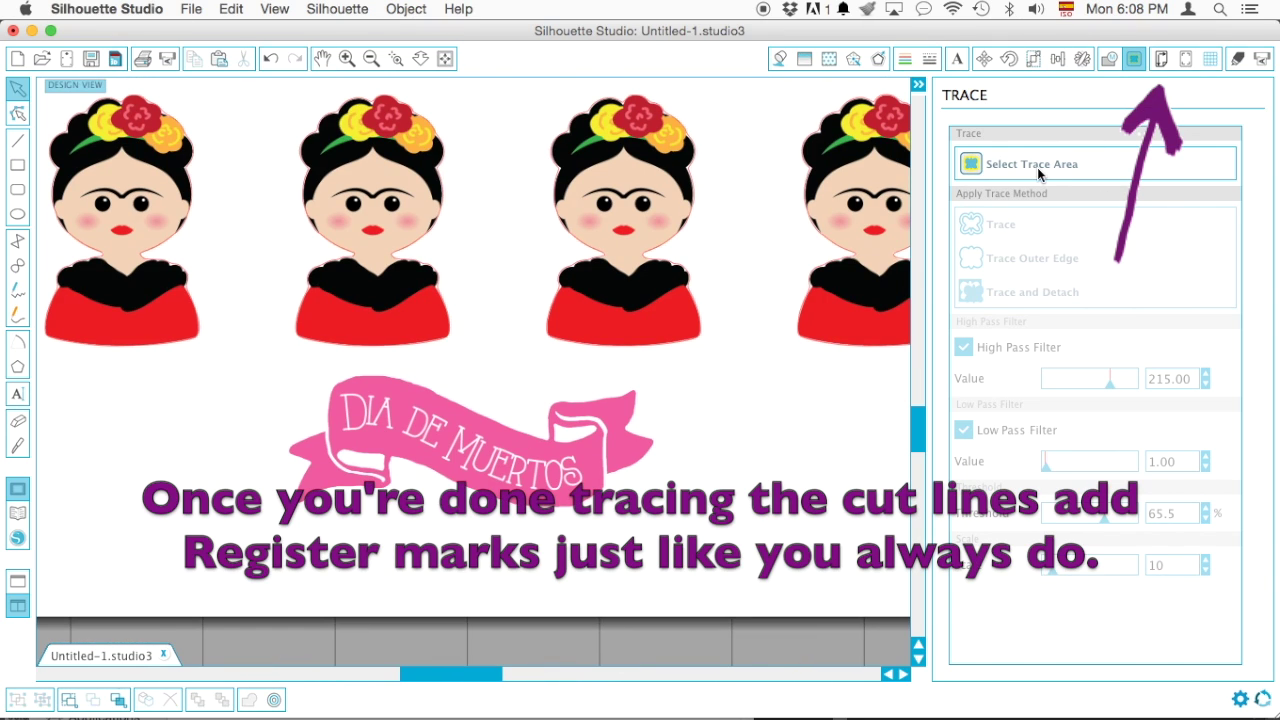
Trace the DIA DE MUERTOS banner's outer edge at High Pass 129, then fit the page in view.
left_click(1037, 167)
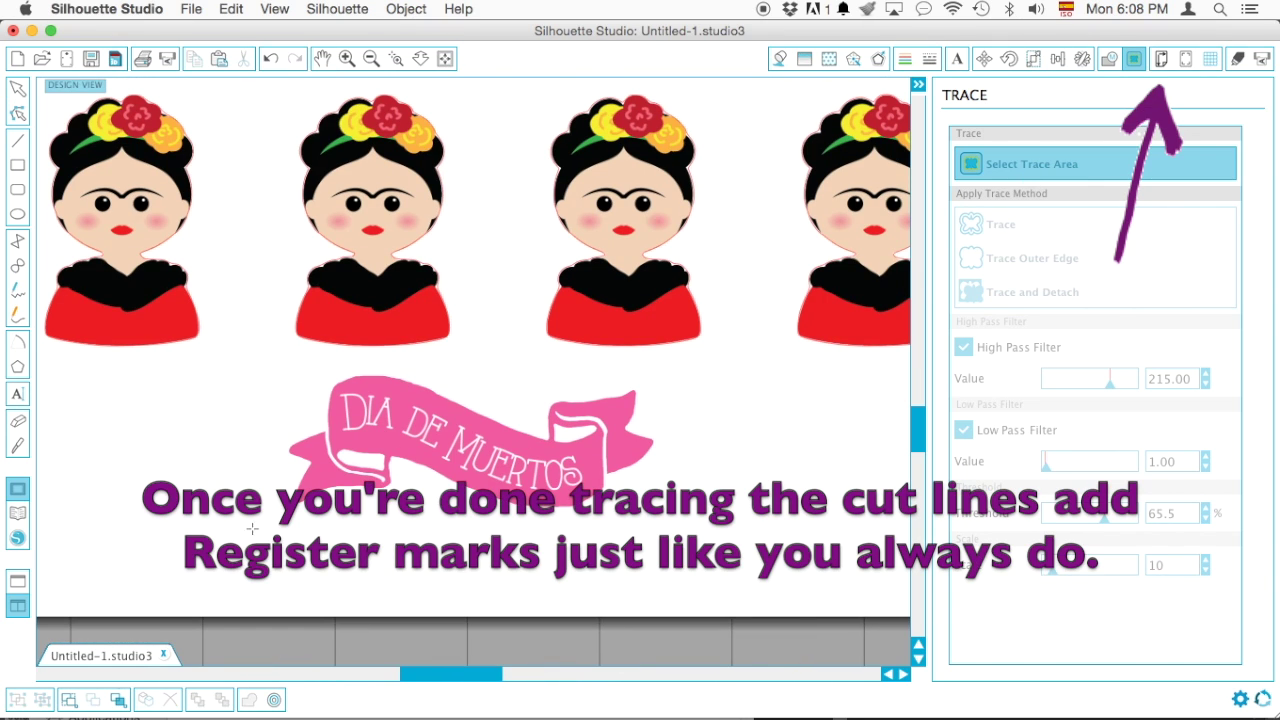
mouse_move(253, 528)
left_mouse_down()
mouse_move(740, 366)
mouse_move(690, 362)
left_mouse_up()
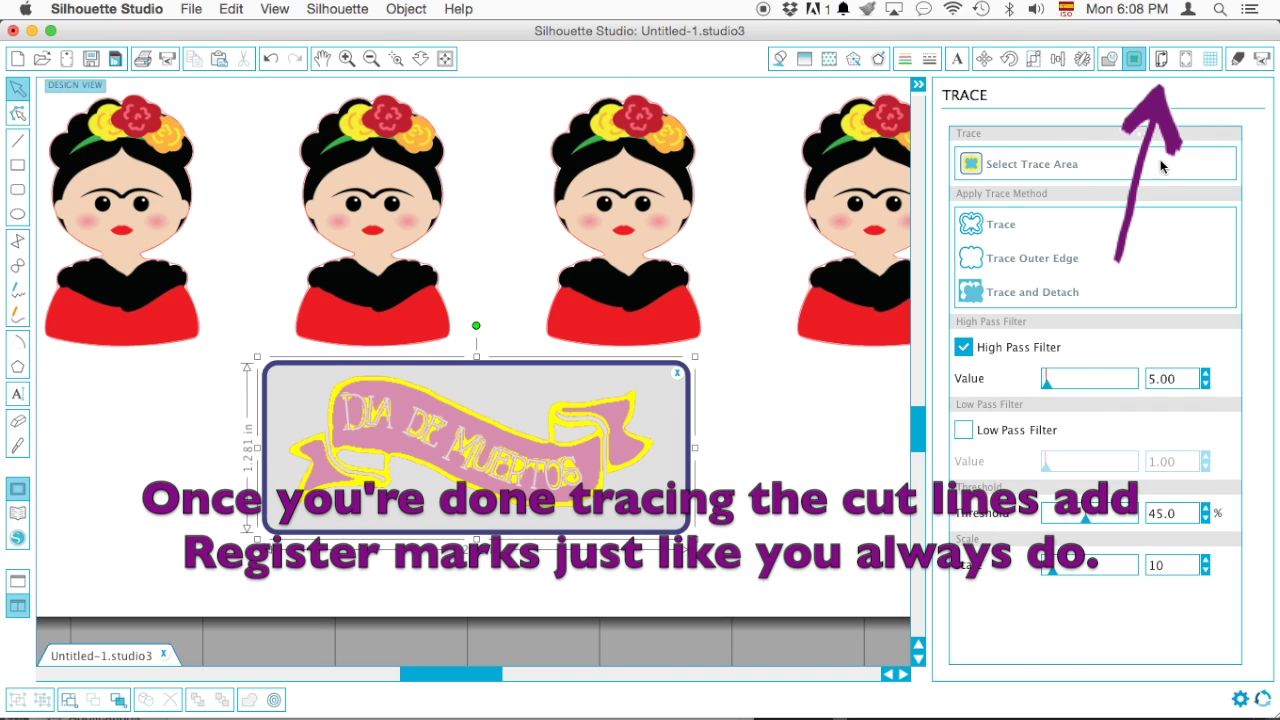
left_click_drag(1046, 378, 1083, 378)
left_click(1000, 258)
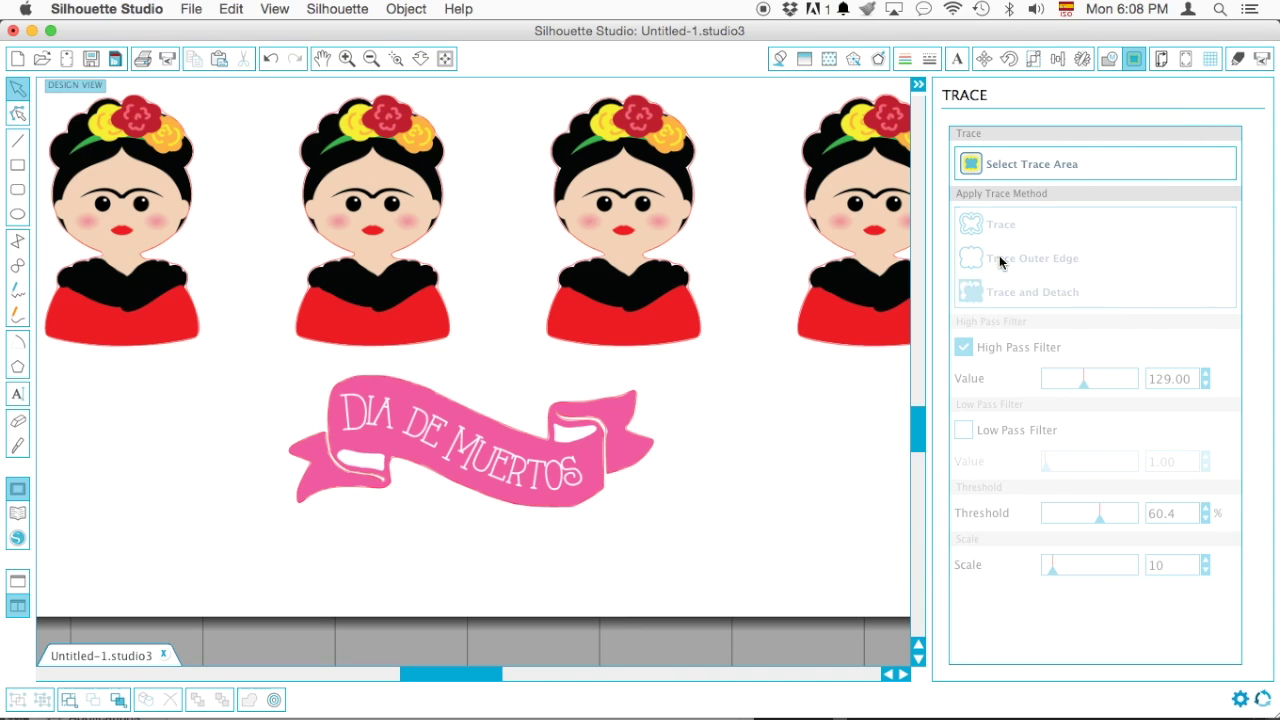
left_click(447, 59)
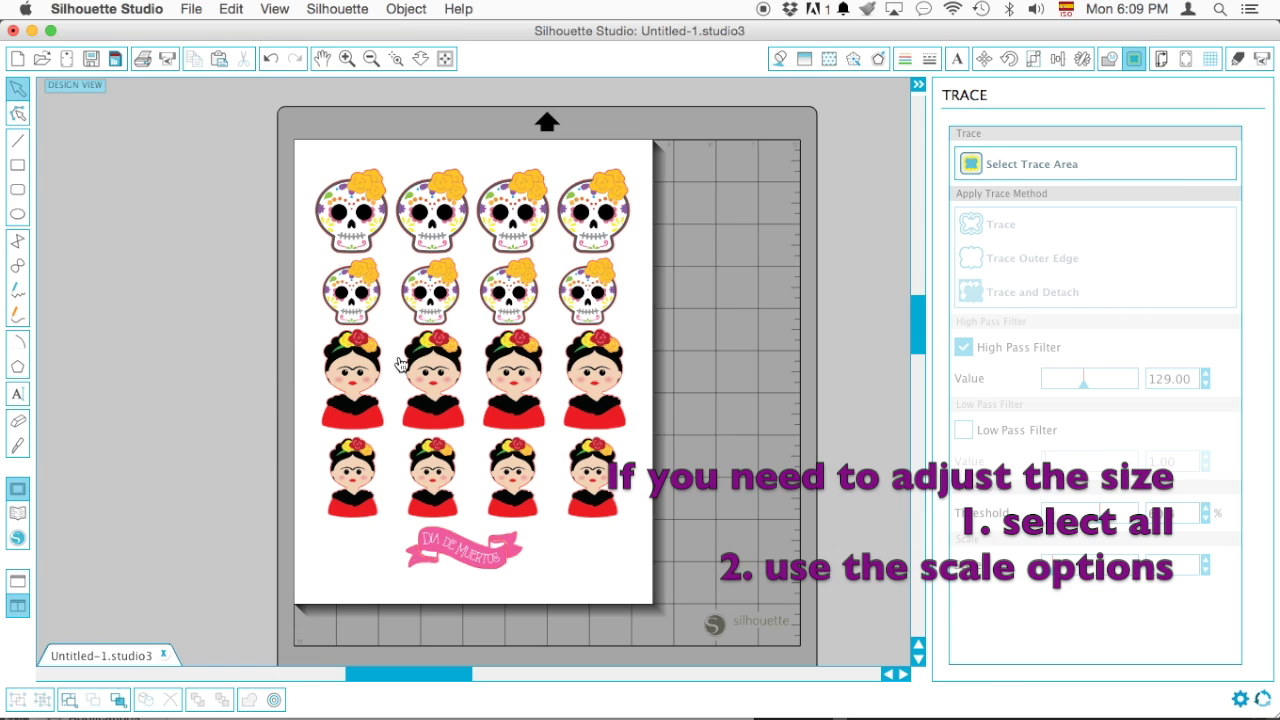
In Illustrator, set the export format to AutoCAD Interchange File (dxf), then return to Silhouette Studio.
mouse_move(440, 712)
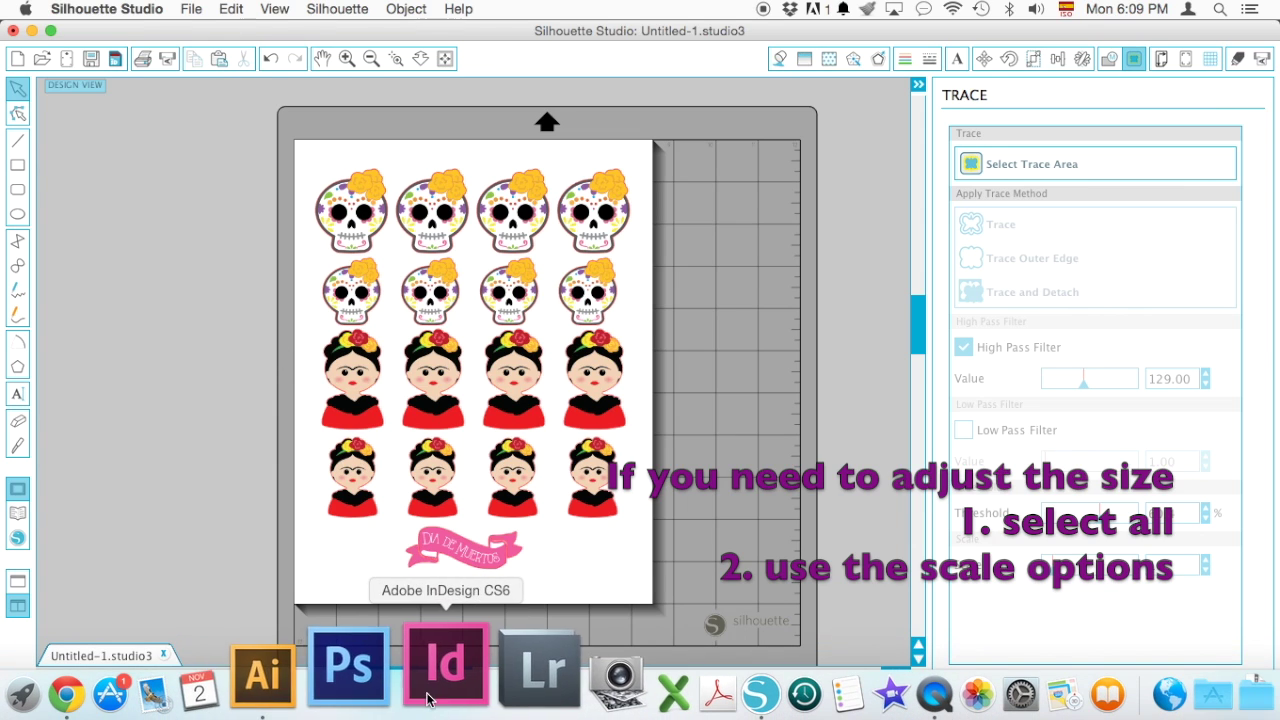
left_click(345, 655)
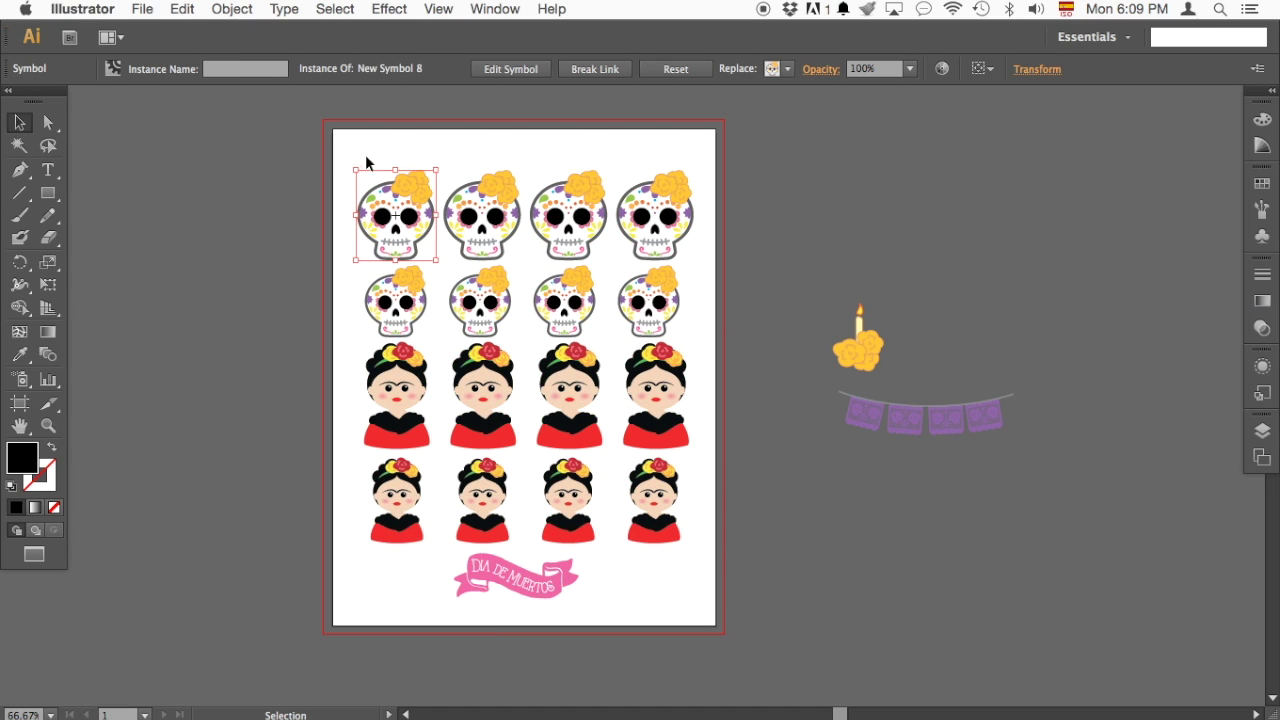
left_click(139, 10)
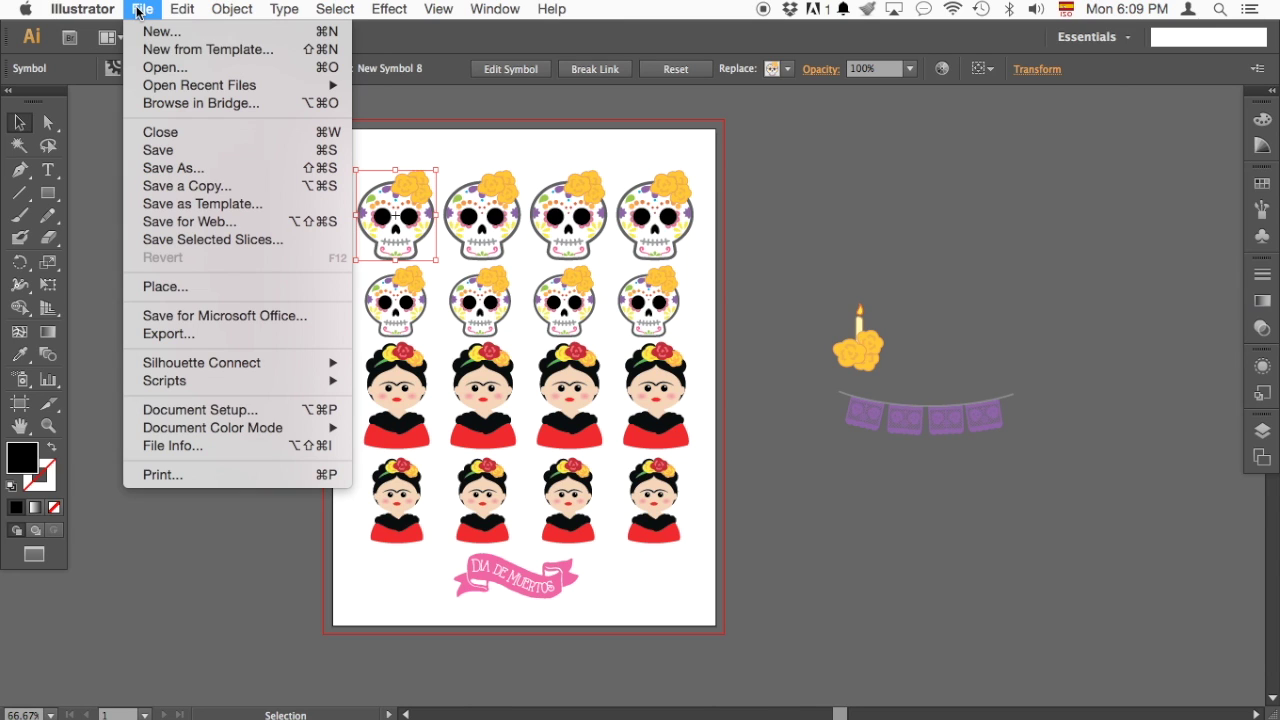
left_click(422, 145)
left_click(148, 12)
left_click(250, 334)
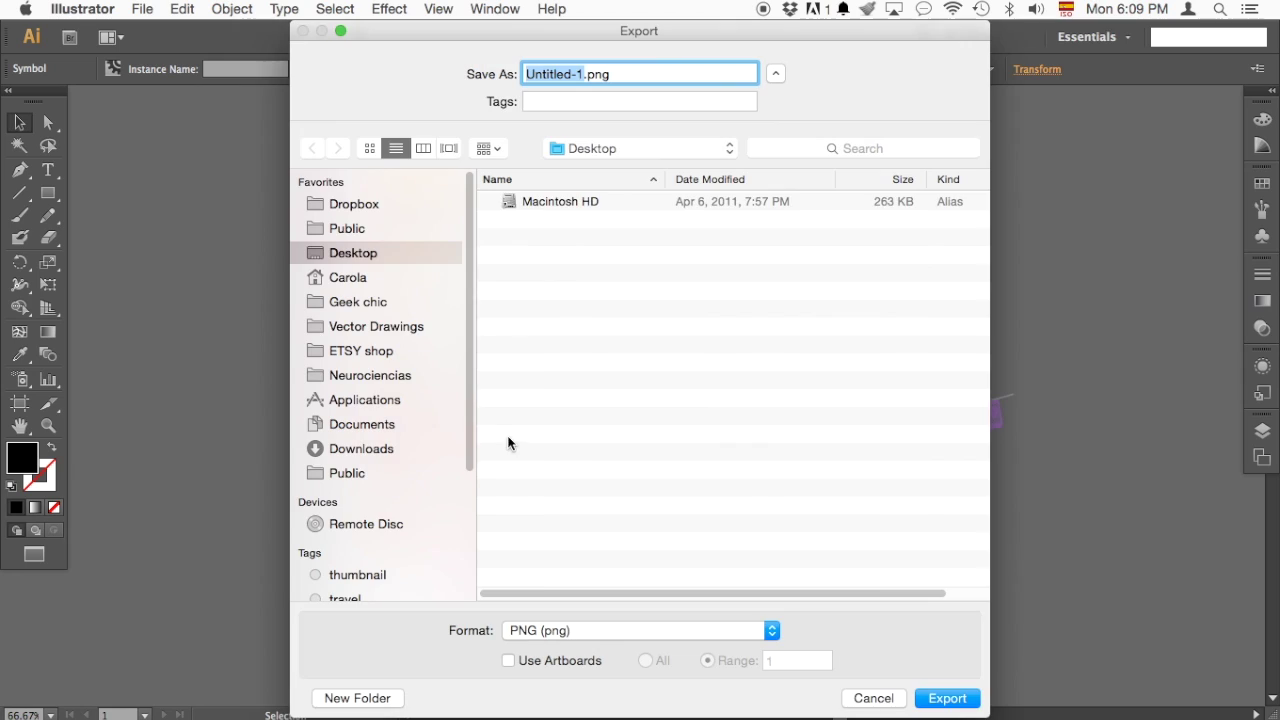
left_click(593, 636)
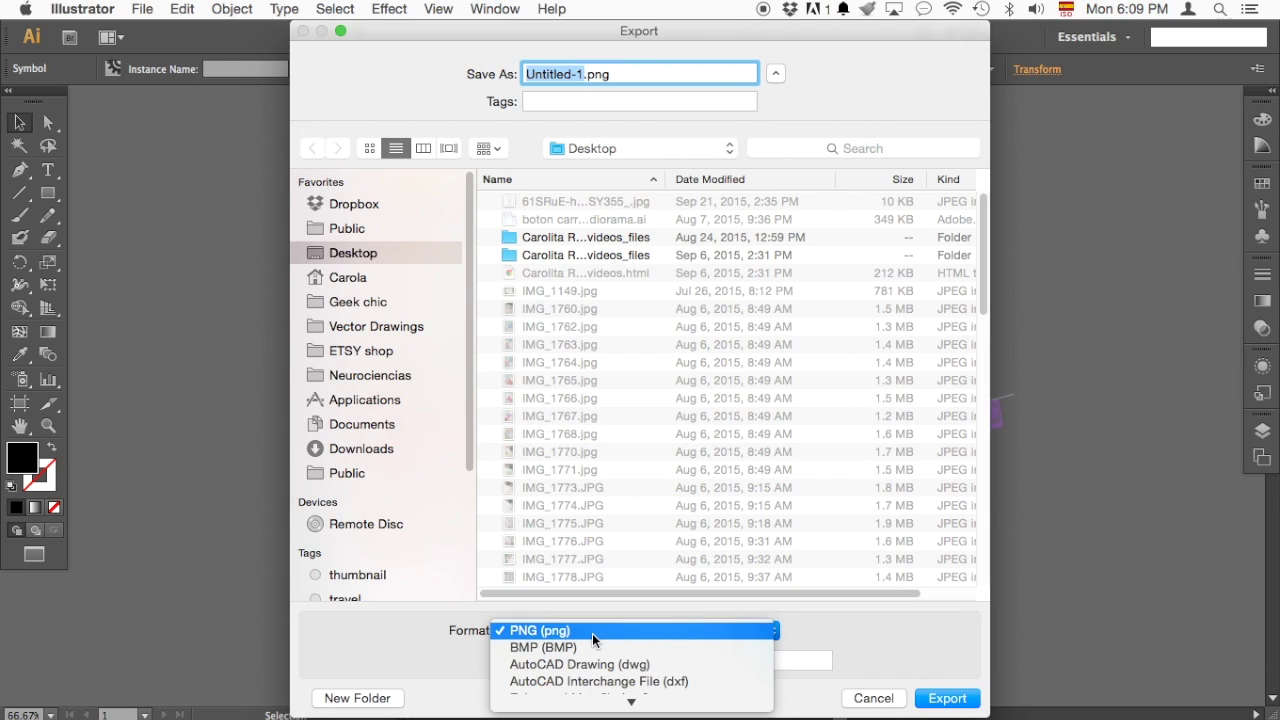
left_click(672, 547)
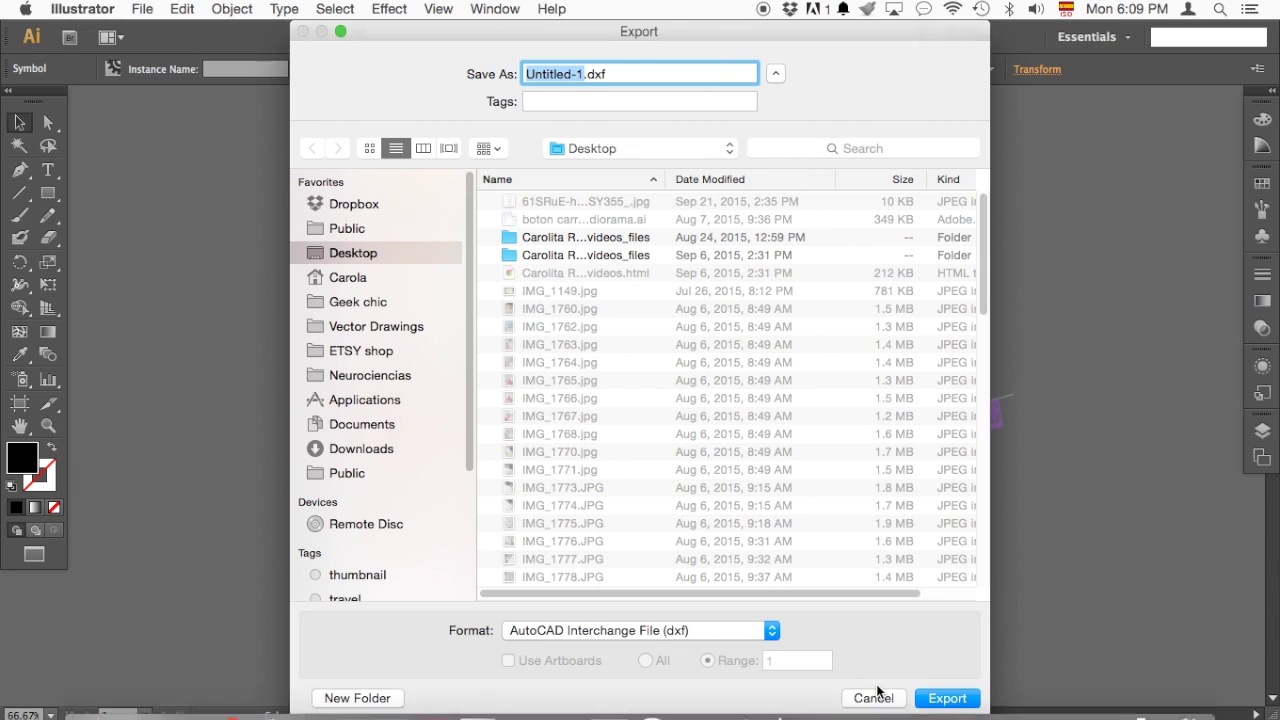
key("ctrl+Up")
left_click(557, 345)
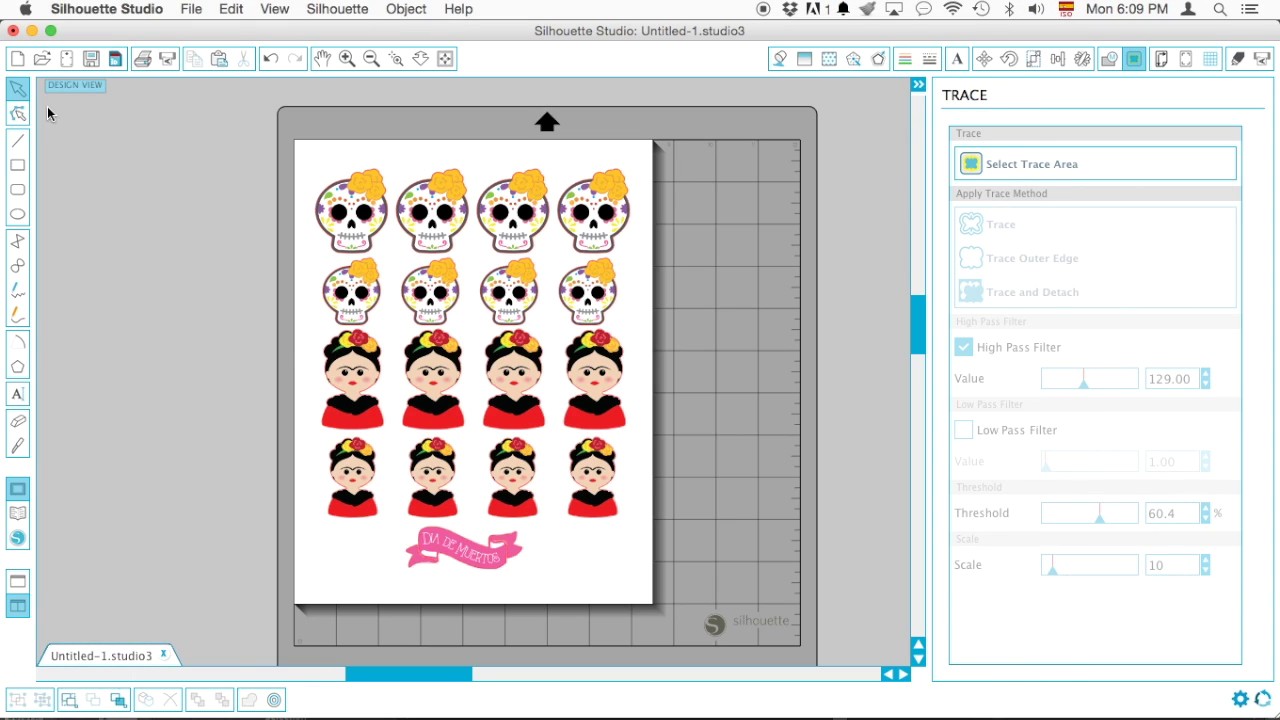
Select the Edit Points tool to bring up the Point Editing panel.
left_click(17, 113)
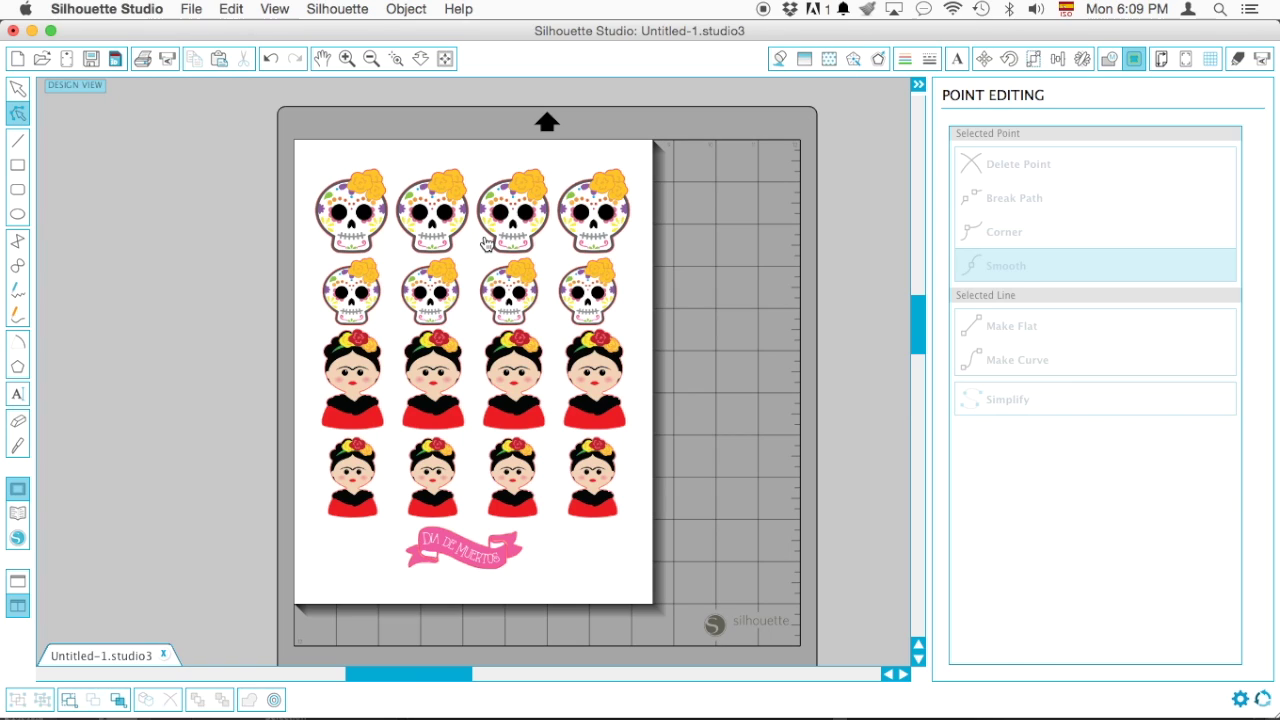